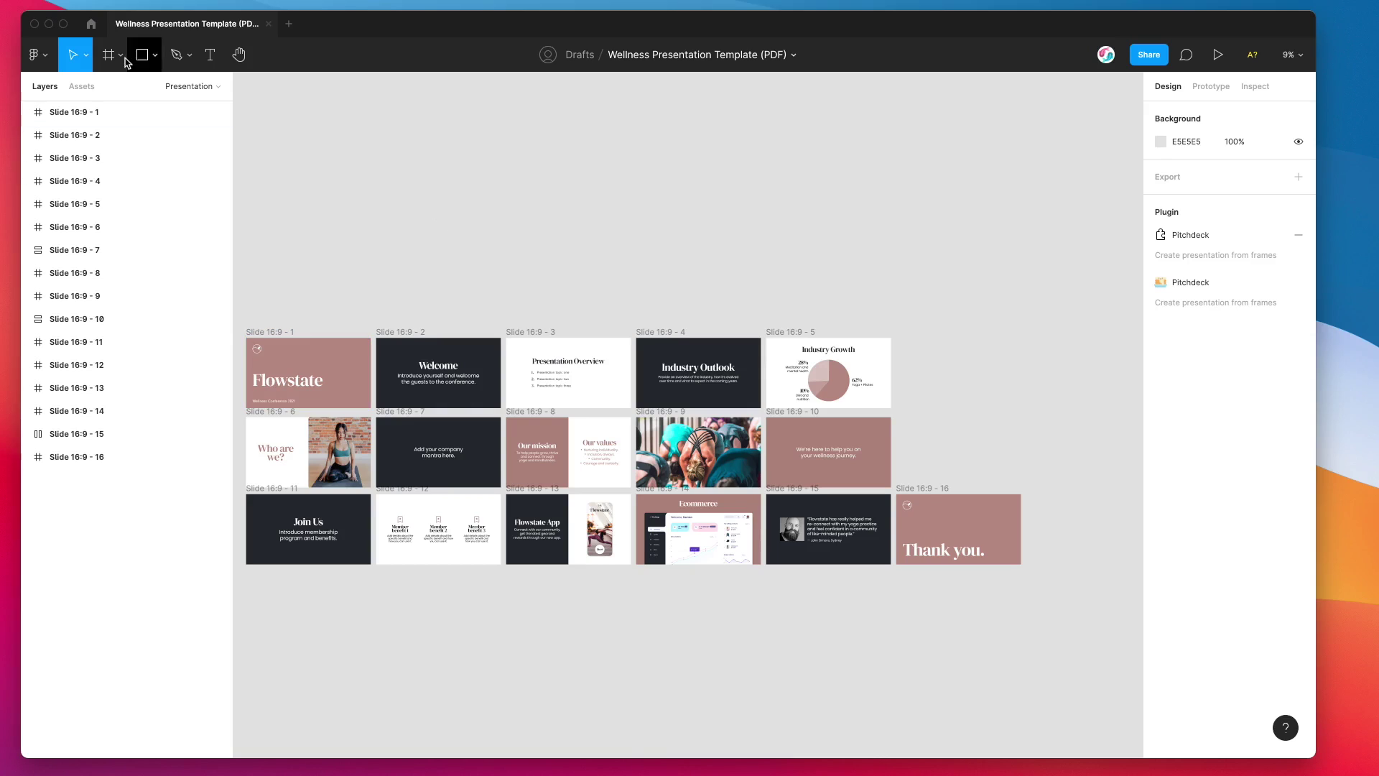
- Confirm Pitchdeck Presentation Studio shows Installed in Community, then bring the Figmatic templates page forward
left_click(92, 25)
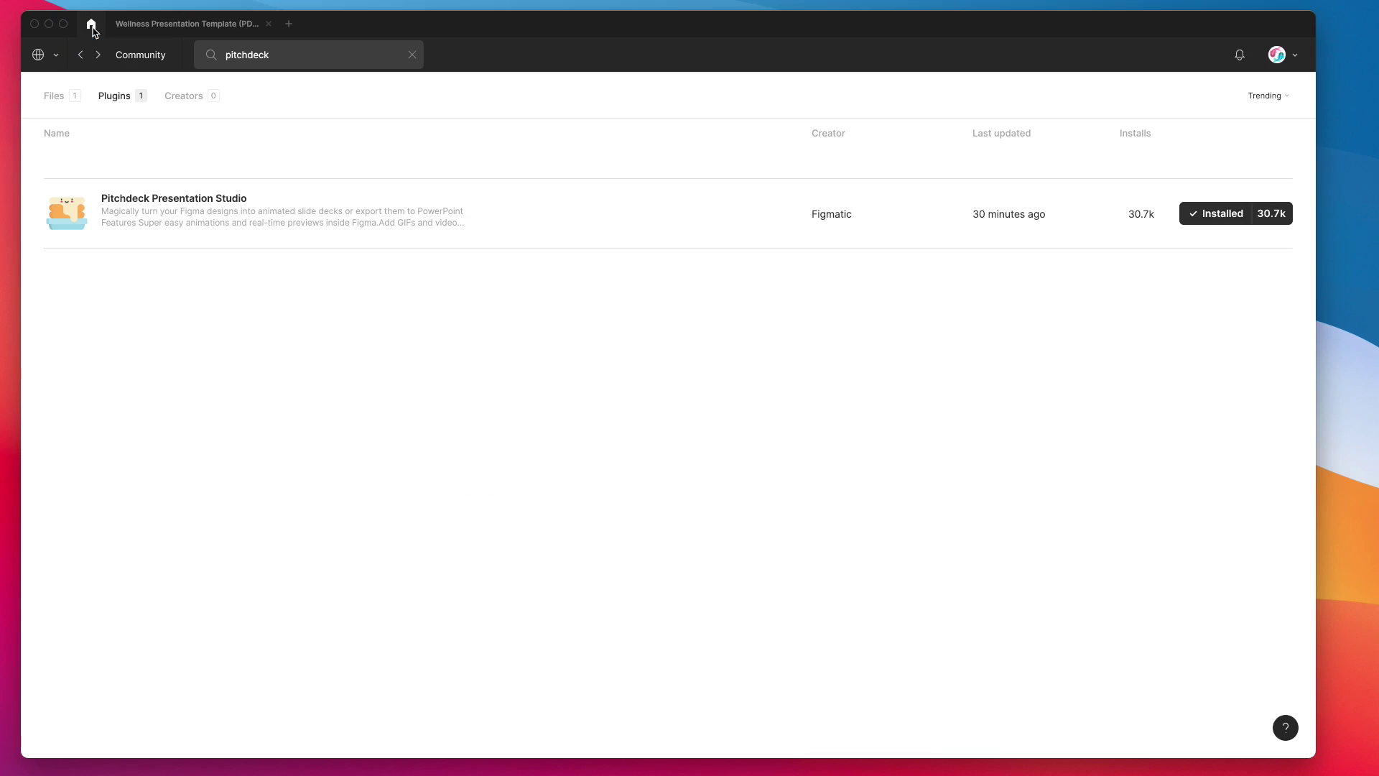
left_click(197, 29)
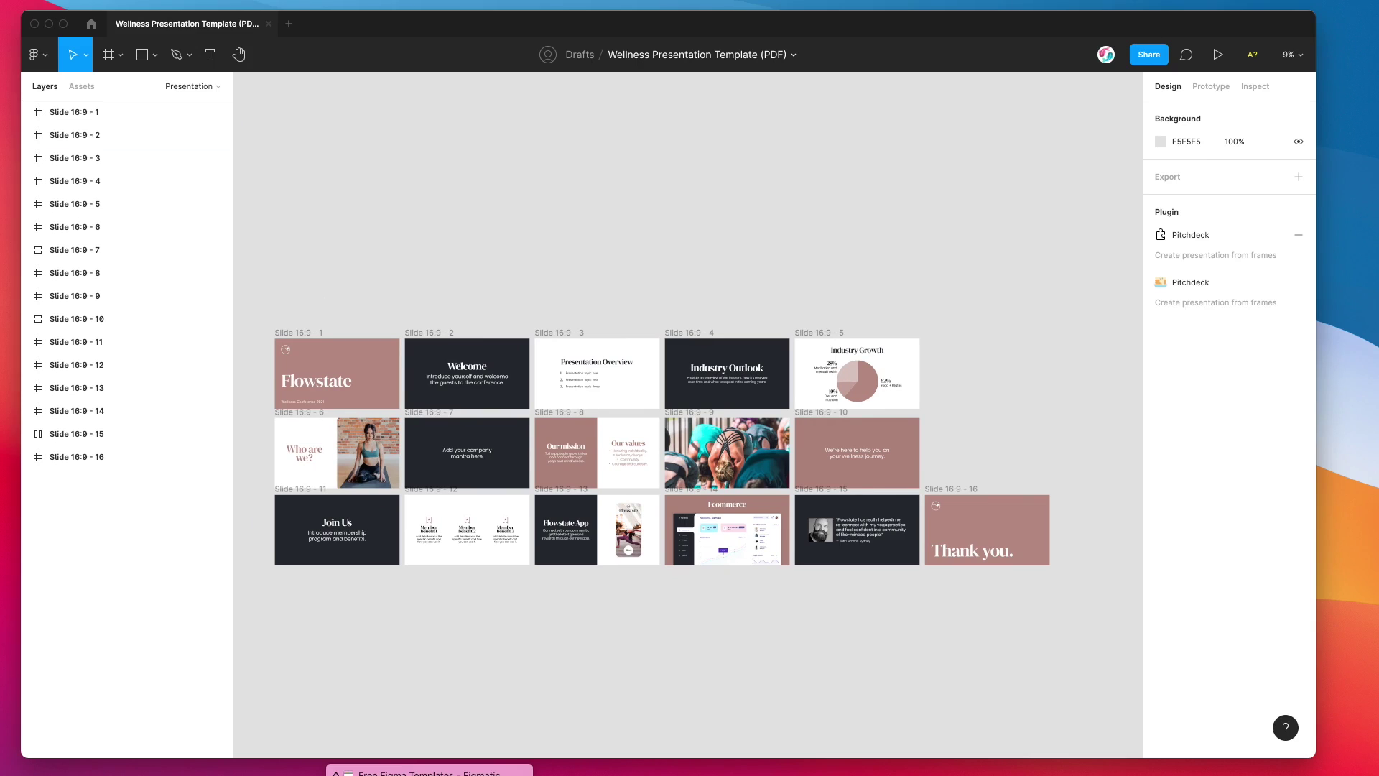
left_click(429, 770)
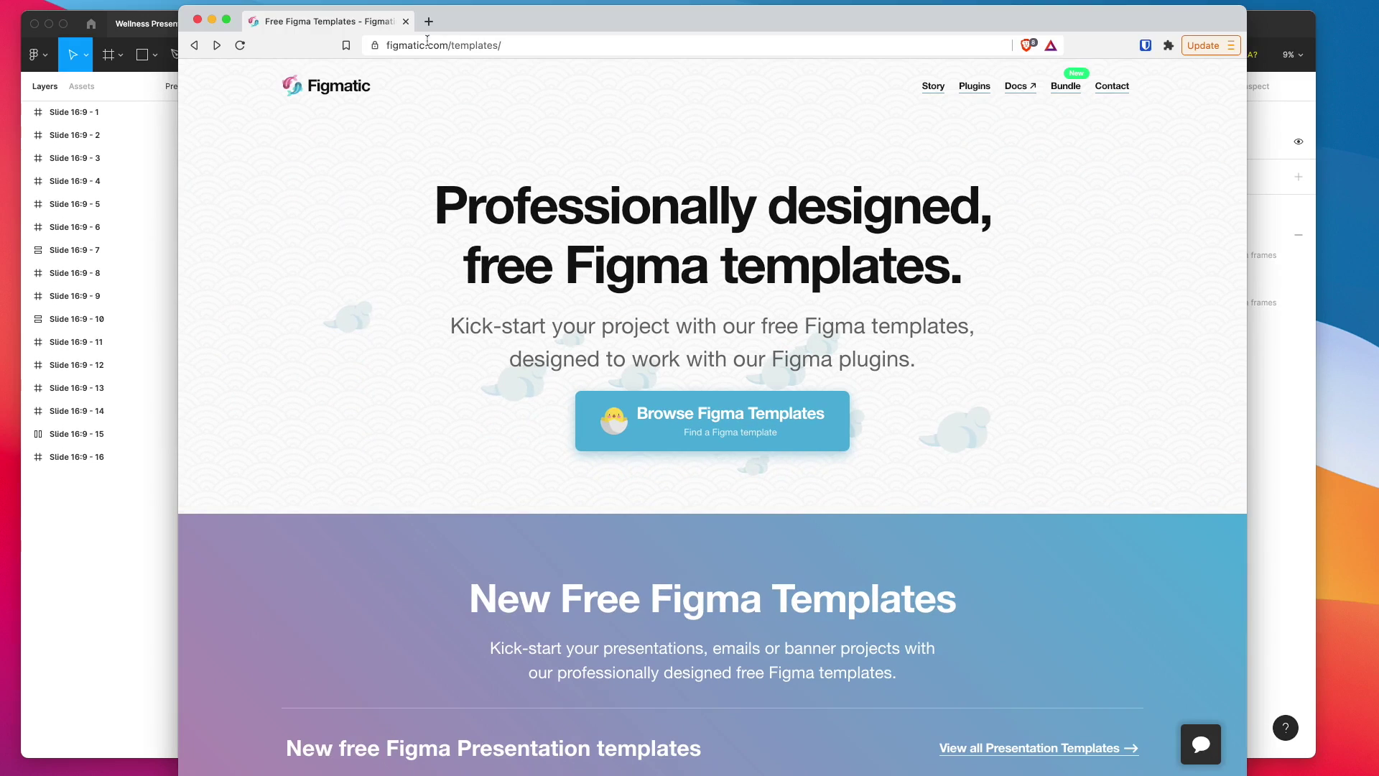
- View Figmatic's Wellness Presentation Figma Template page, then minimise the browser back to Figma
left_click(517, 44)
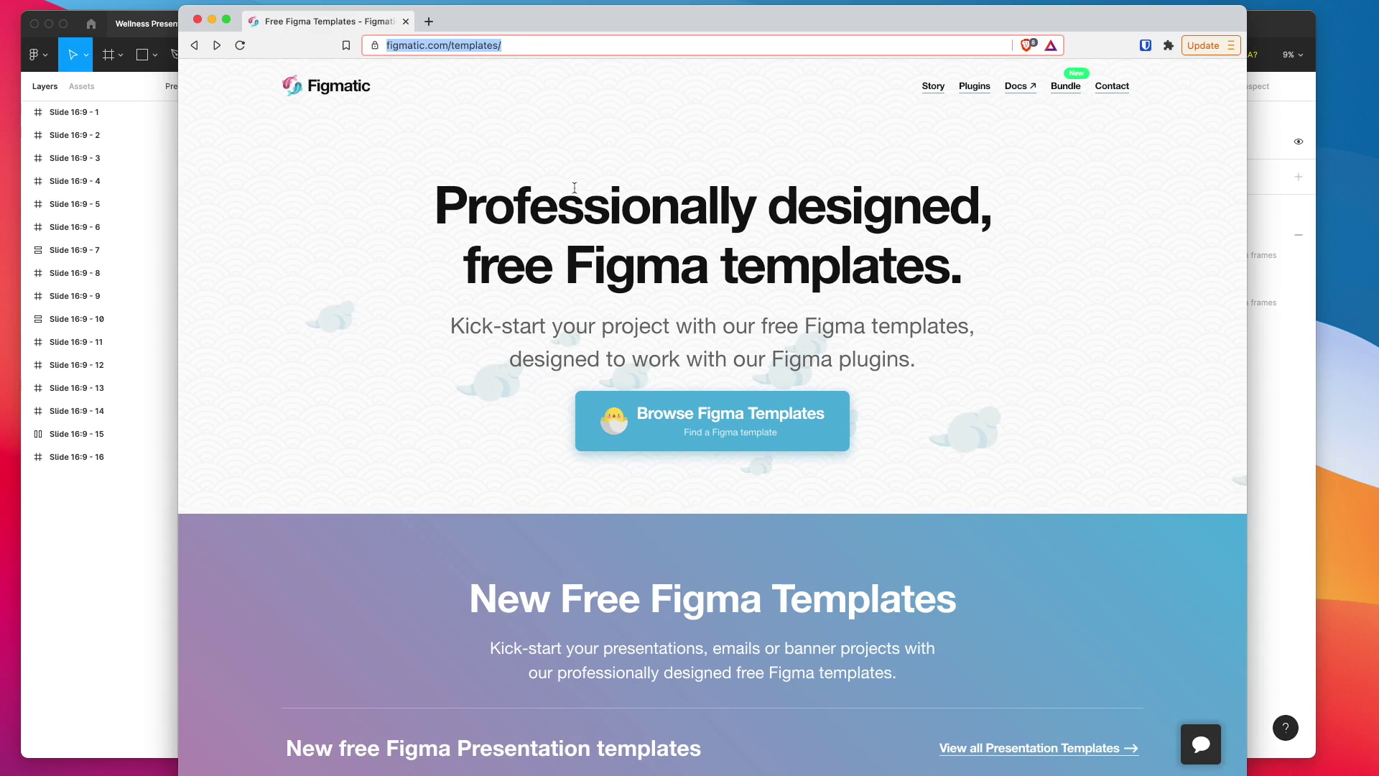
scroll(575, 188, "down", 8)
scroll(519, 292, "up", 2)
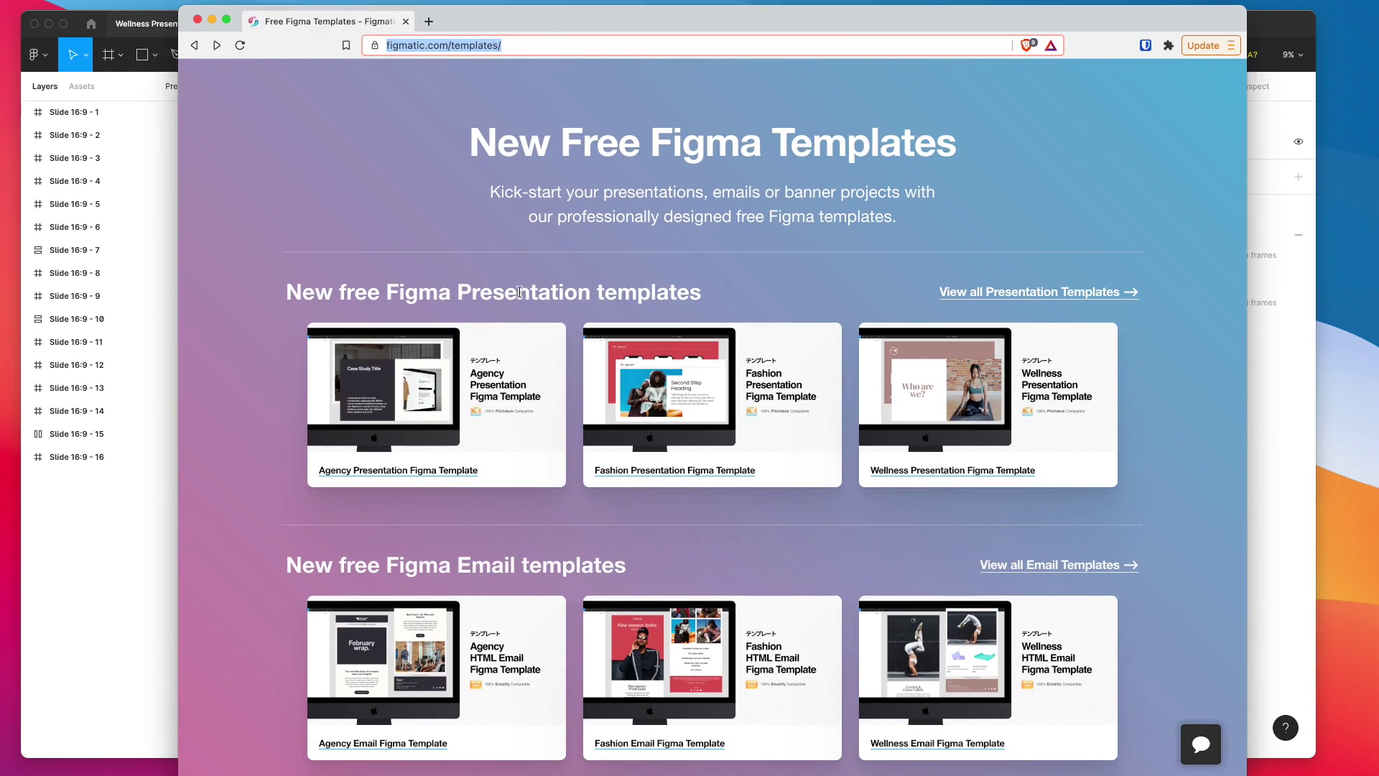
left_click(965, 393)
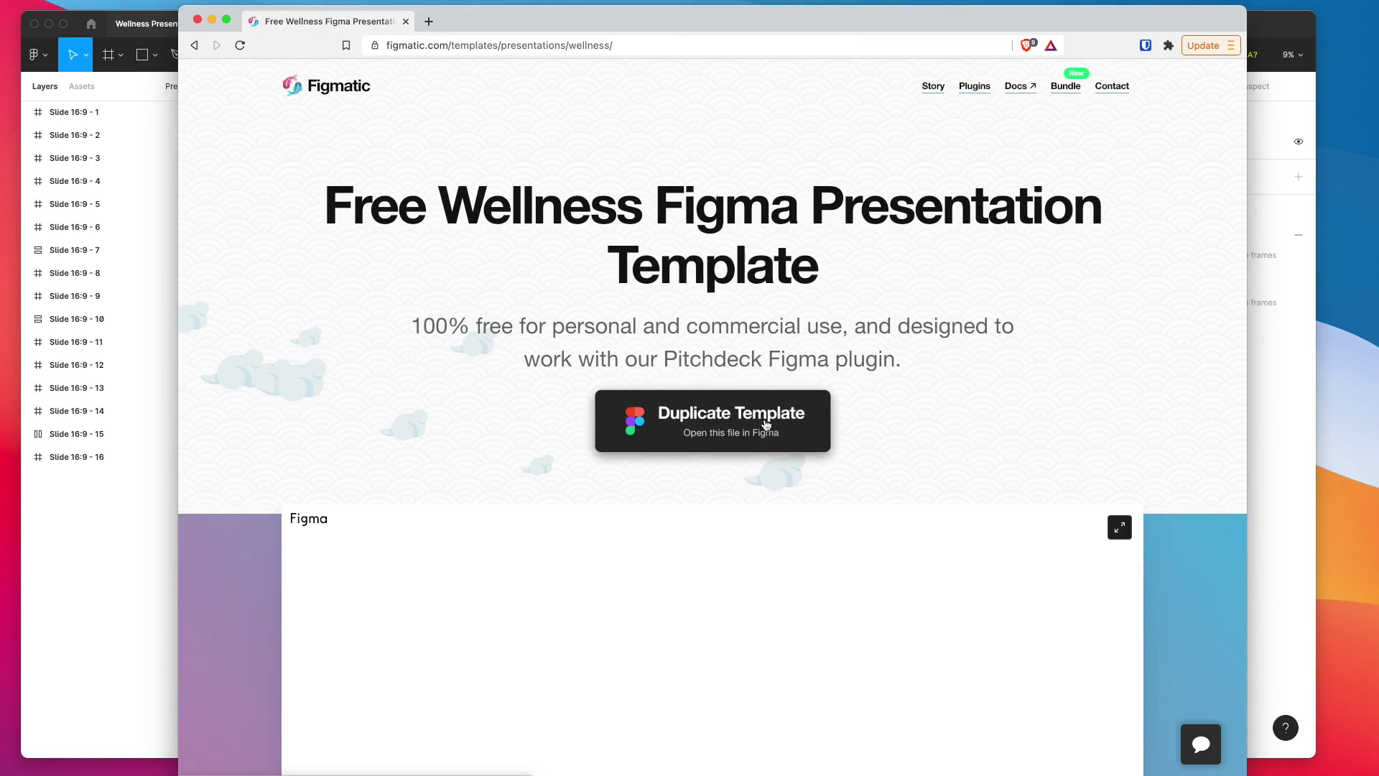
scroll(684, 392, "down", 4)
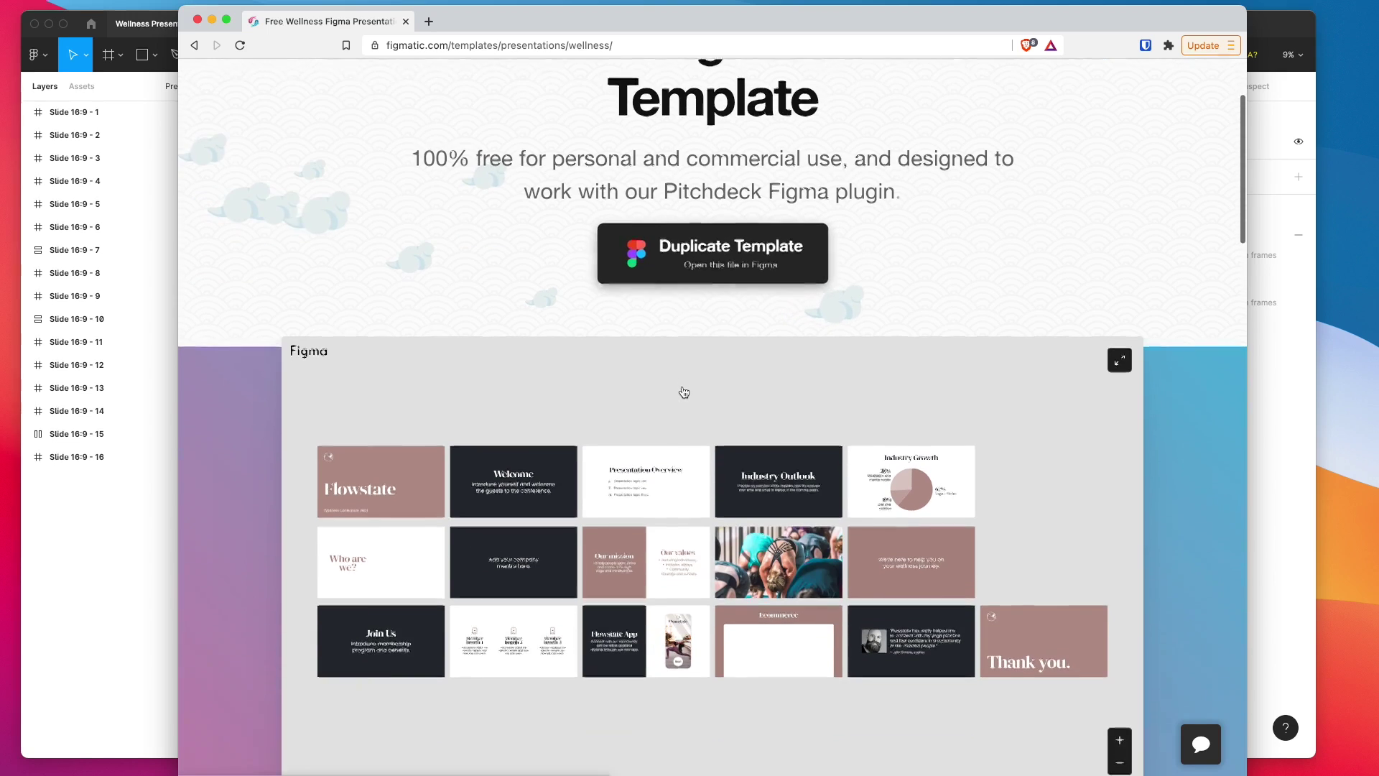
scroll(683, 392, "up", 4)
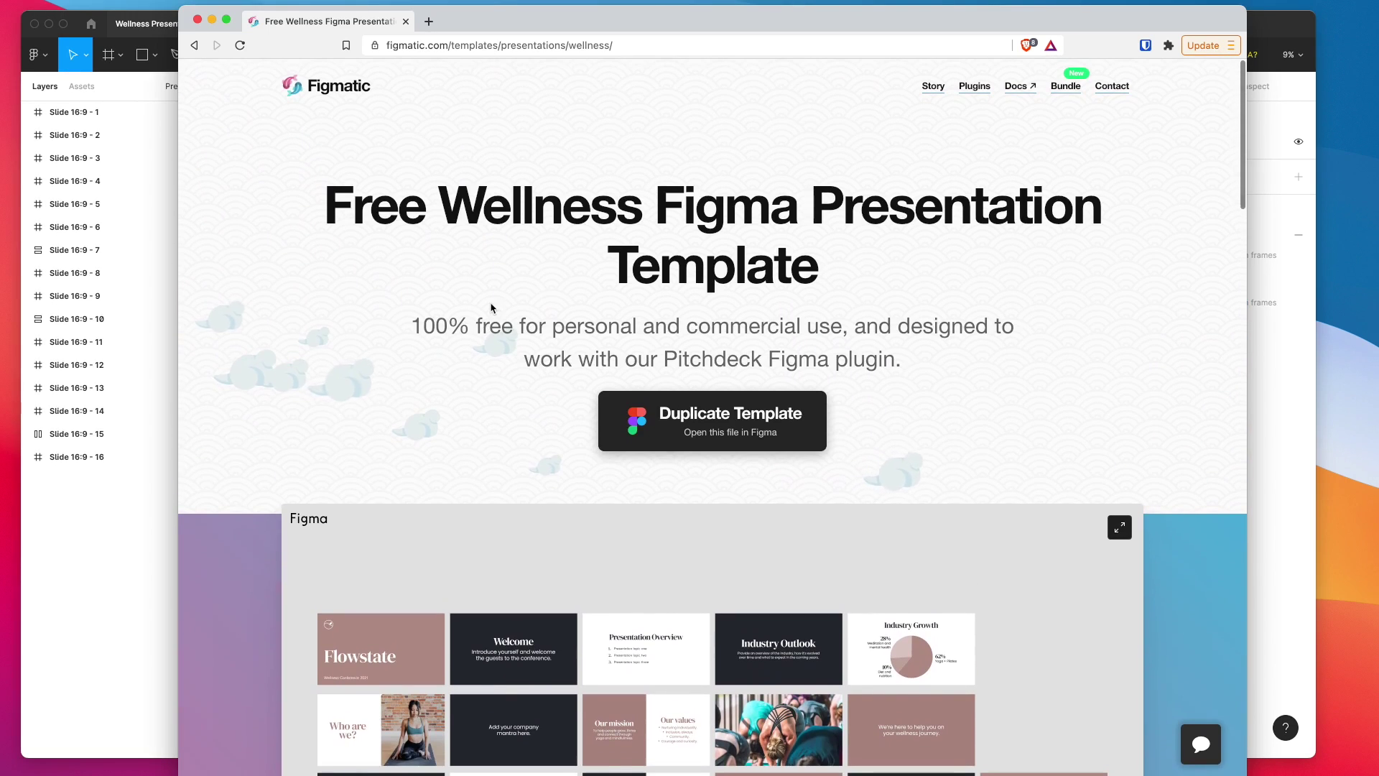
left_click(212, 21)
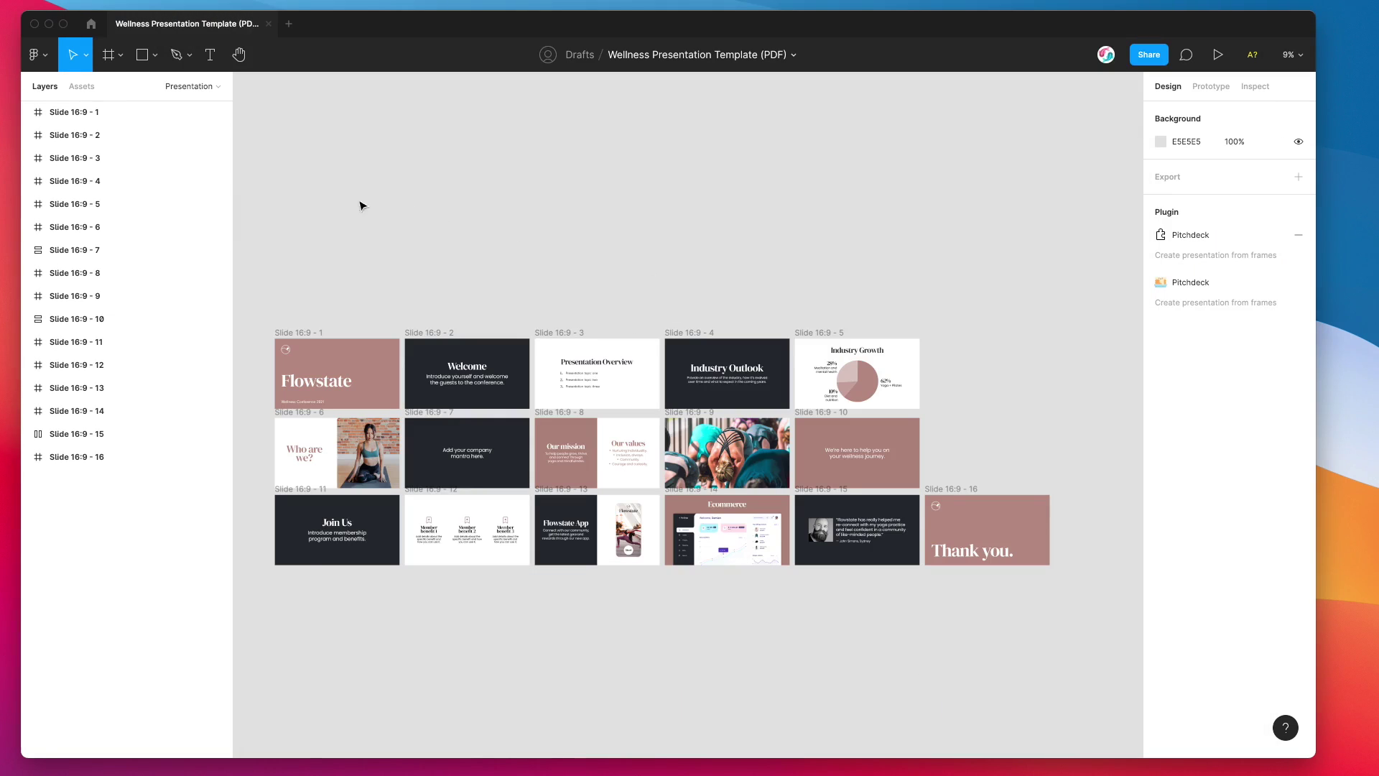
- Launch Pitchdeck Presentation Studio from the canvas Plugins menu and show its URL/Slide Links settings
right_click(318, 179)
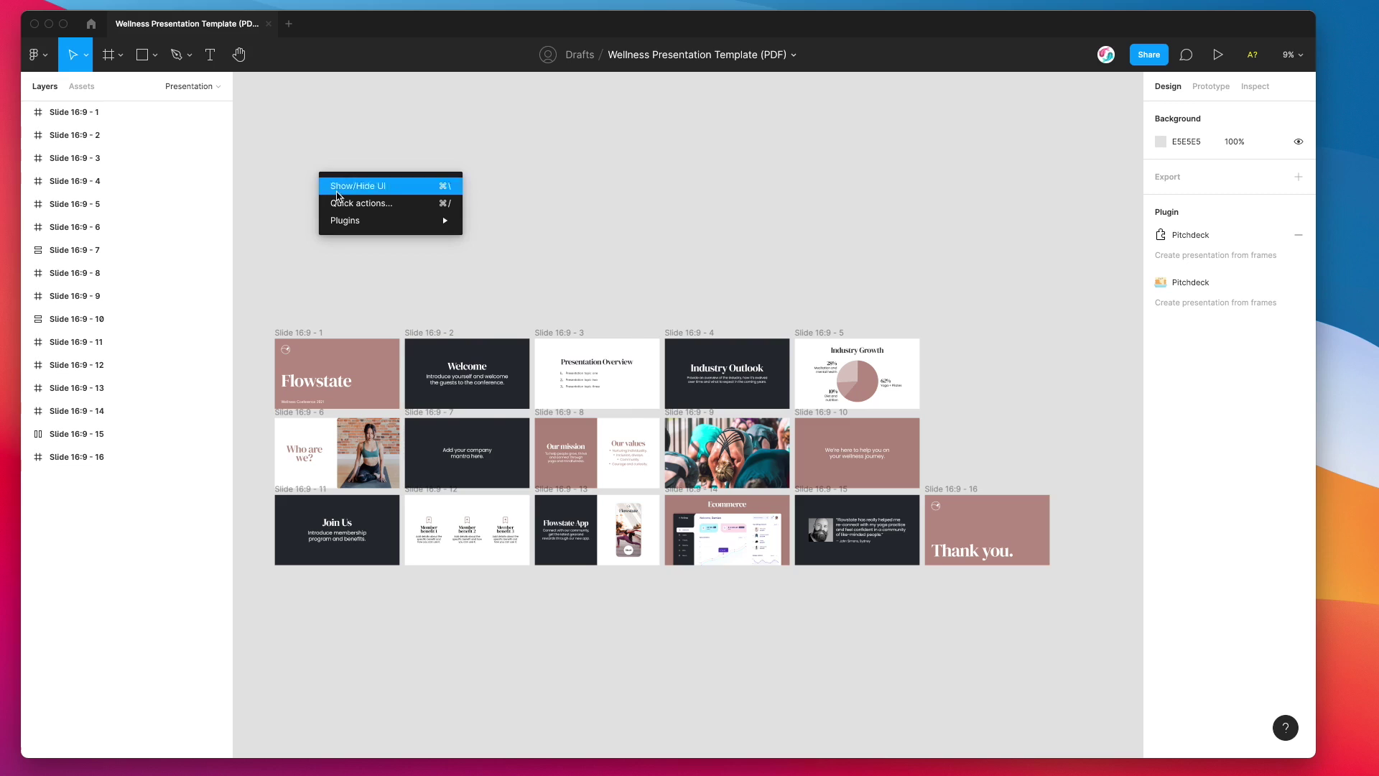
mouse_move(359, 220)
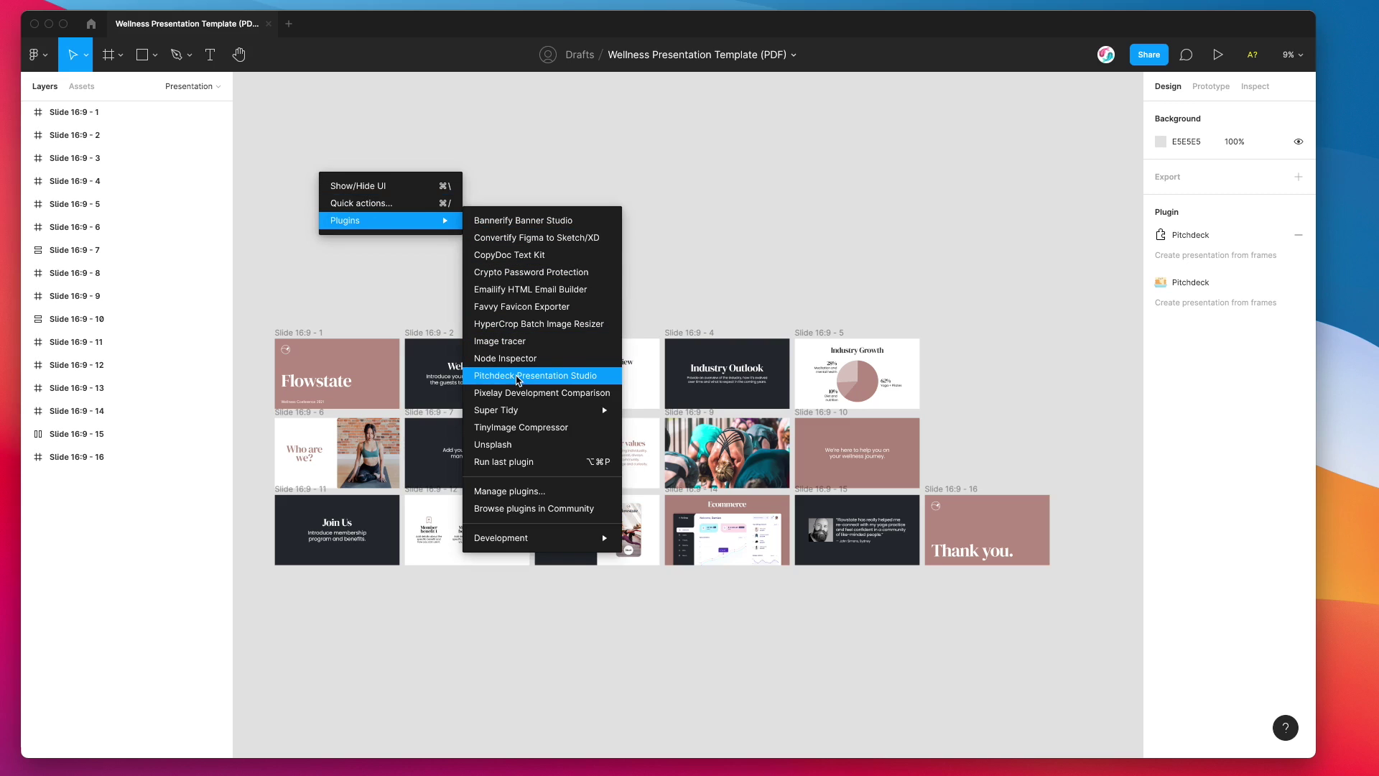
left_click(524, 378)
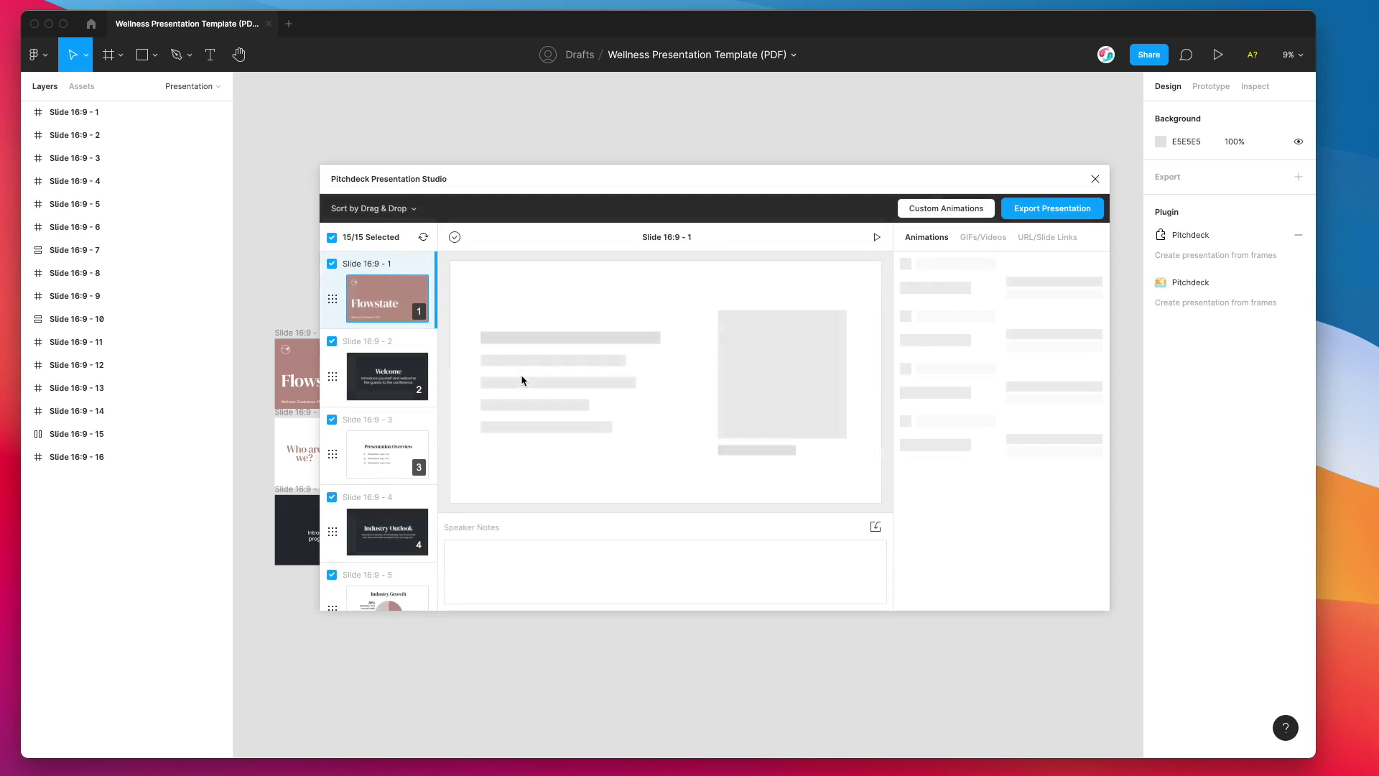
left_click_drag(701, 173, 852, 161)
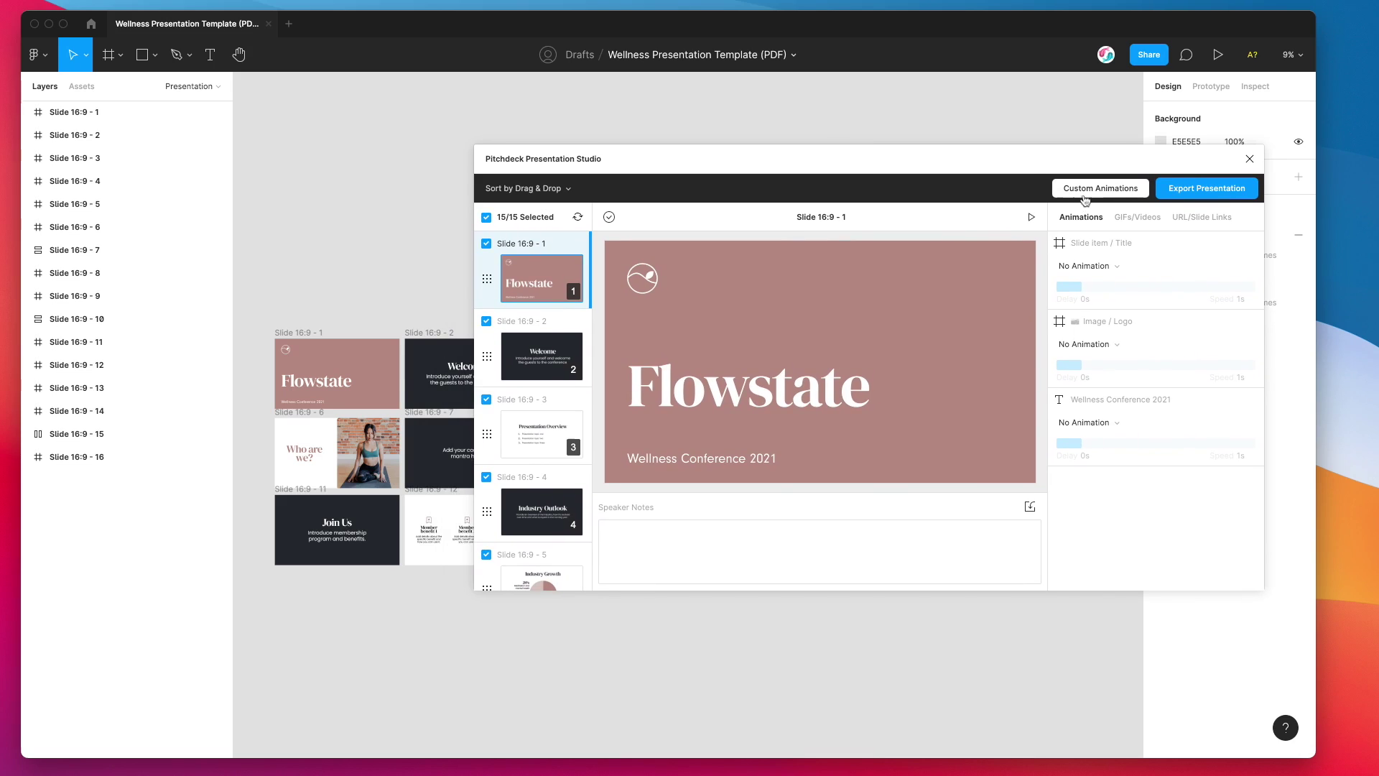
left_click(1184, 220)
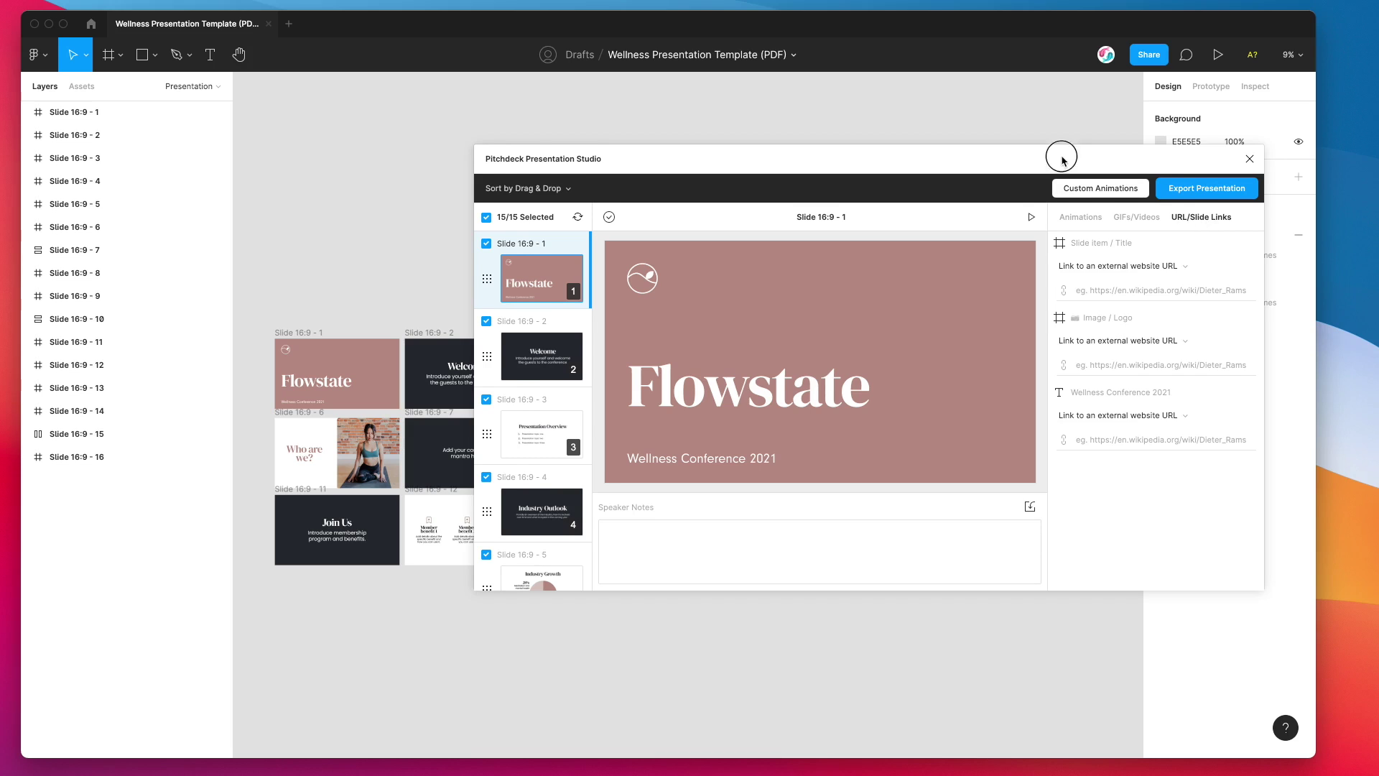
left_click_drag(1055, 154, 1053, 162)
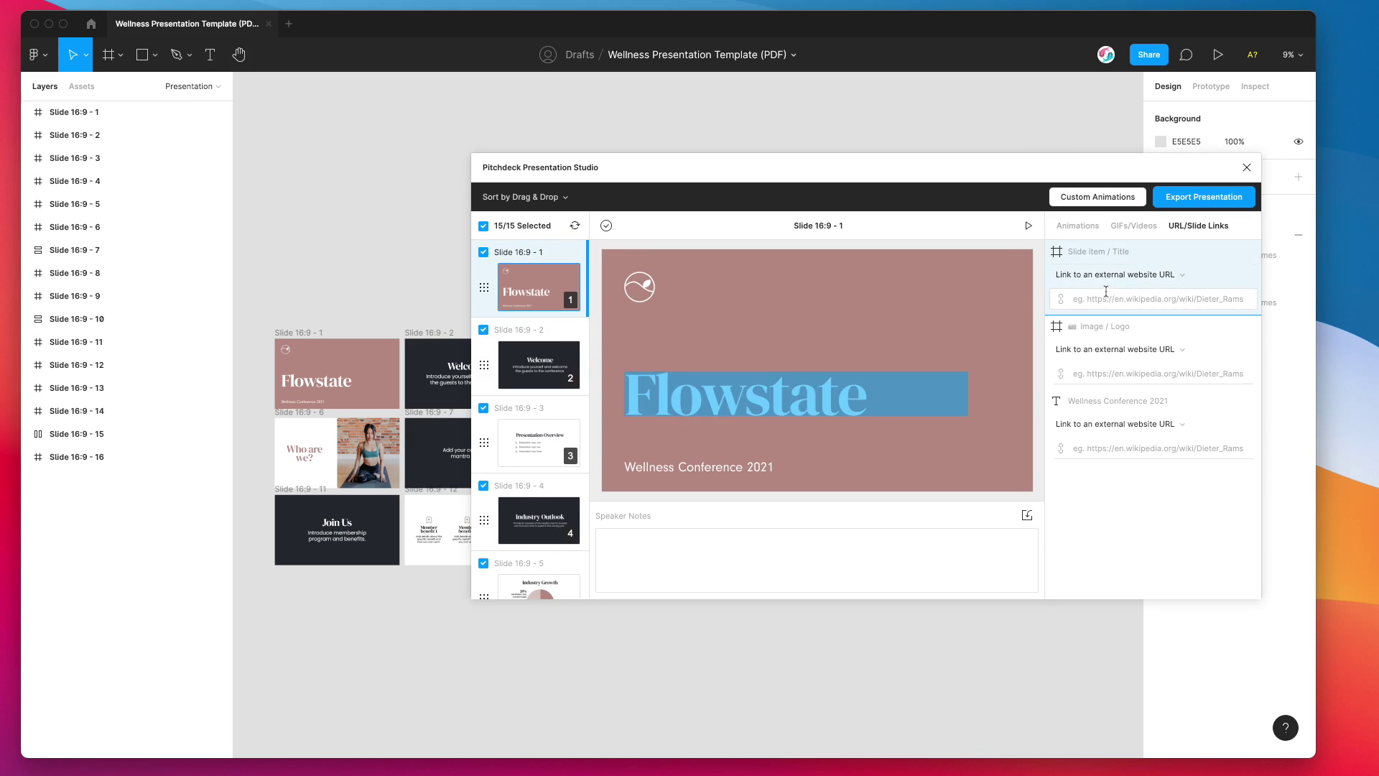
- Preview the Welcome and Presentation Overview slides, and expand Slide 16:9 - 7, 6 and 5 in Layers
left_click(533, 371)
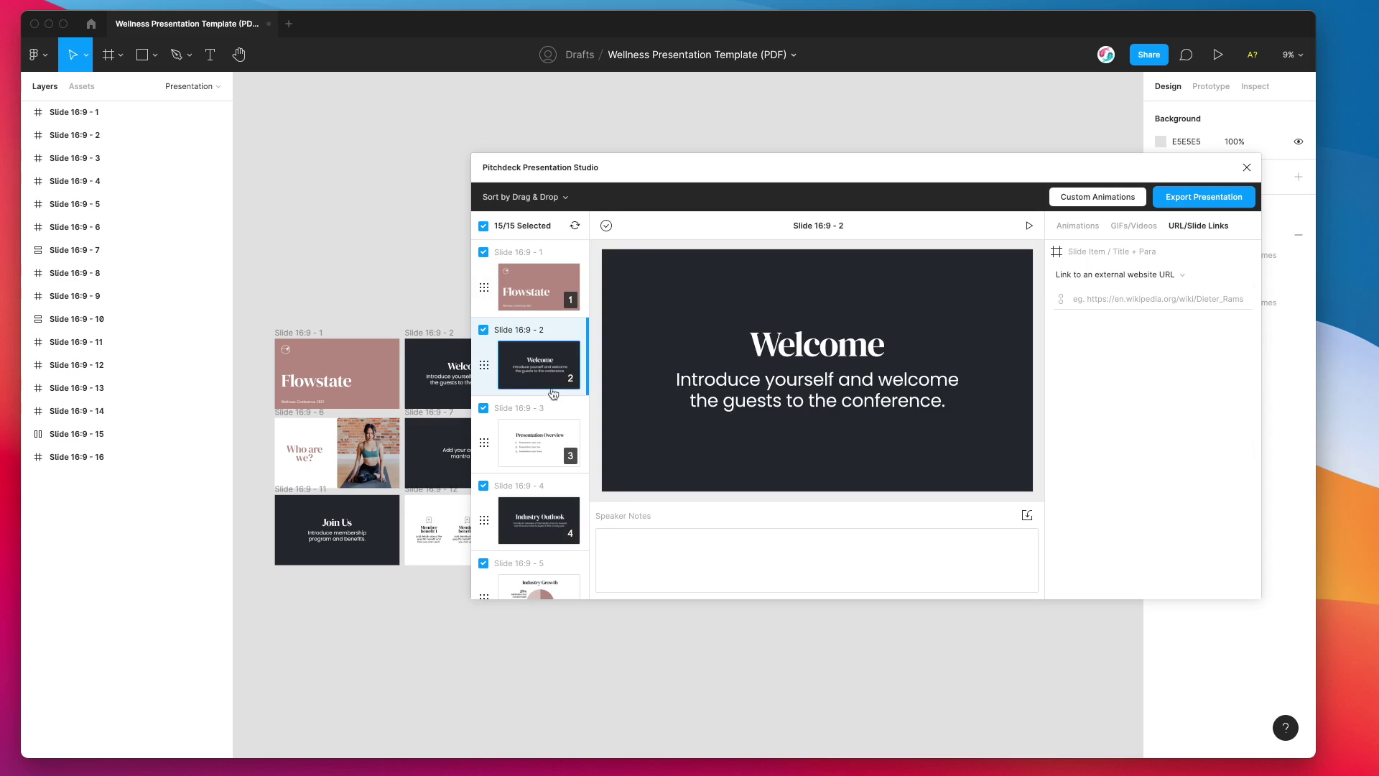
left_click(536, 440)
left_click(27, 251)
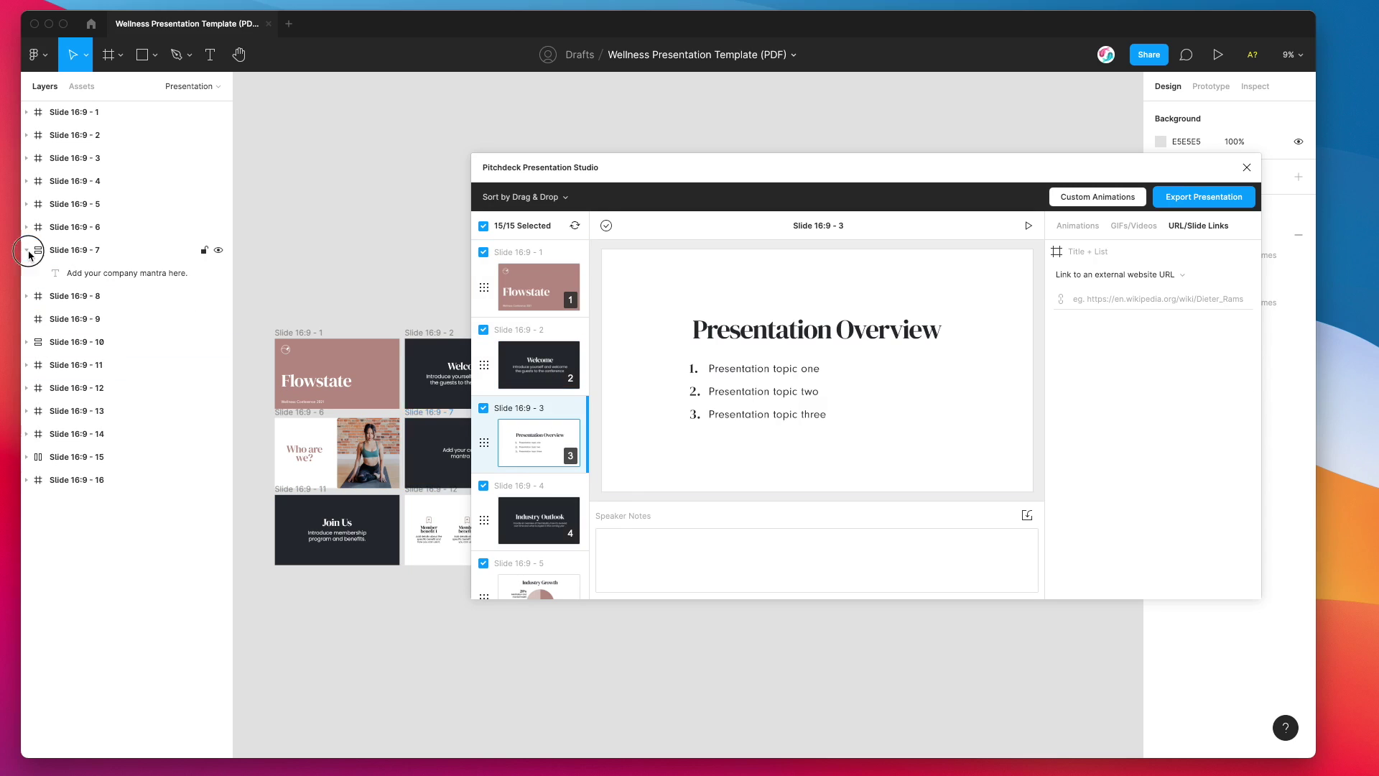
left_click(27, 227)
left_click(27, 205)
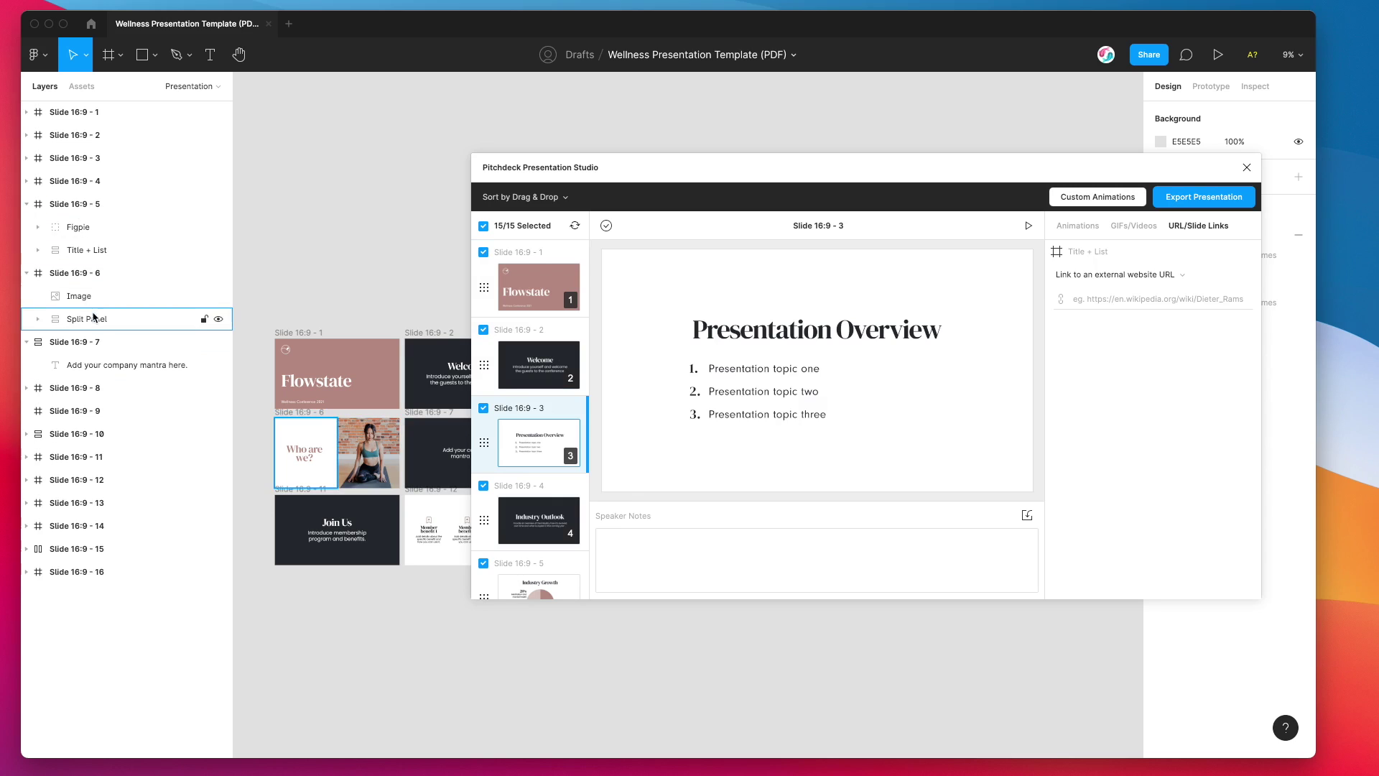
- Select slide 16:9 - 6, 'Who are we?', in the Pitchdeck slide list
scroll(537, 415, "down", 5)
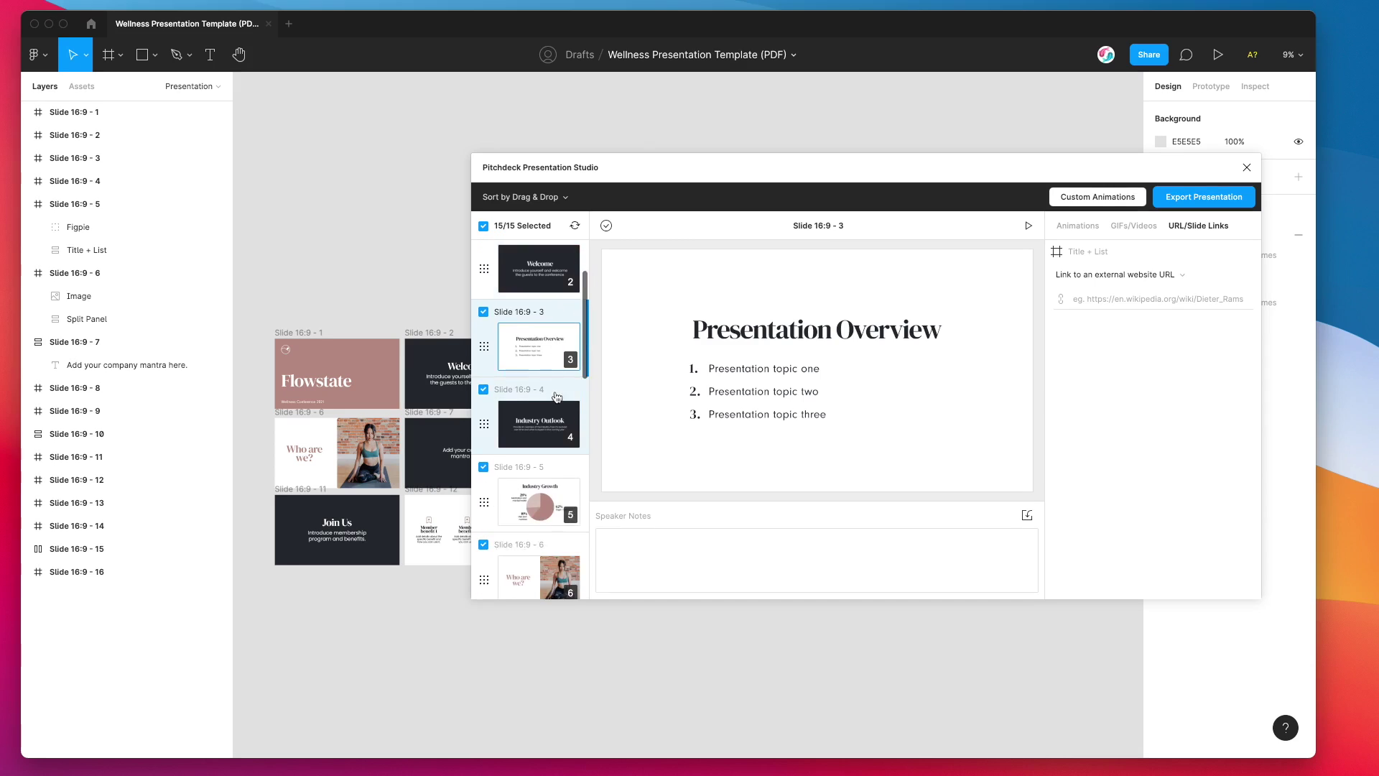
left_click(535, 422)
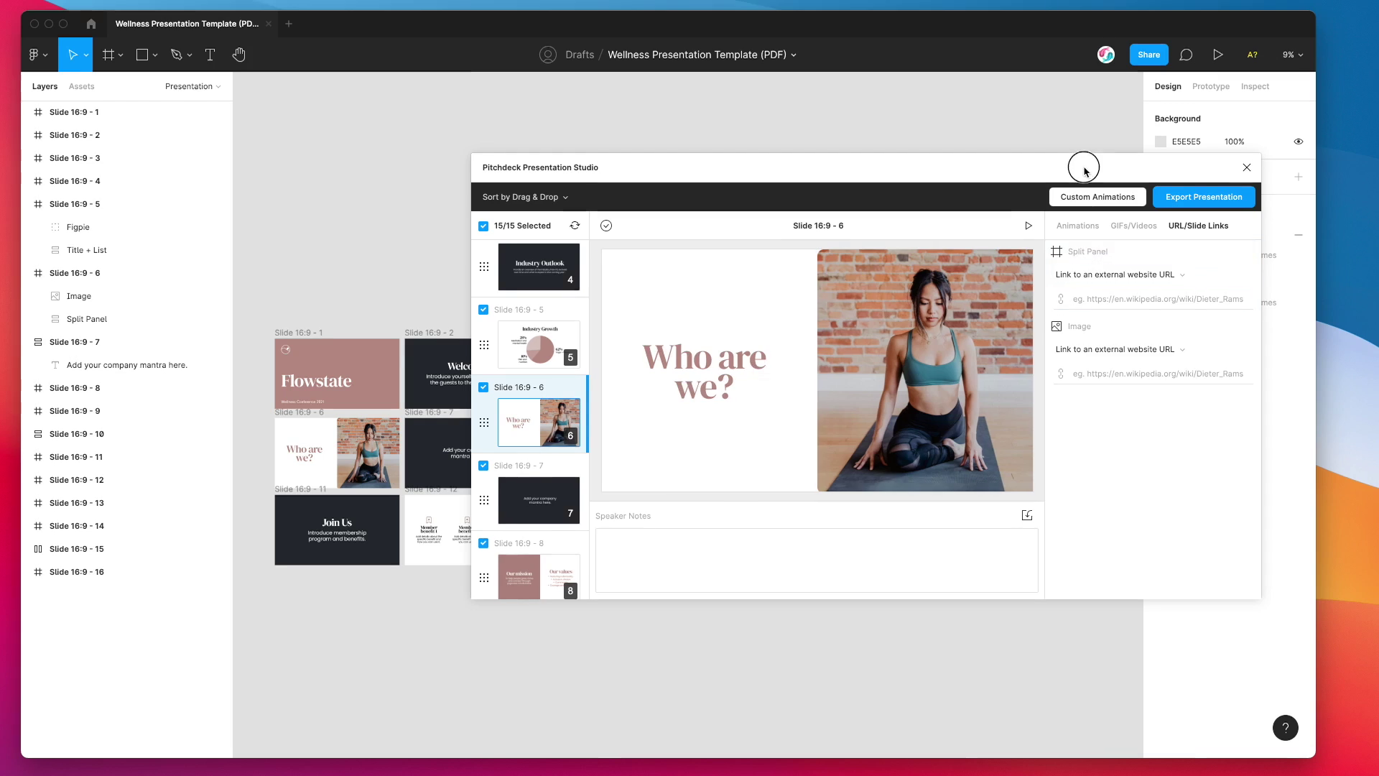
left_click_drag(1078, 160, 1075, 153)
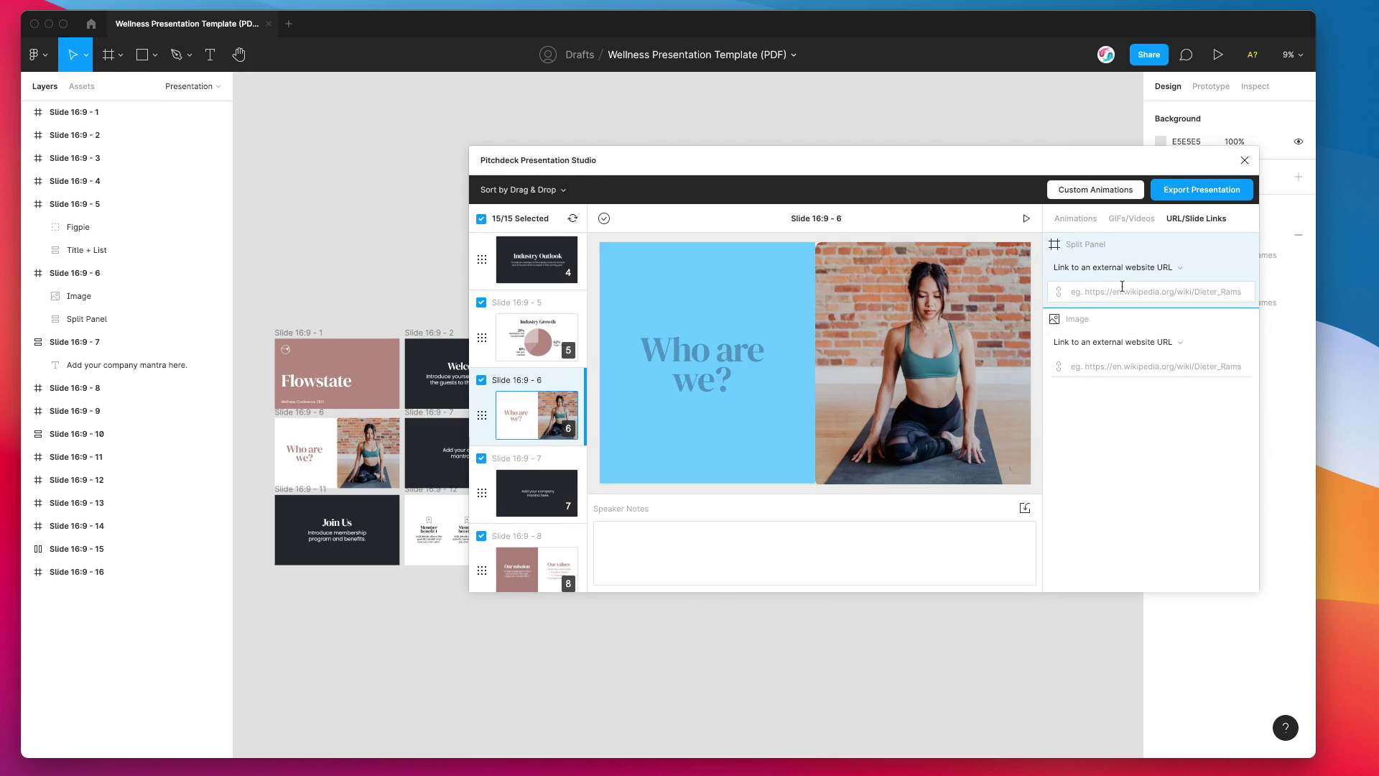
- Set the 'Who are we?' Image link to Slide 13 (Slide 16:9 - 14)
left_click(1117, 344)
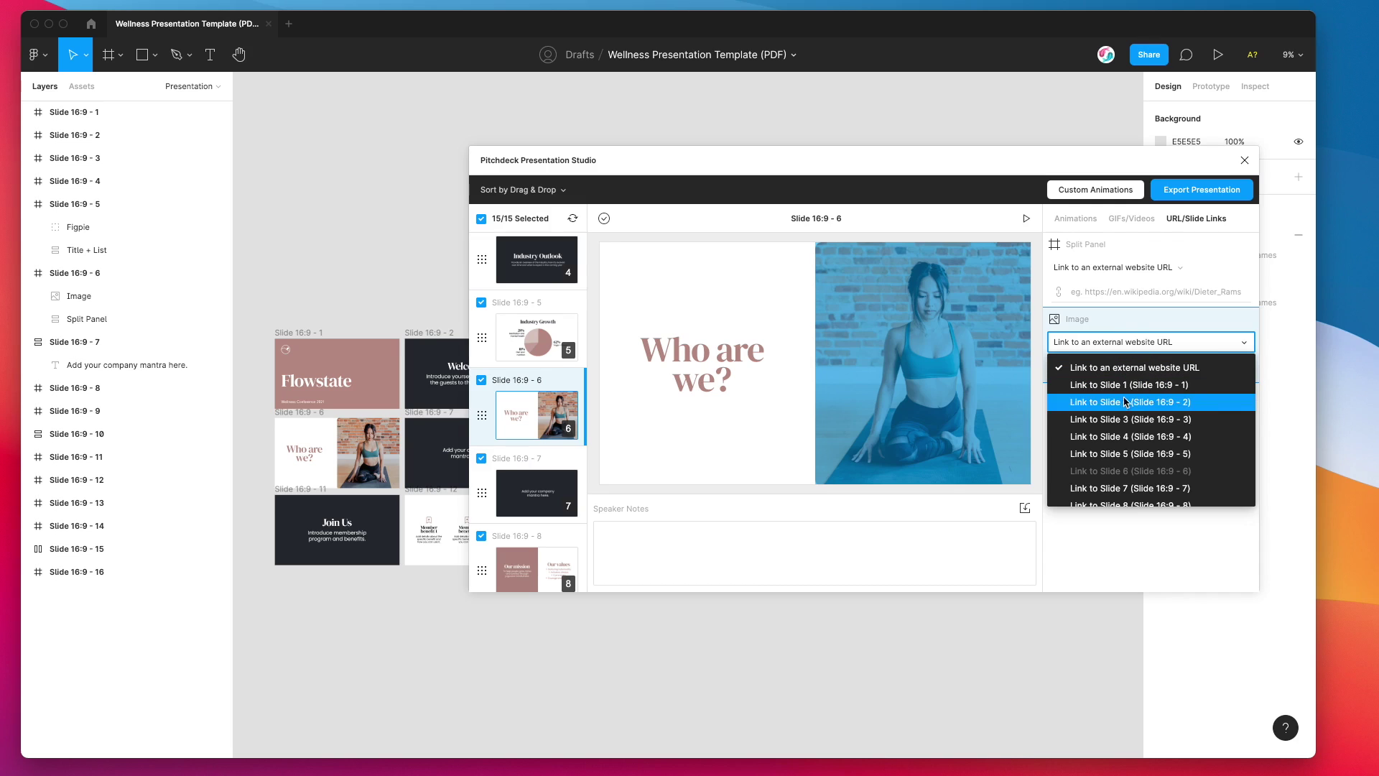
scroll(1118, 415, "down", 4)
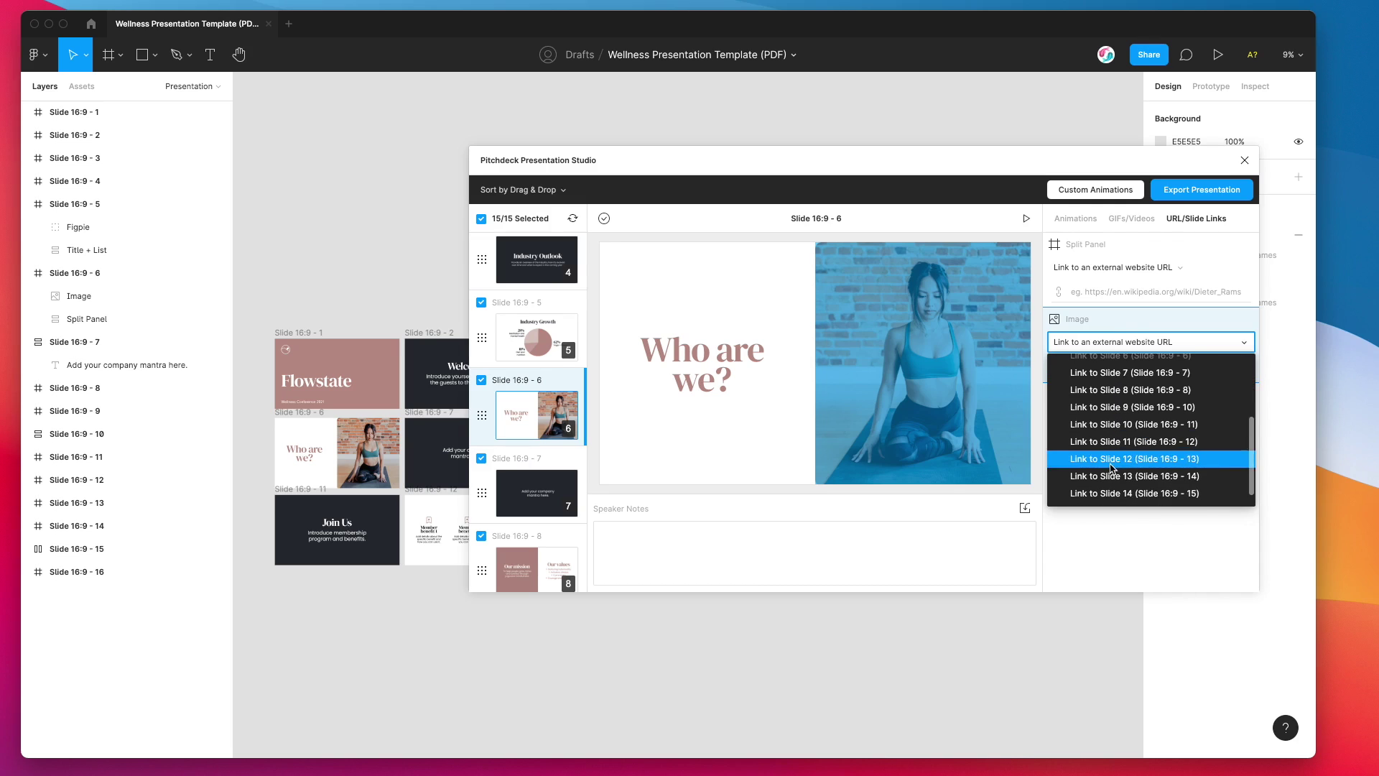
scroll(1115, 431, "down", 1)
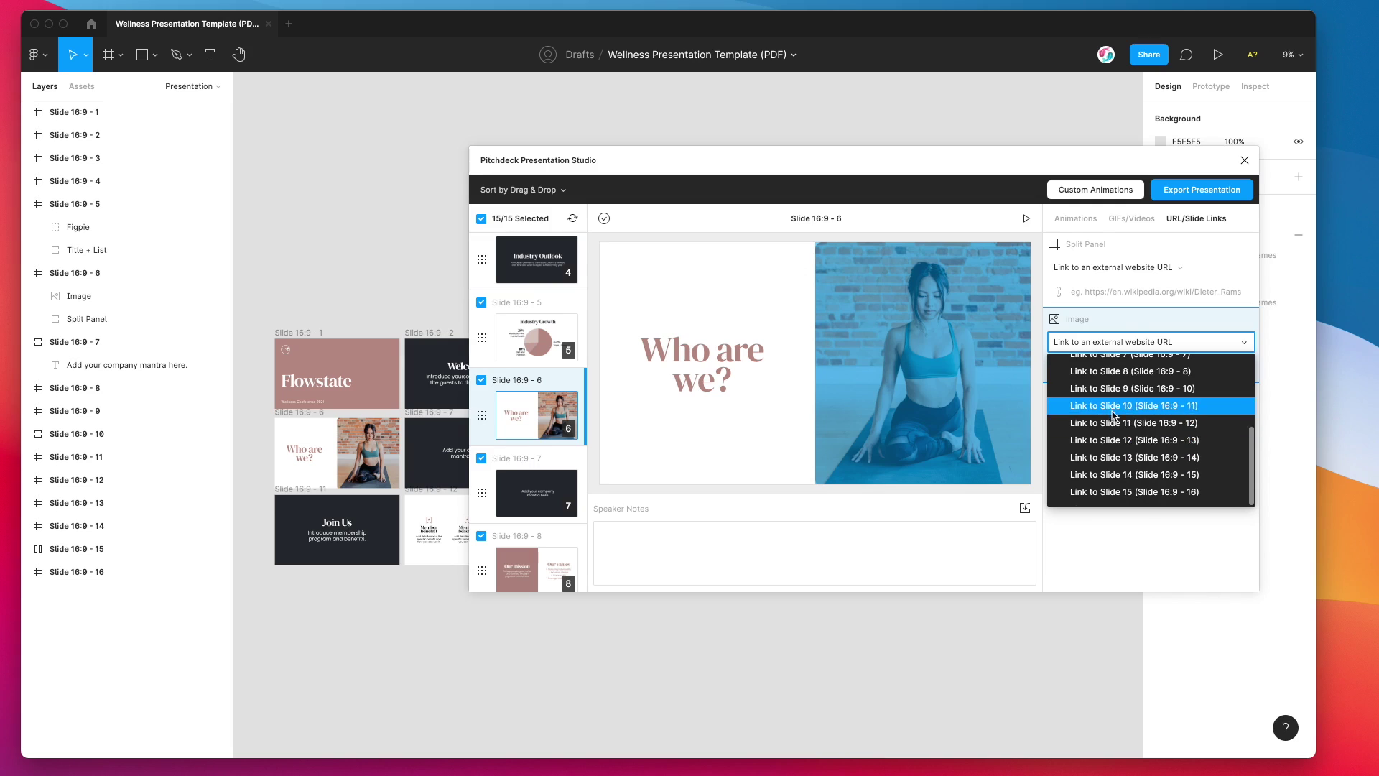
left_click(1105, 462)
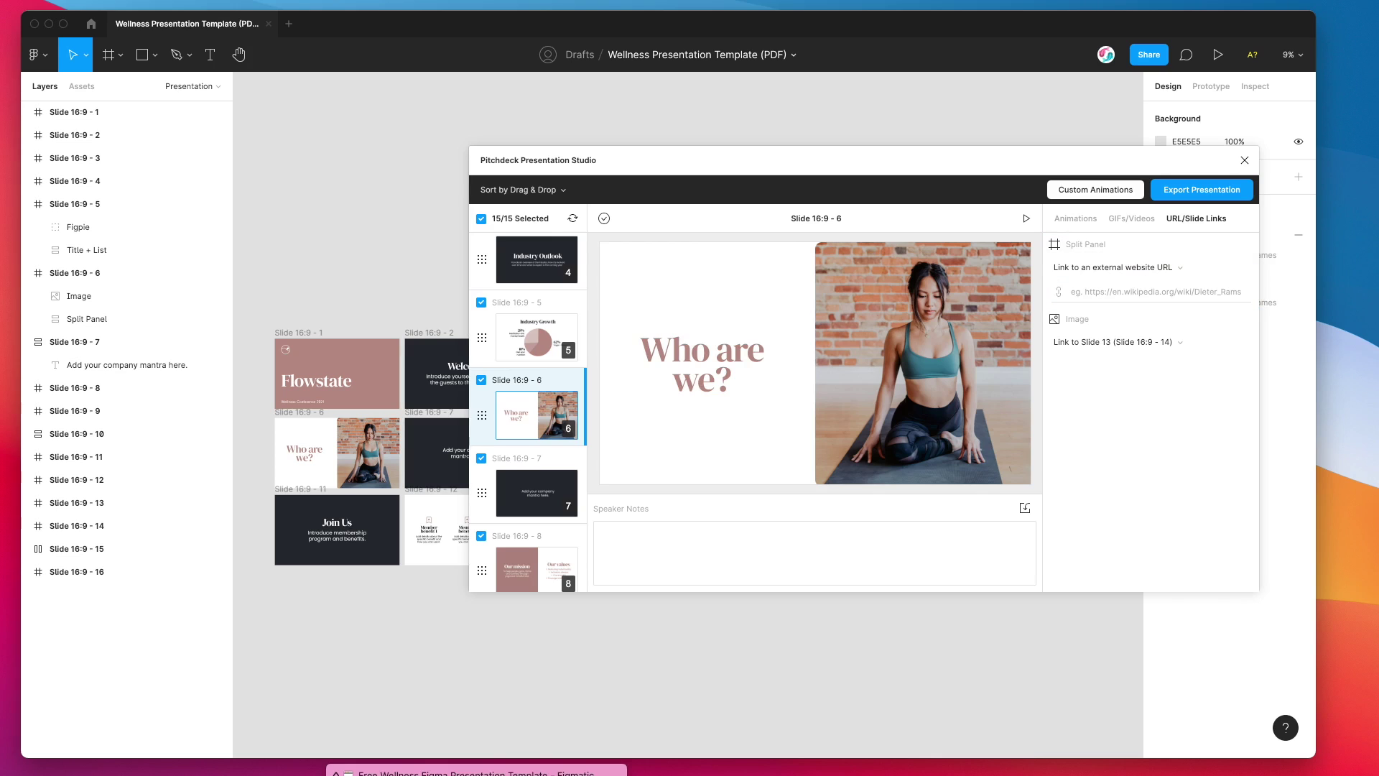
- Copy the Figmatic wellness template URL and paste it into the Split Panel's link field
left_click(463, 768)
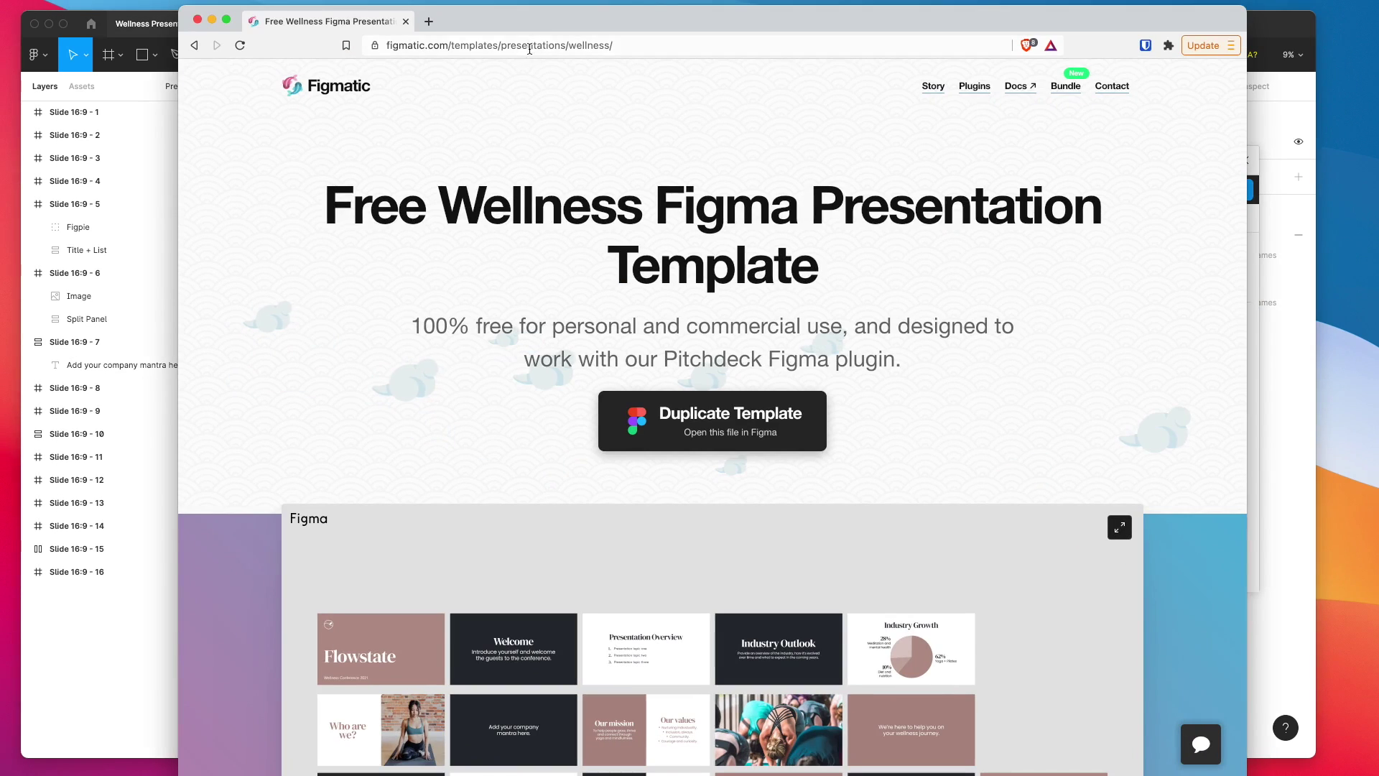
left_click(543, 43)
left_click(212, 20)
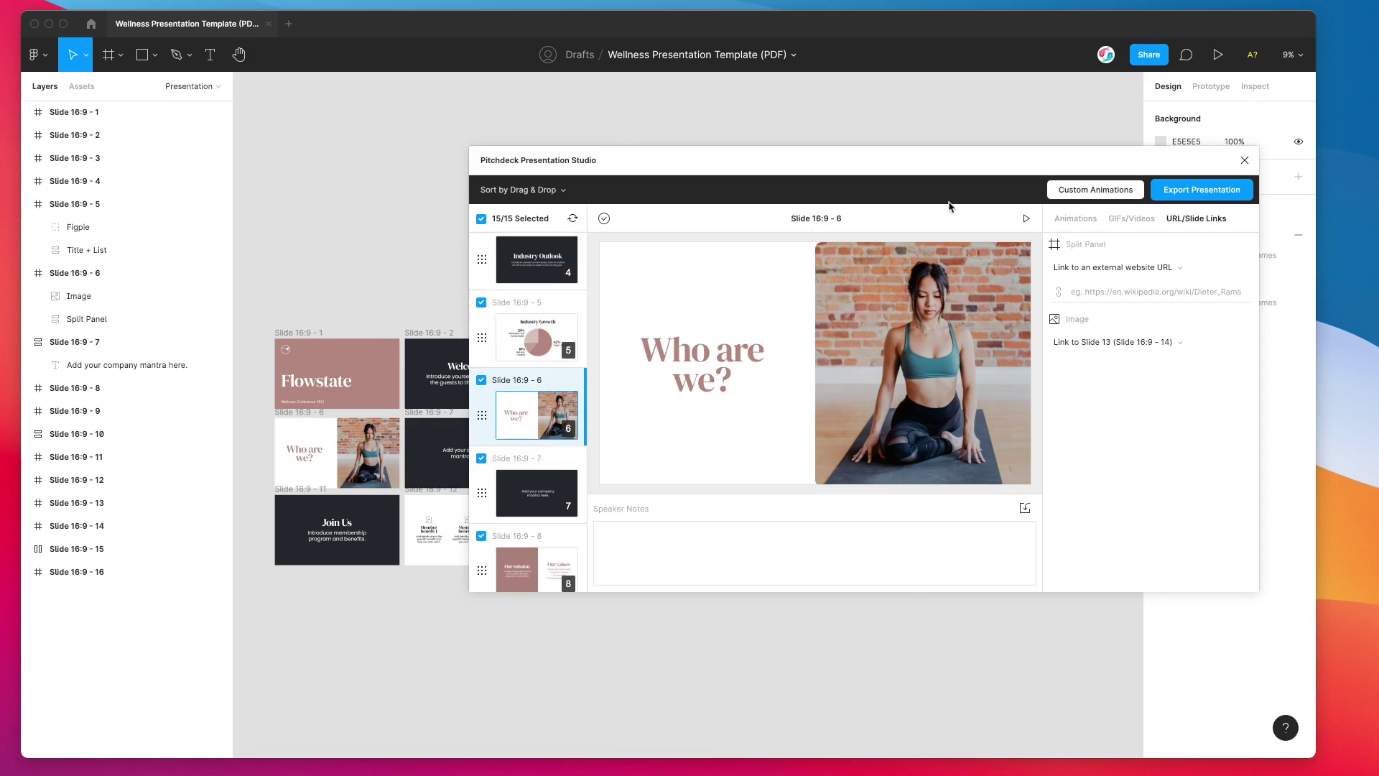
left_click(1092, 290)
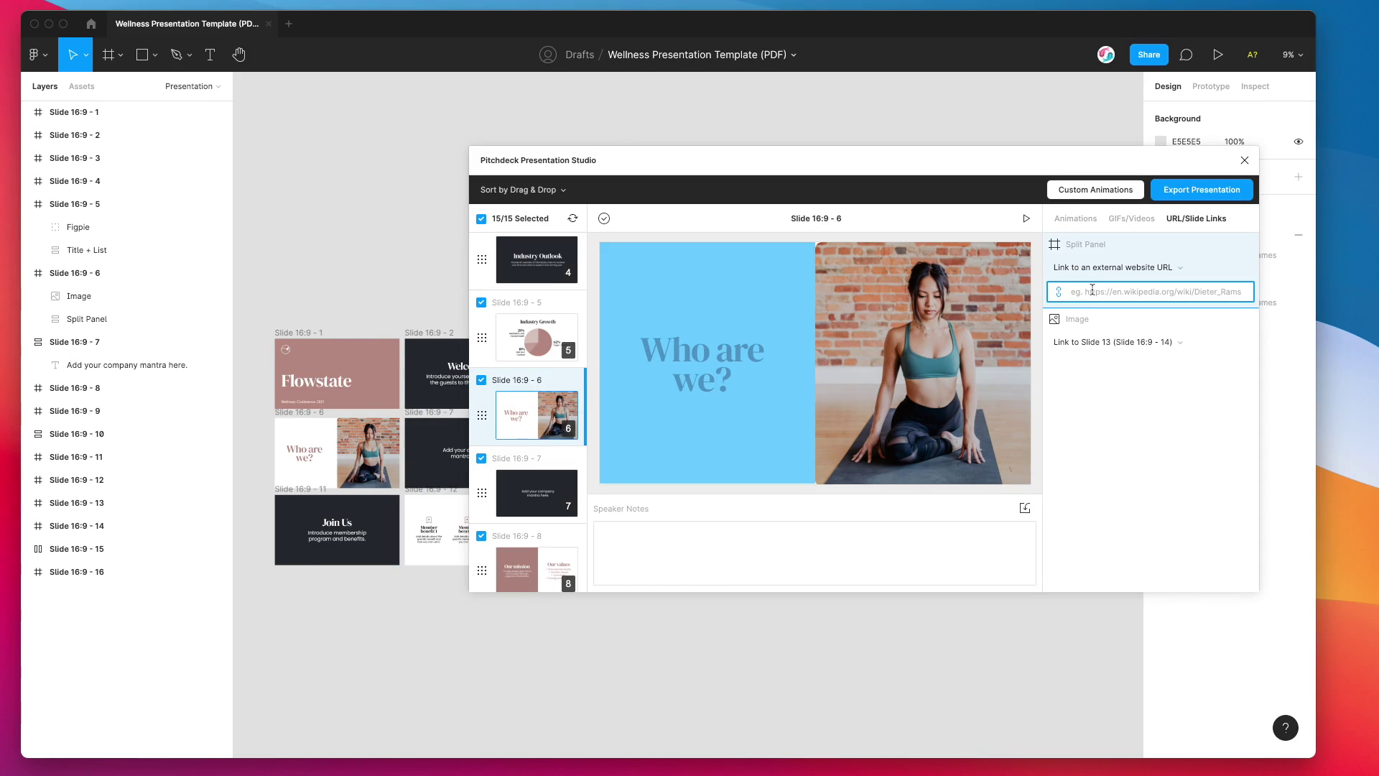
key("super+v")
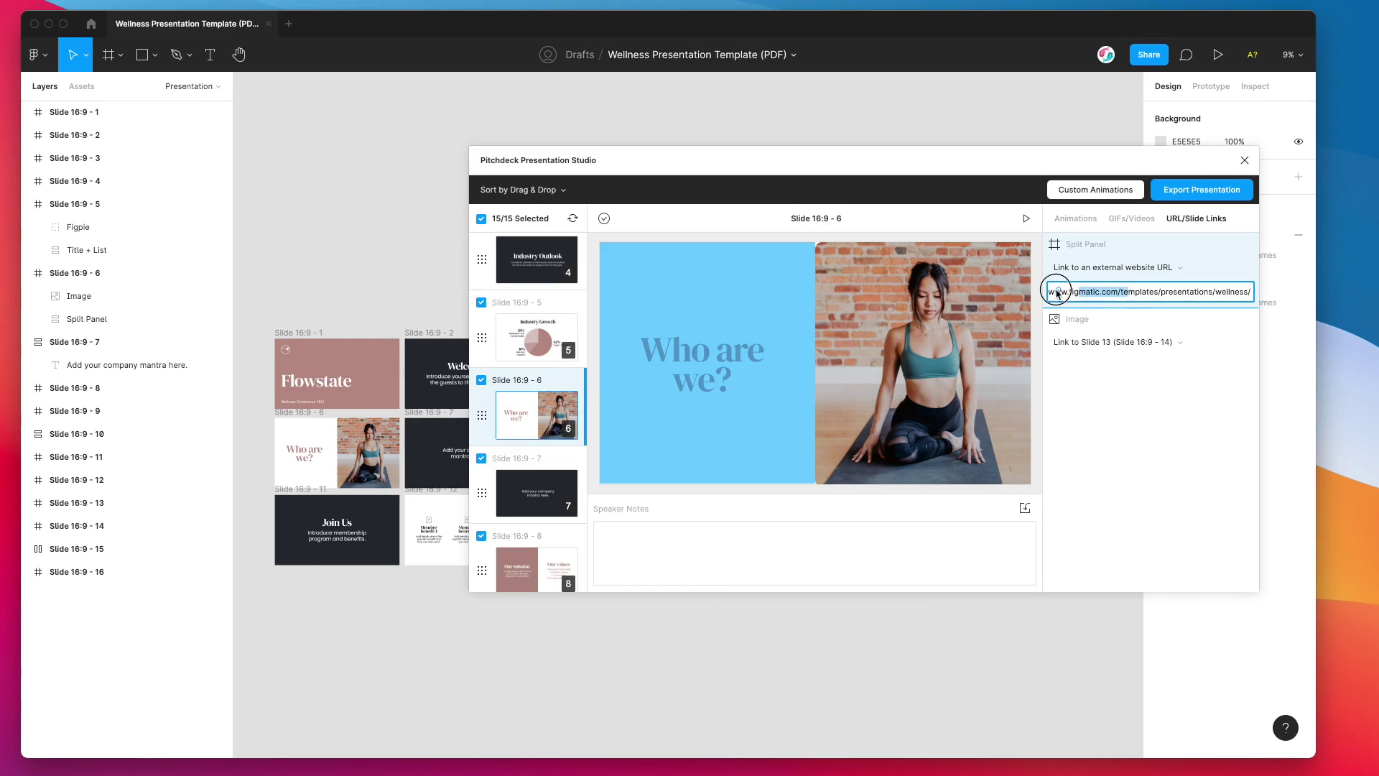
- Keep the Split Panel's external website link type and select the Presentation Overview slide
left_click(1113, 267)
left_click(1034, 328)
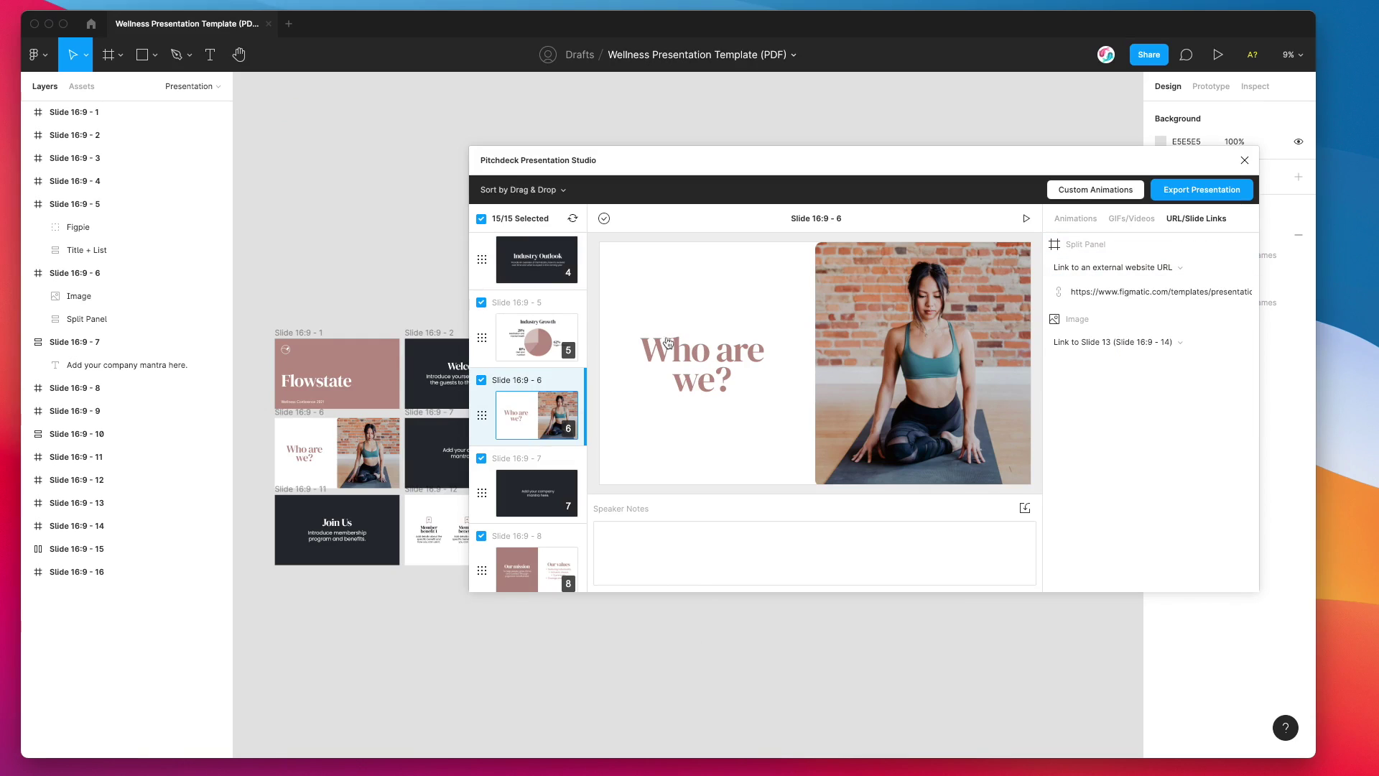
scroll(530, 374, "up", 5)
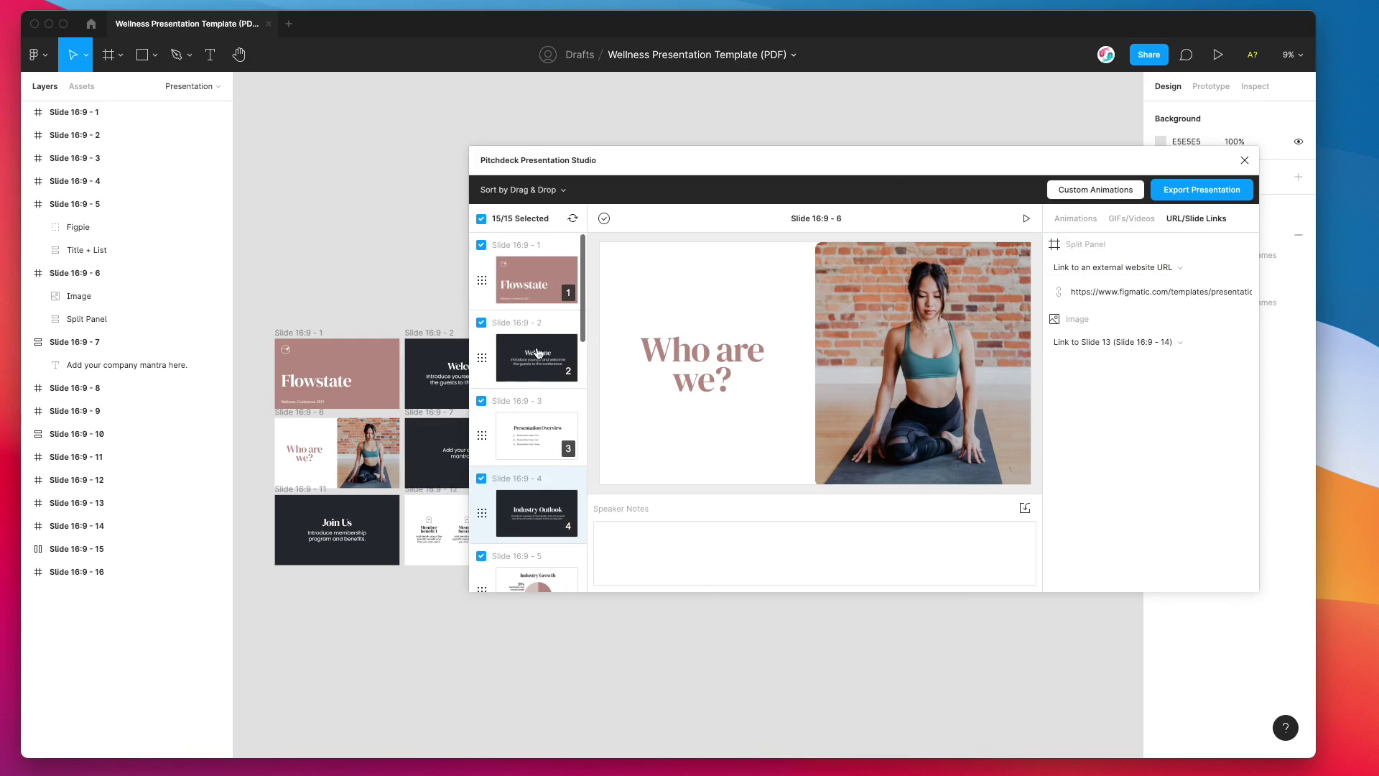
left_click(530, 427)
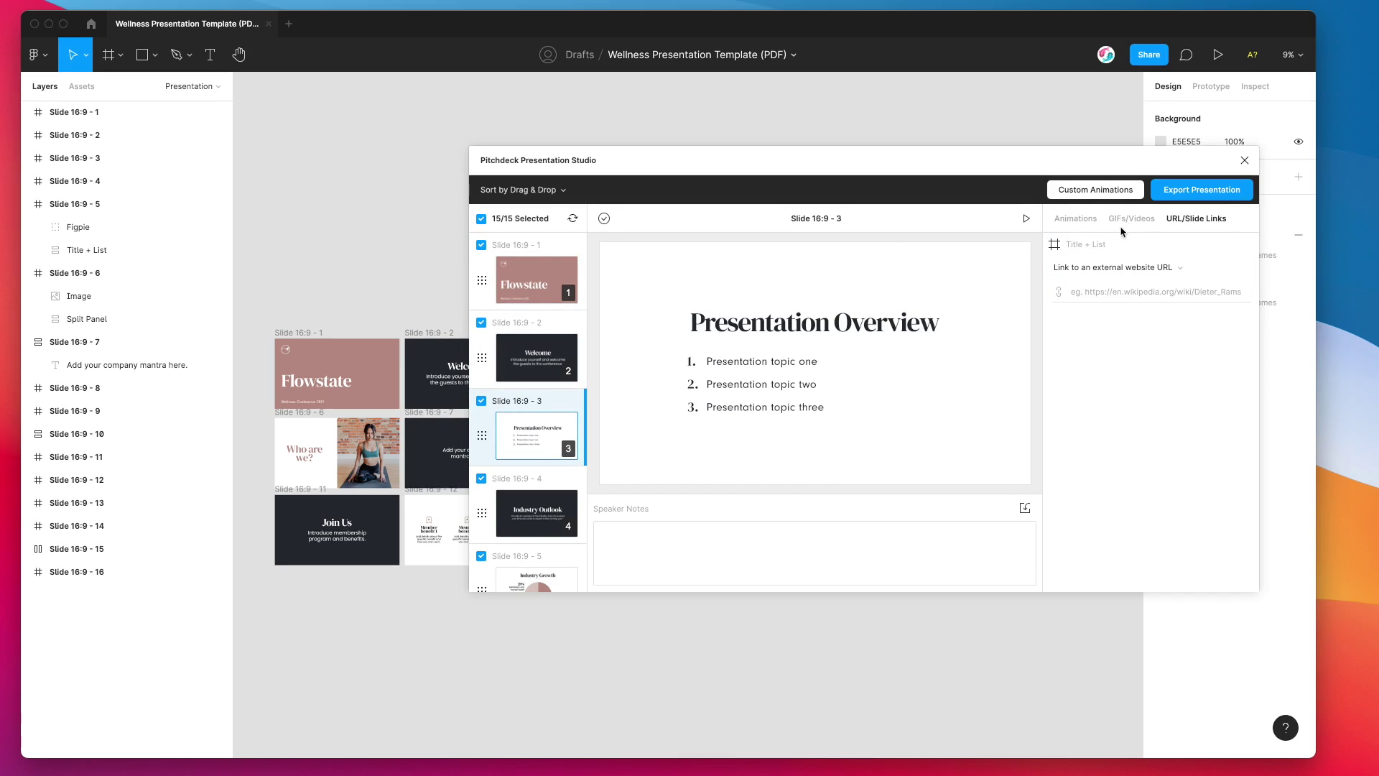
- Link the Welcome slide's (Slide 16:9 - 2) title and paragraph to Slide 3
left_click(536, 372)
left_click(1128, 270)
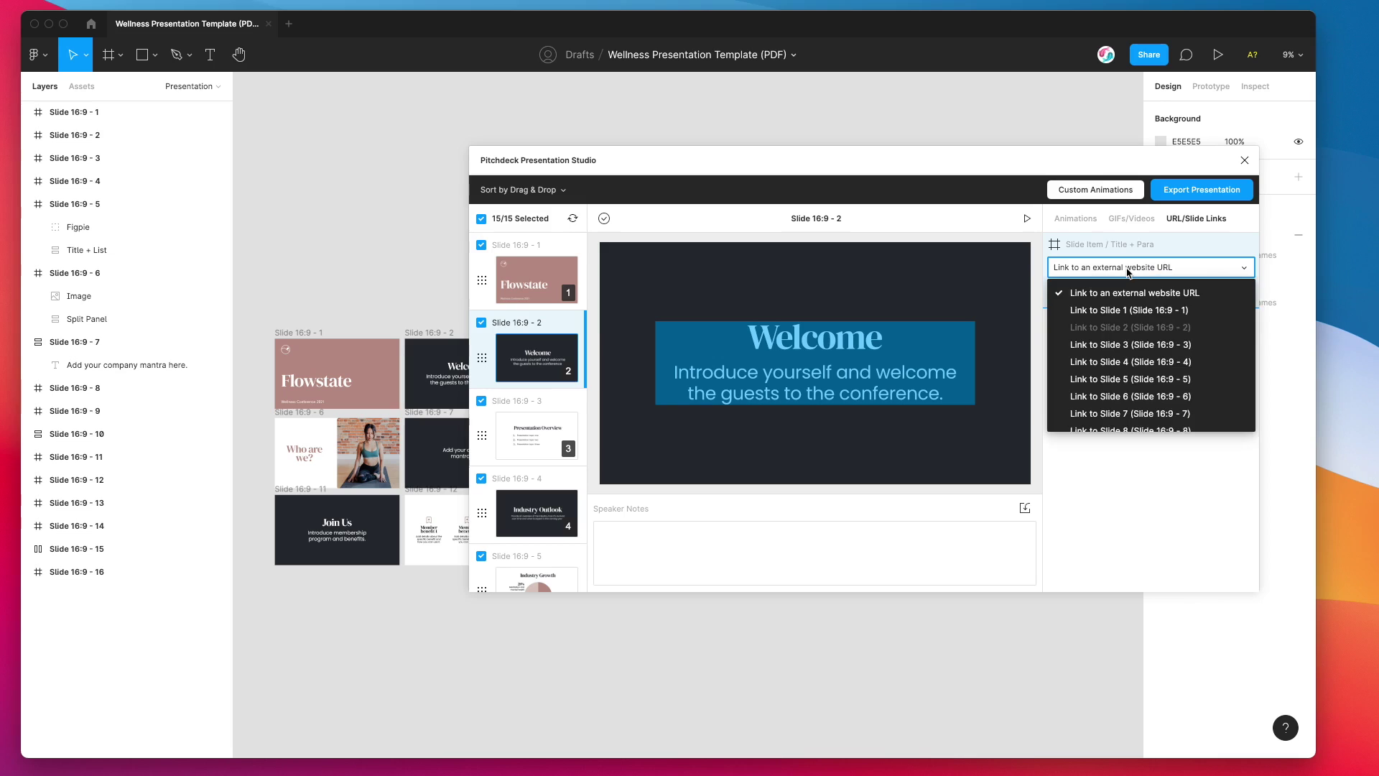
left_click(1099, 349)
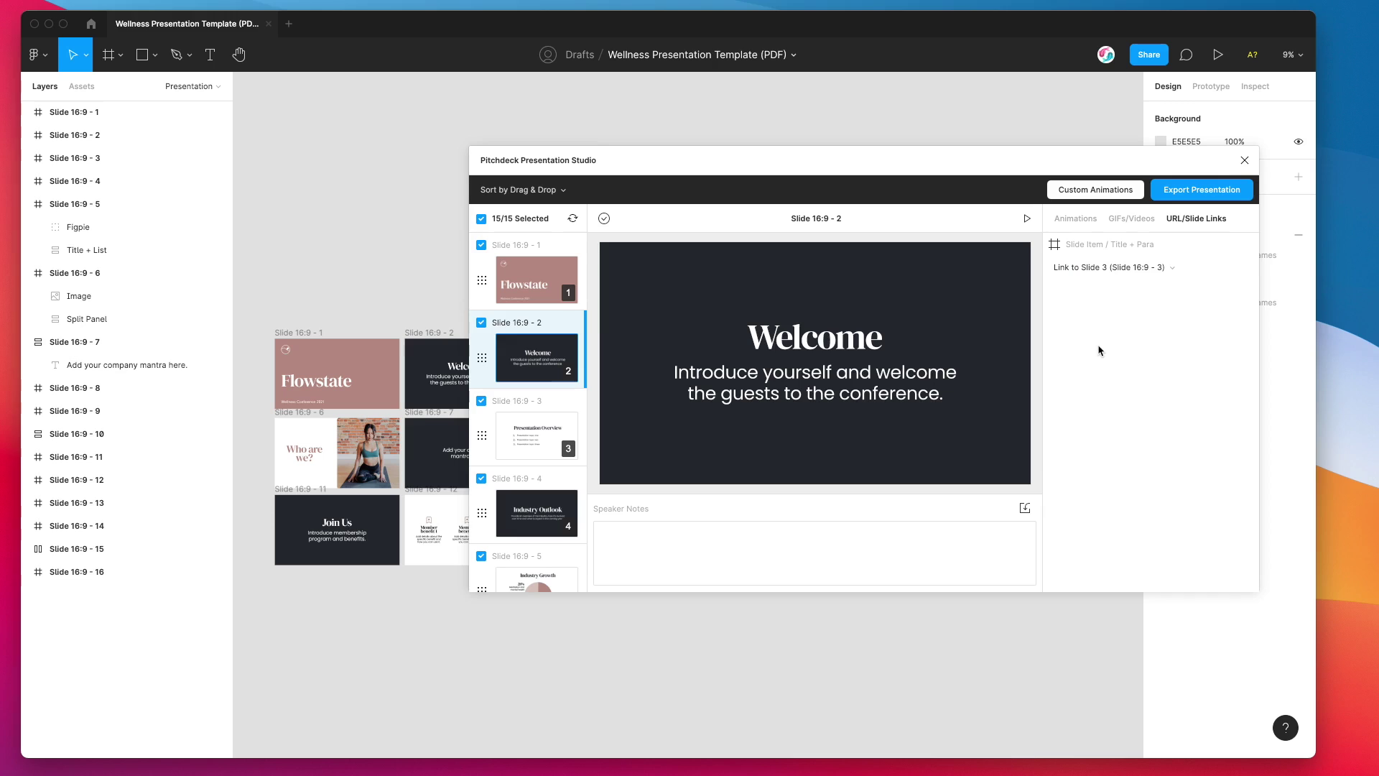
scroll(537, 391, "down", 3)
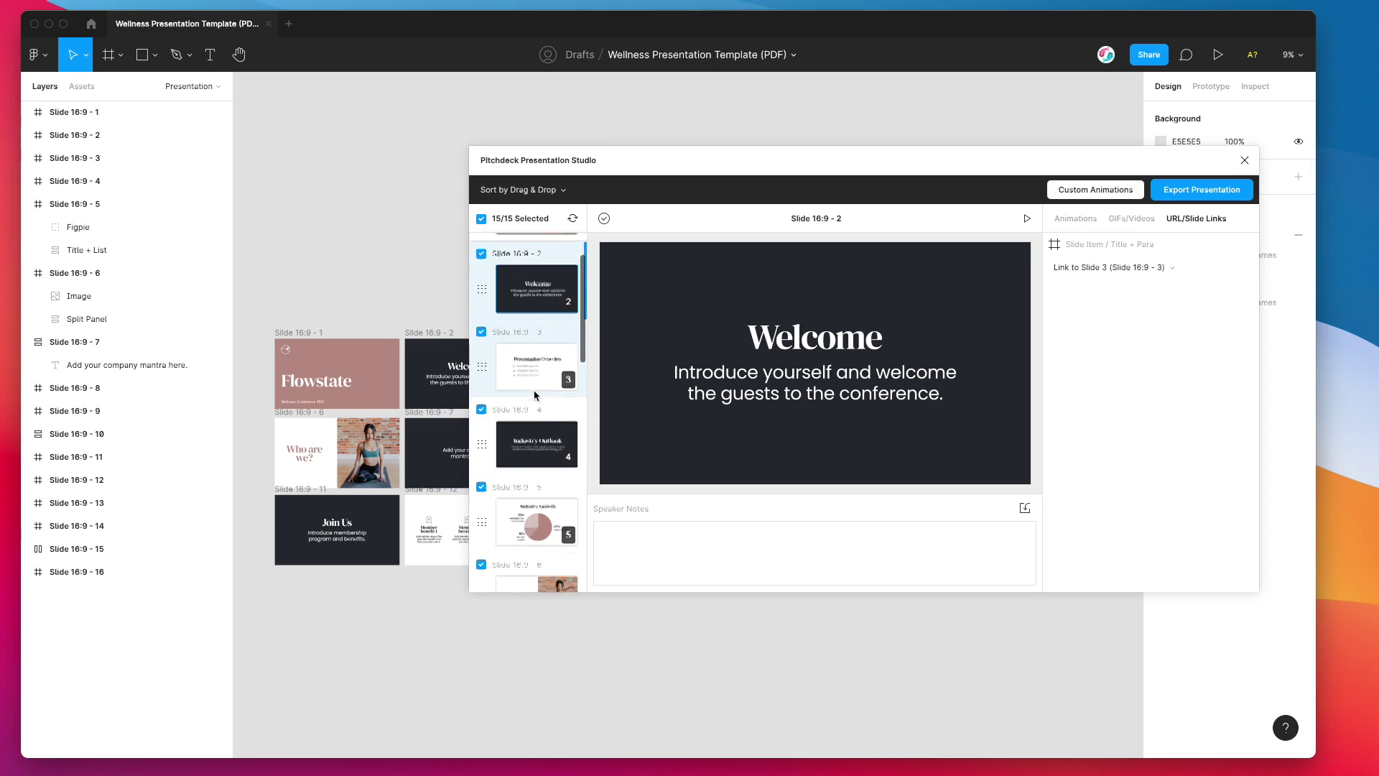
scroll(536, 394, "down", 2)
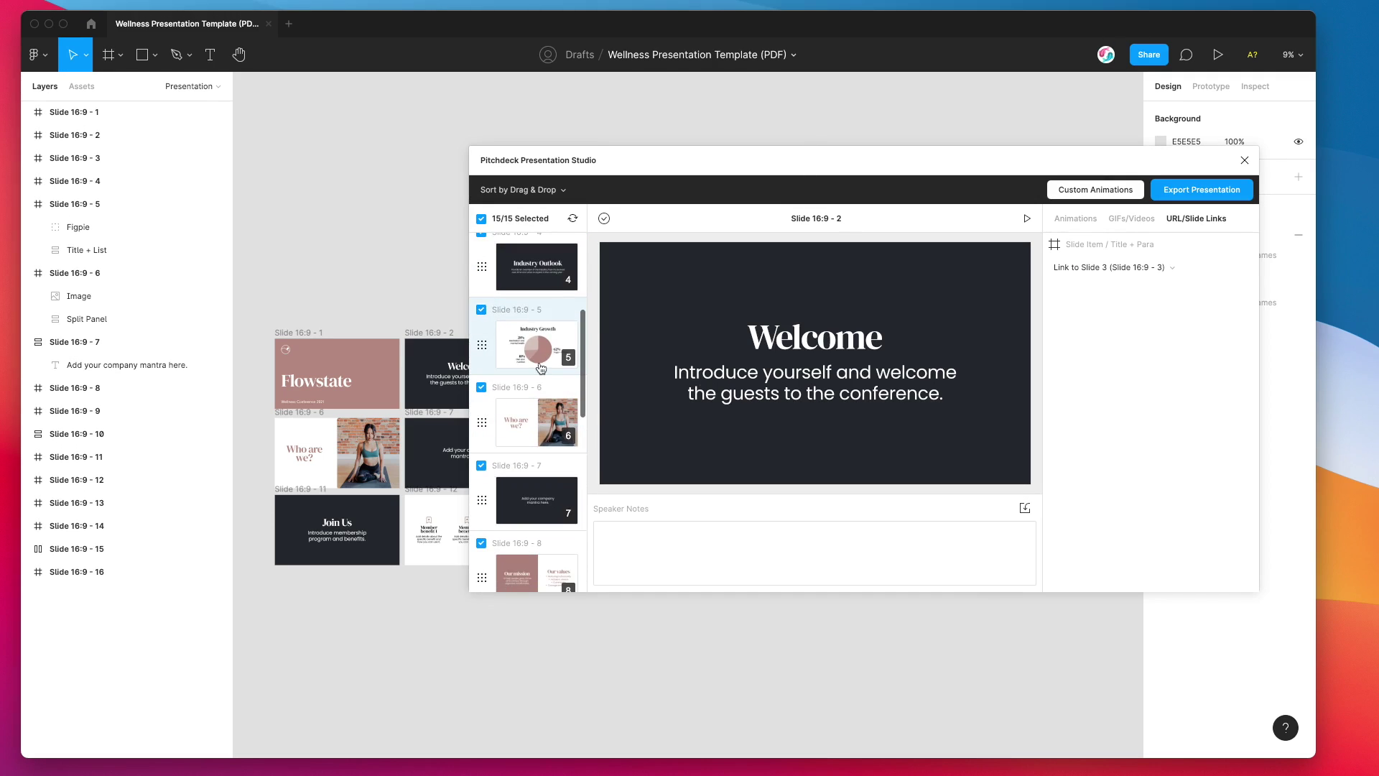
scroll(539, 370, "down", 2)
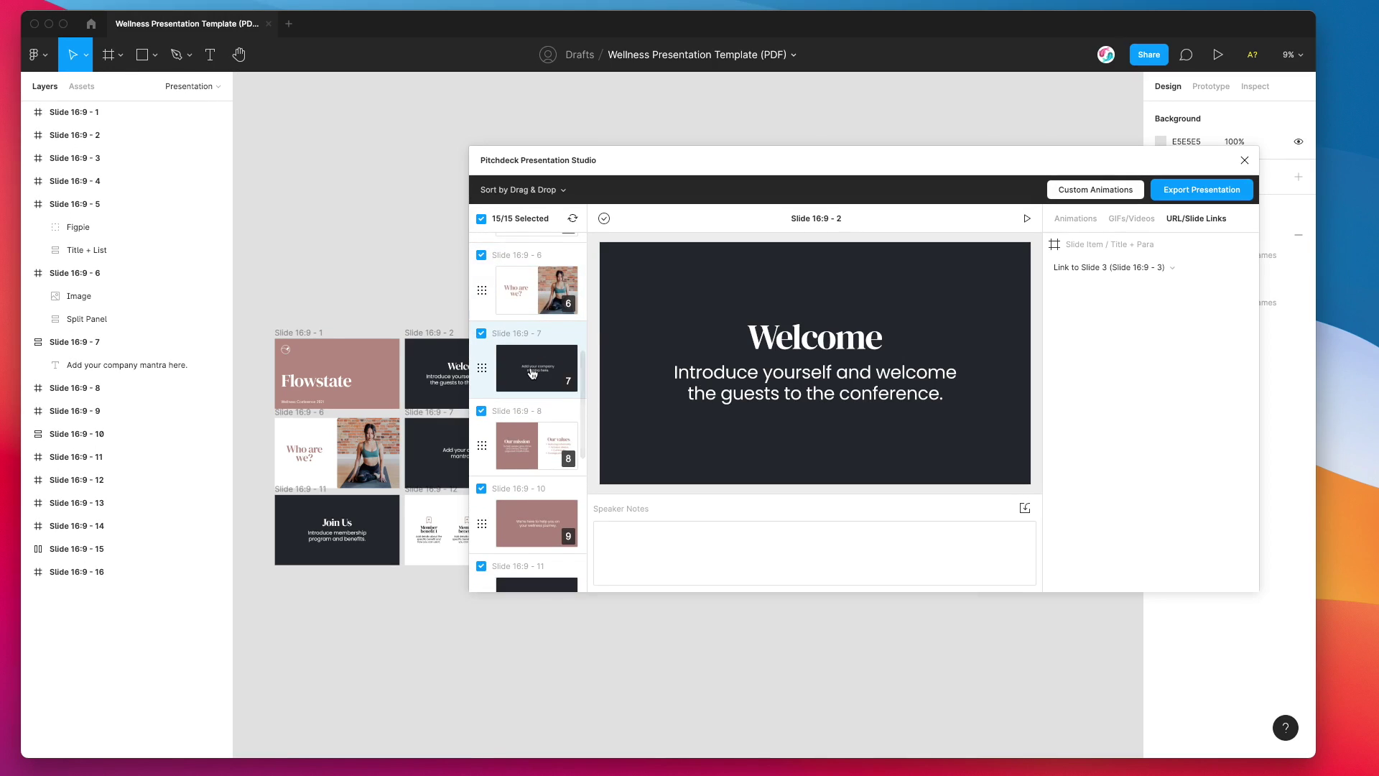
scroll(532, 372, "down", 3)
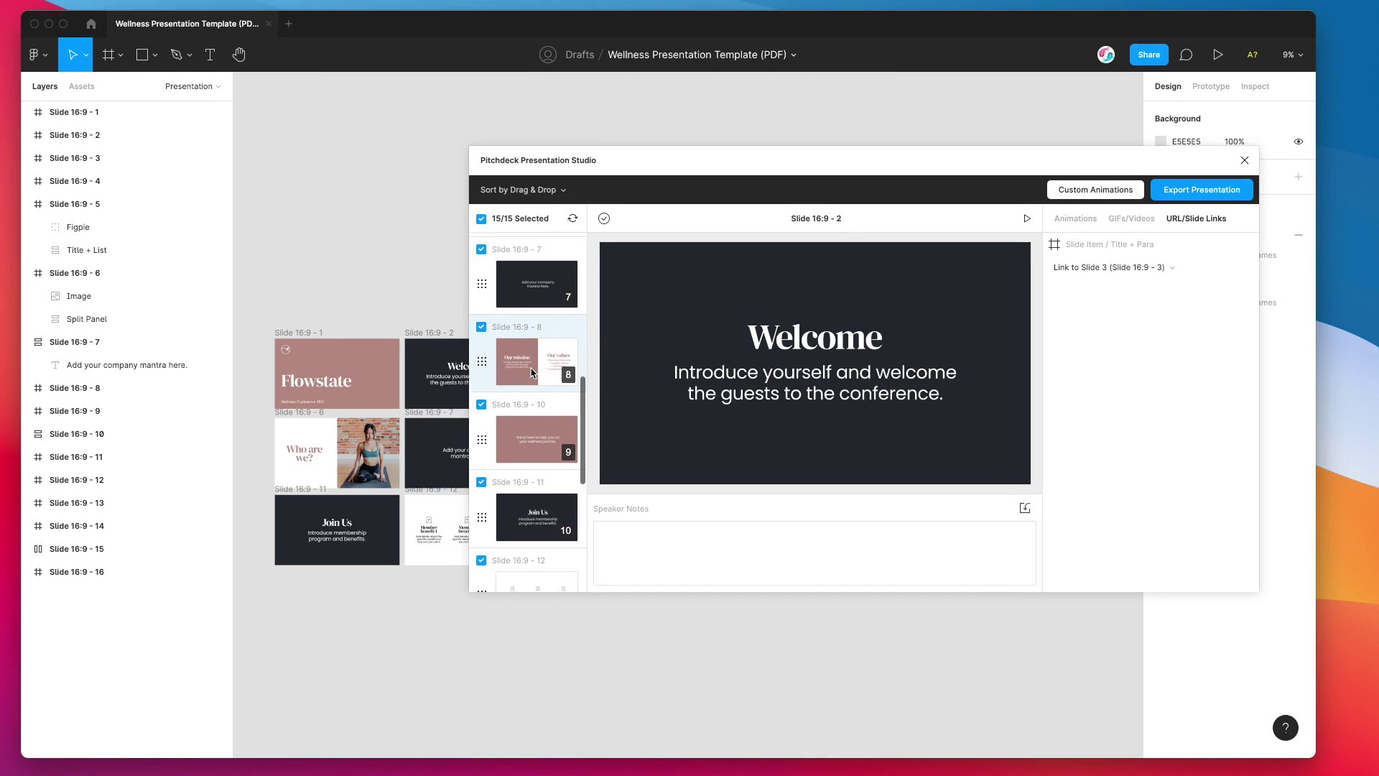
- Link the Flowstate App slide's device image to Slide 13 (Slide 16:9 - 14)
scroll(533, 372, "down", 3)
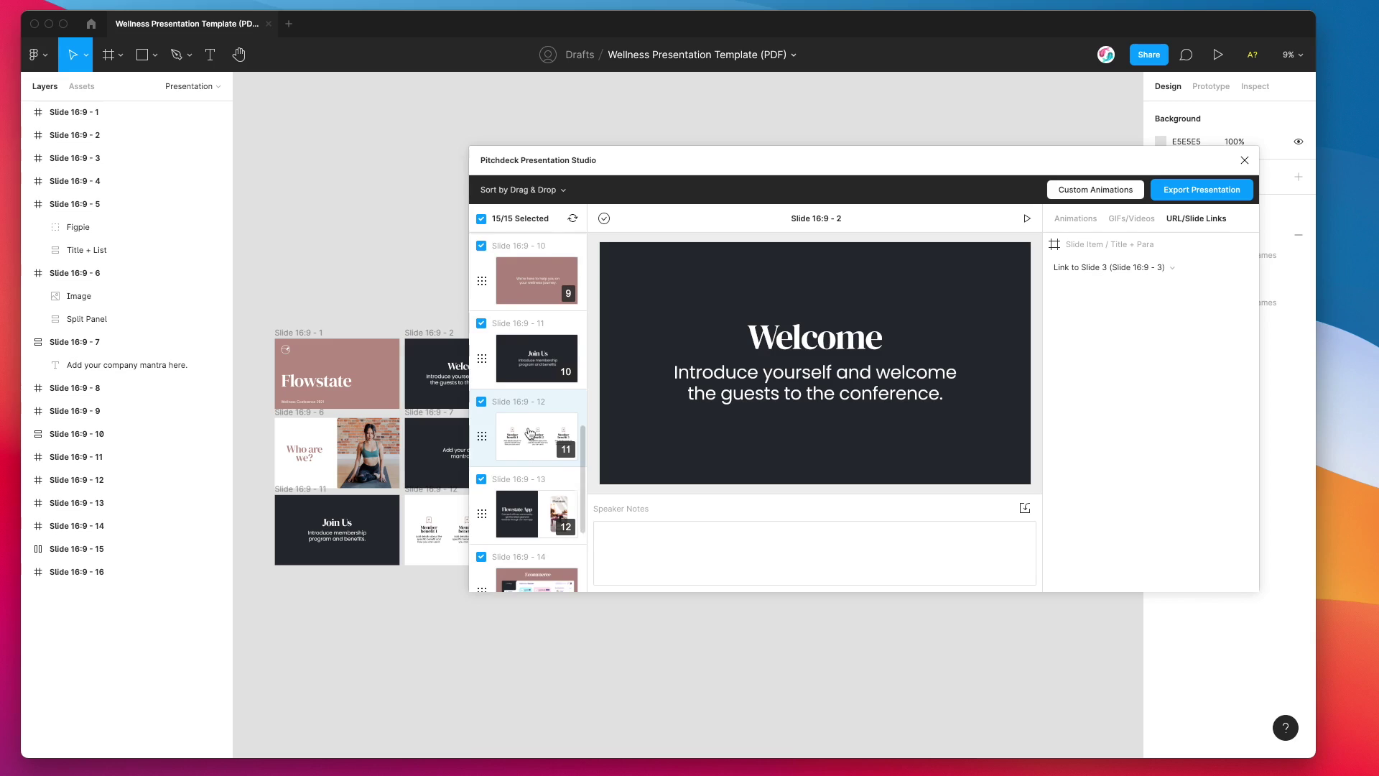
left_click(529, 478)
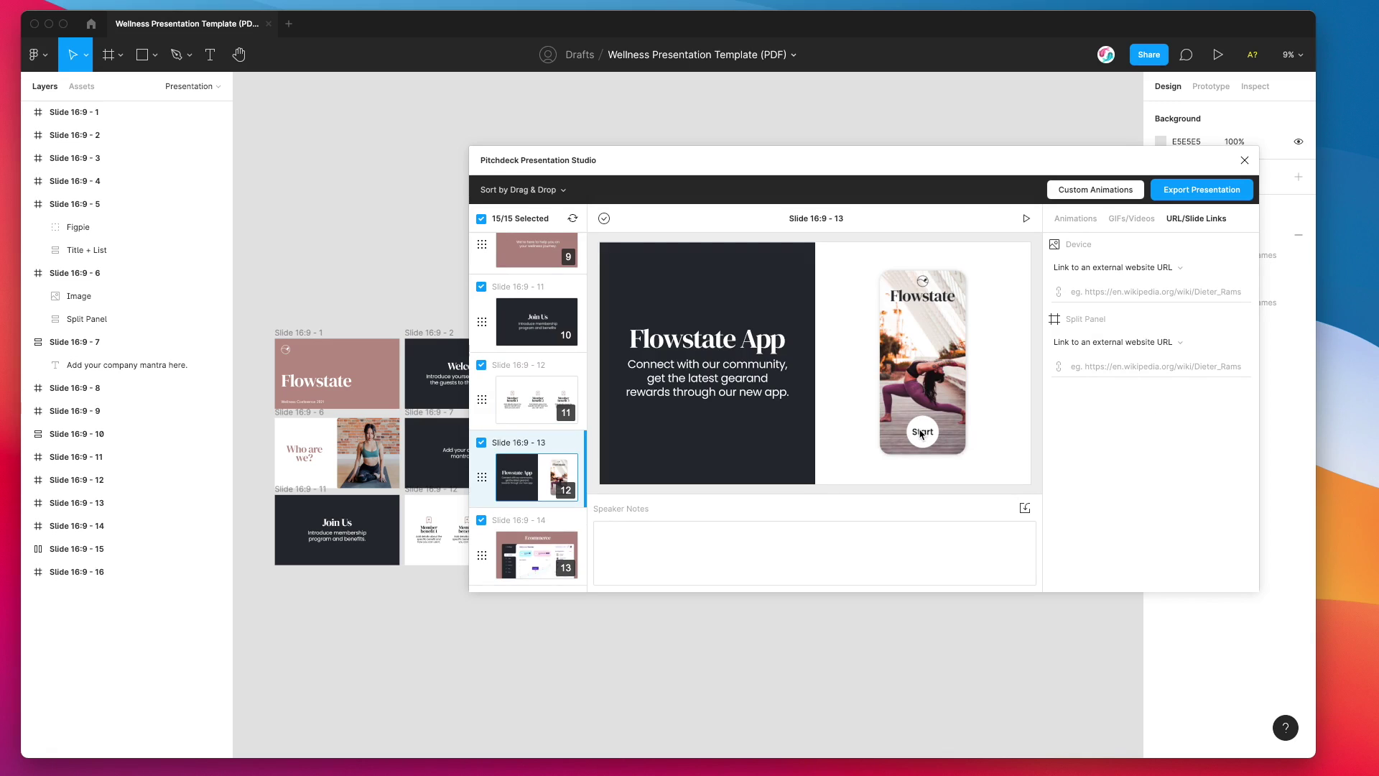
left_click(1102, 266)
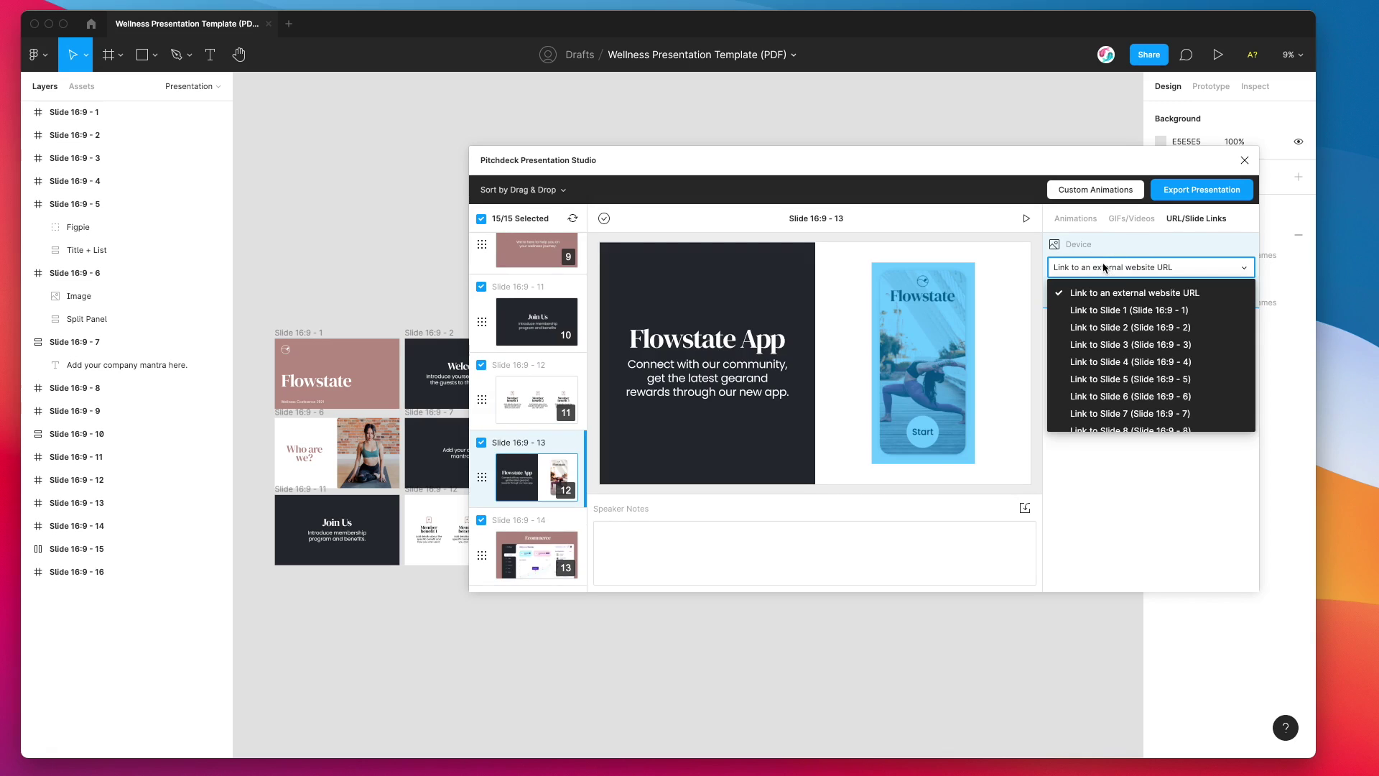
scroll(1106, 338, "down", 5)
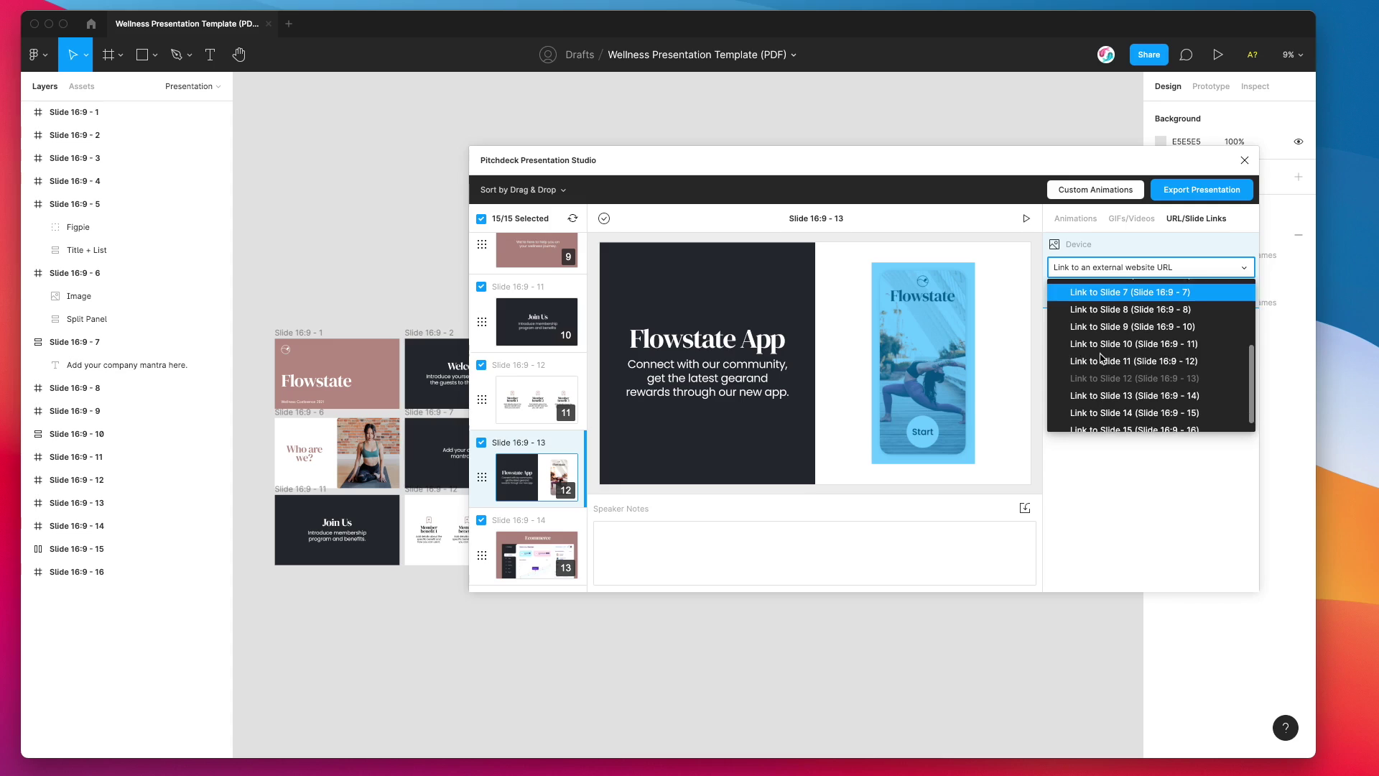
scroll(1103, 357, "down", 1)
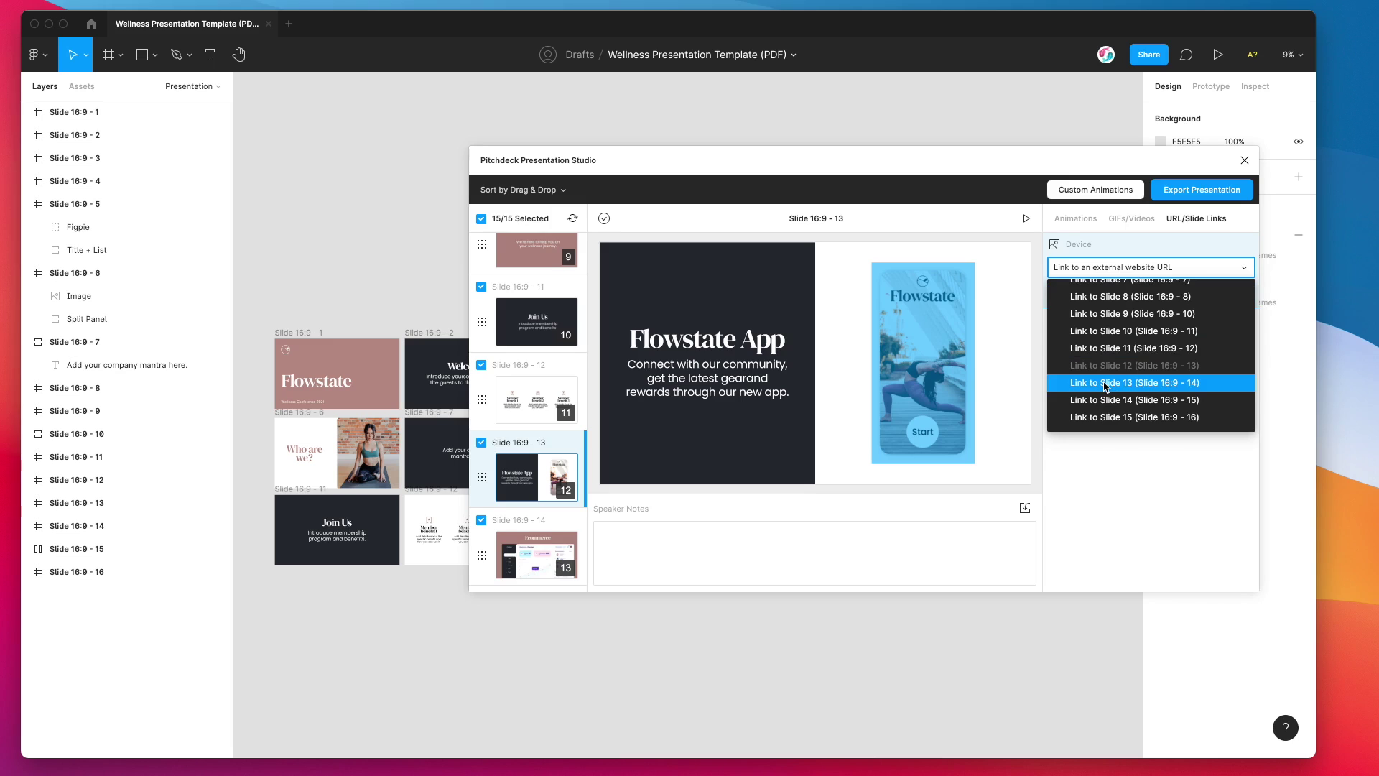
left_click(1105, 383)
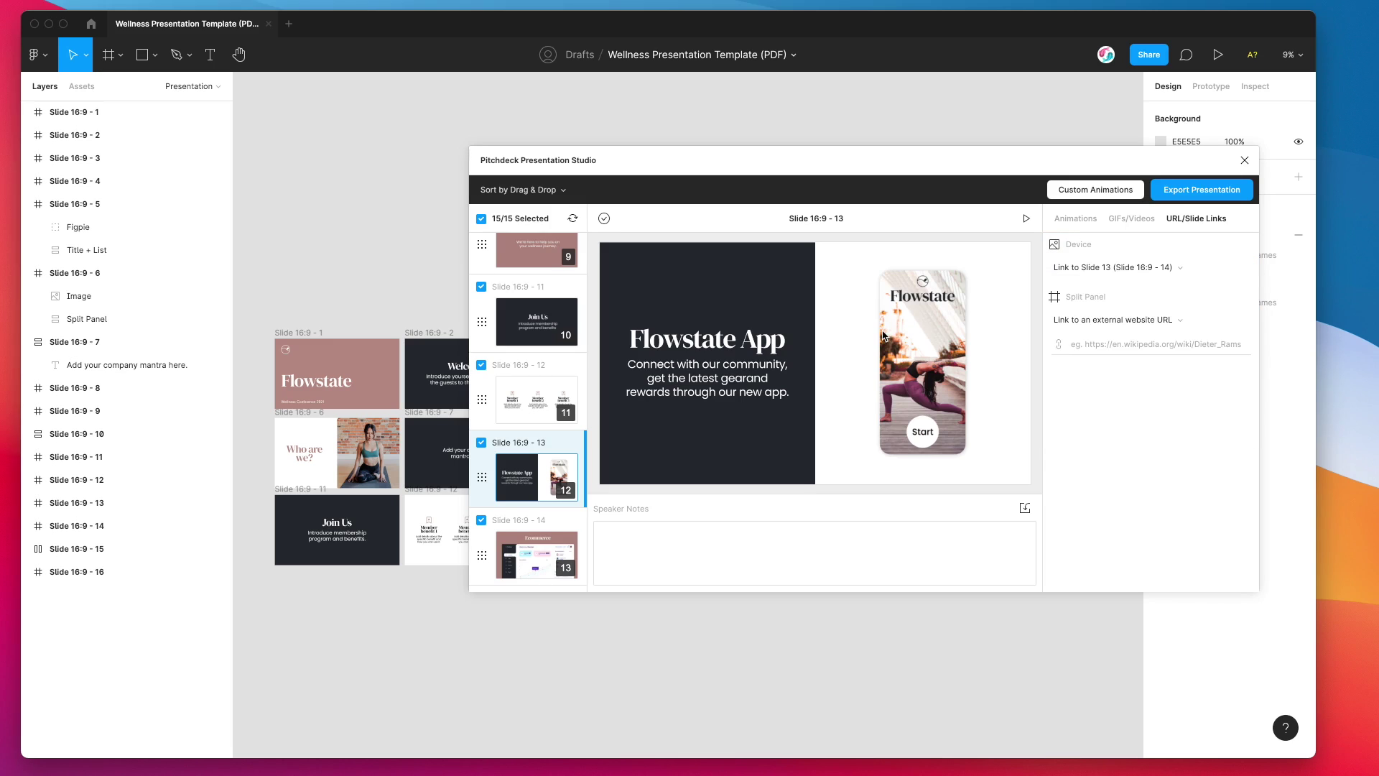
- Reselect the Flowstate title and Welcome slides and bring up Pitchdeck's export options
scroll(531, 406, "up", 10)
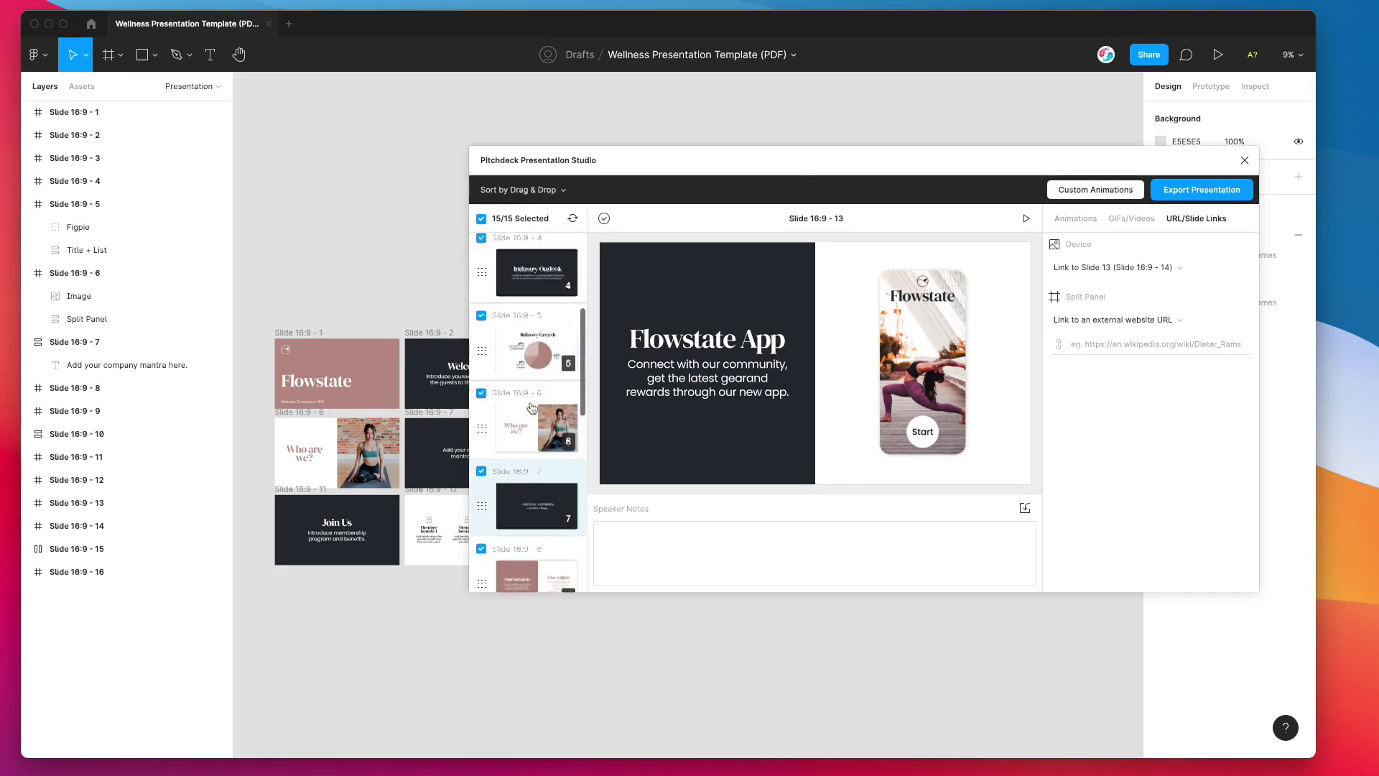
left_click(534, 291)
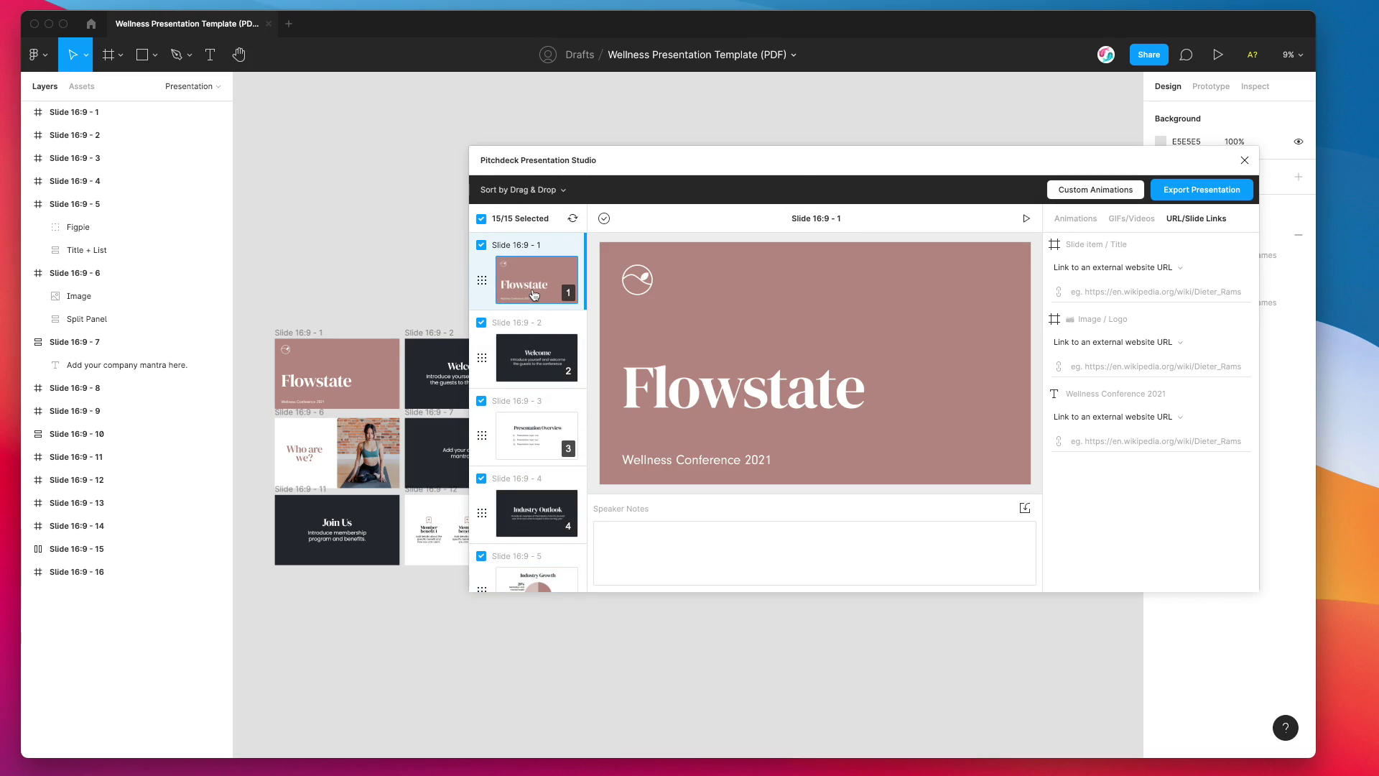
left_click(534, 352)
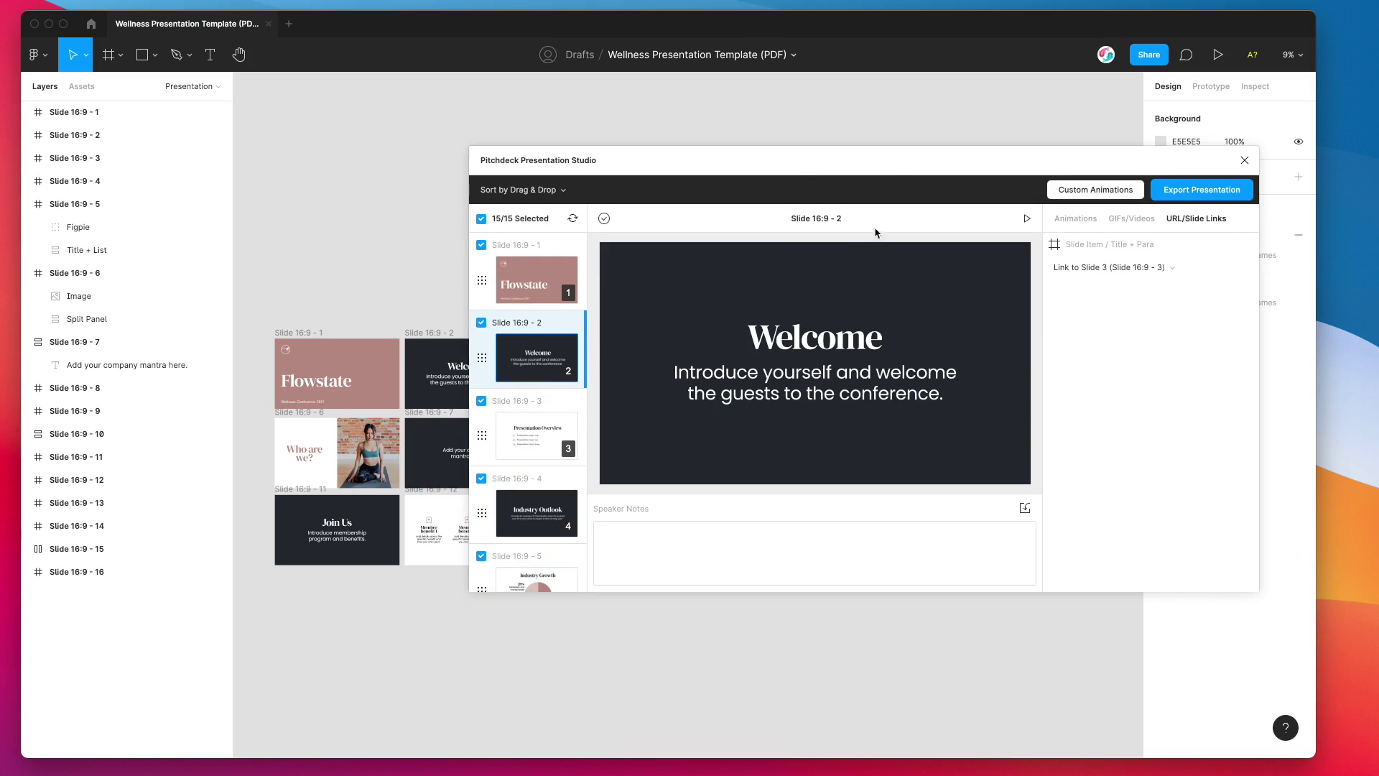
left_click(893, 166)
scroll(538, 369, "down", 2)
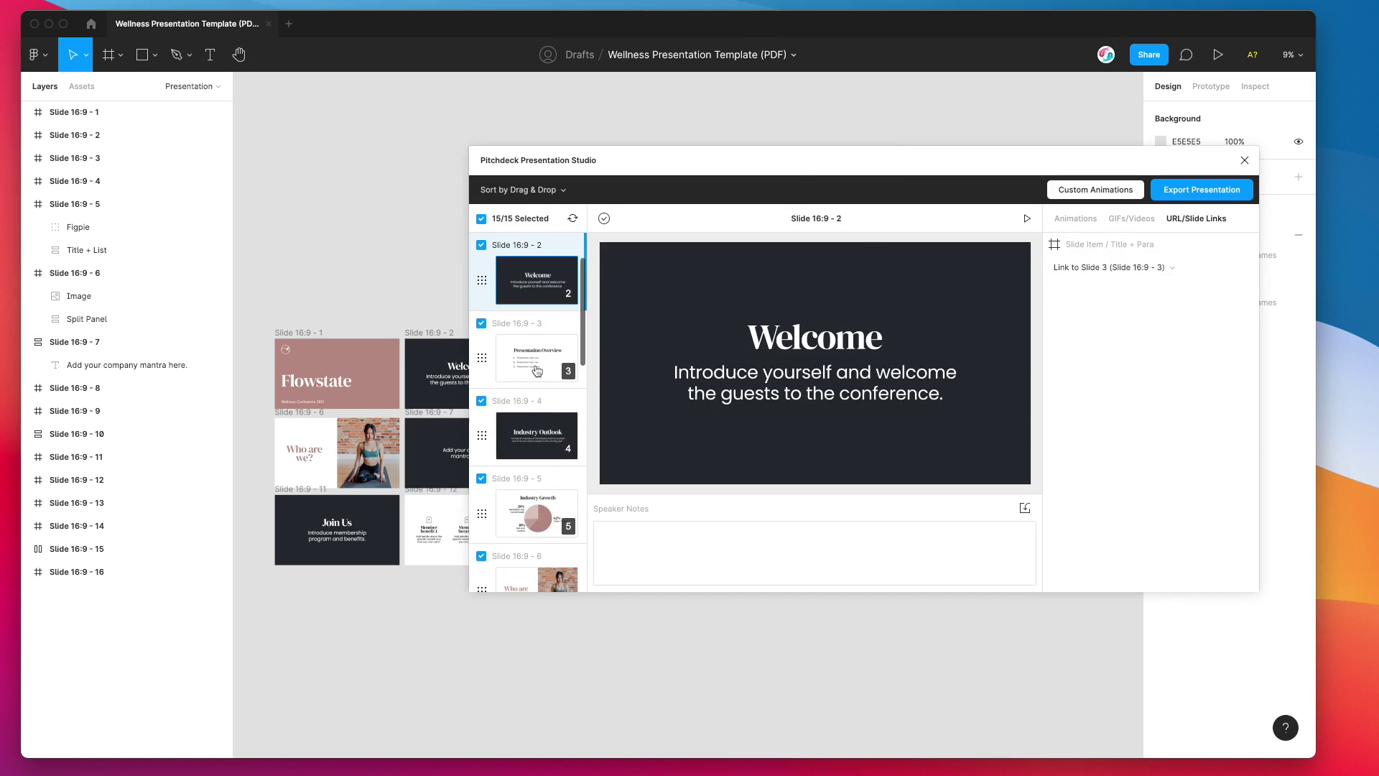
scroll(533, 330, "up", 2)
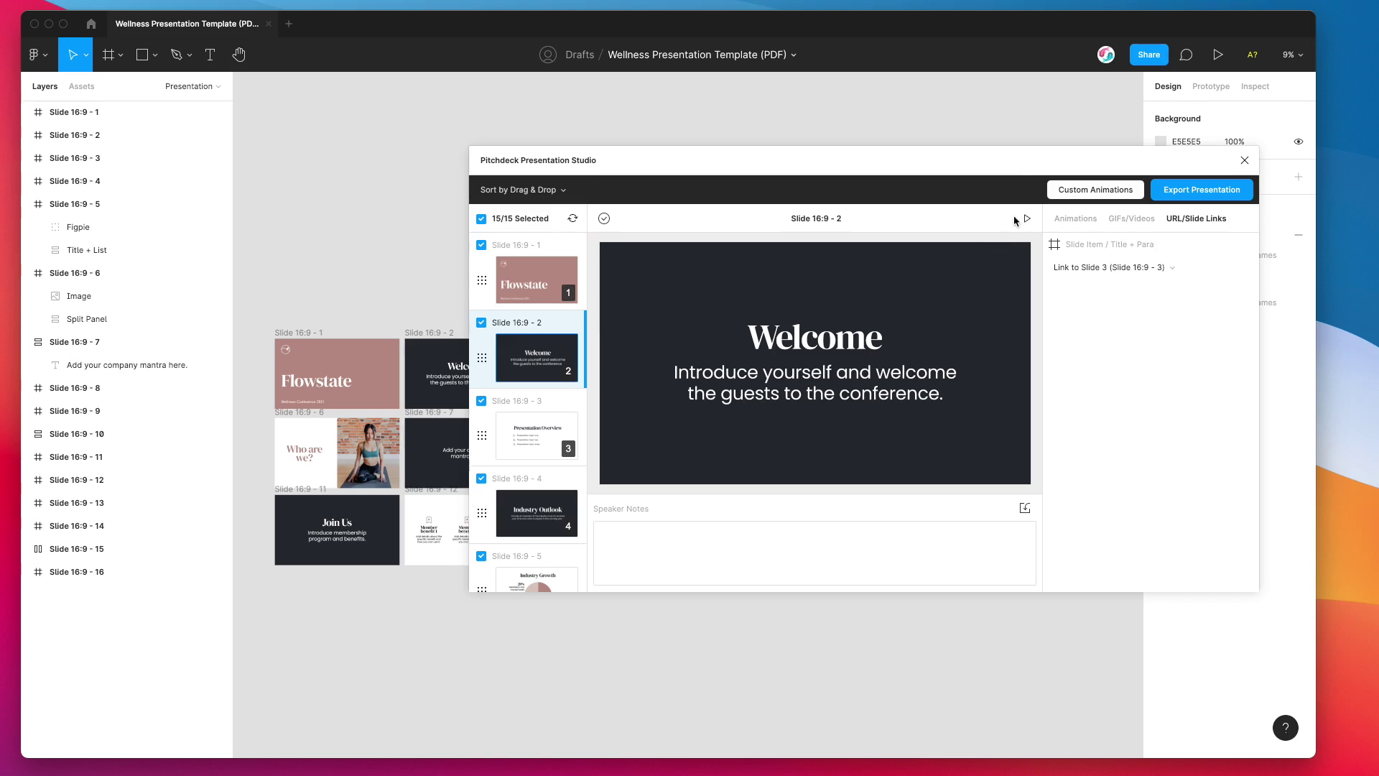
left_click(1016, 163)
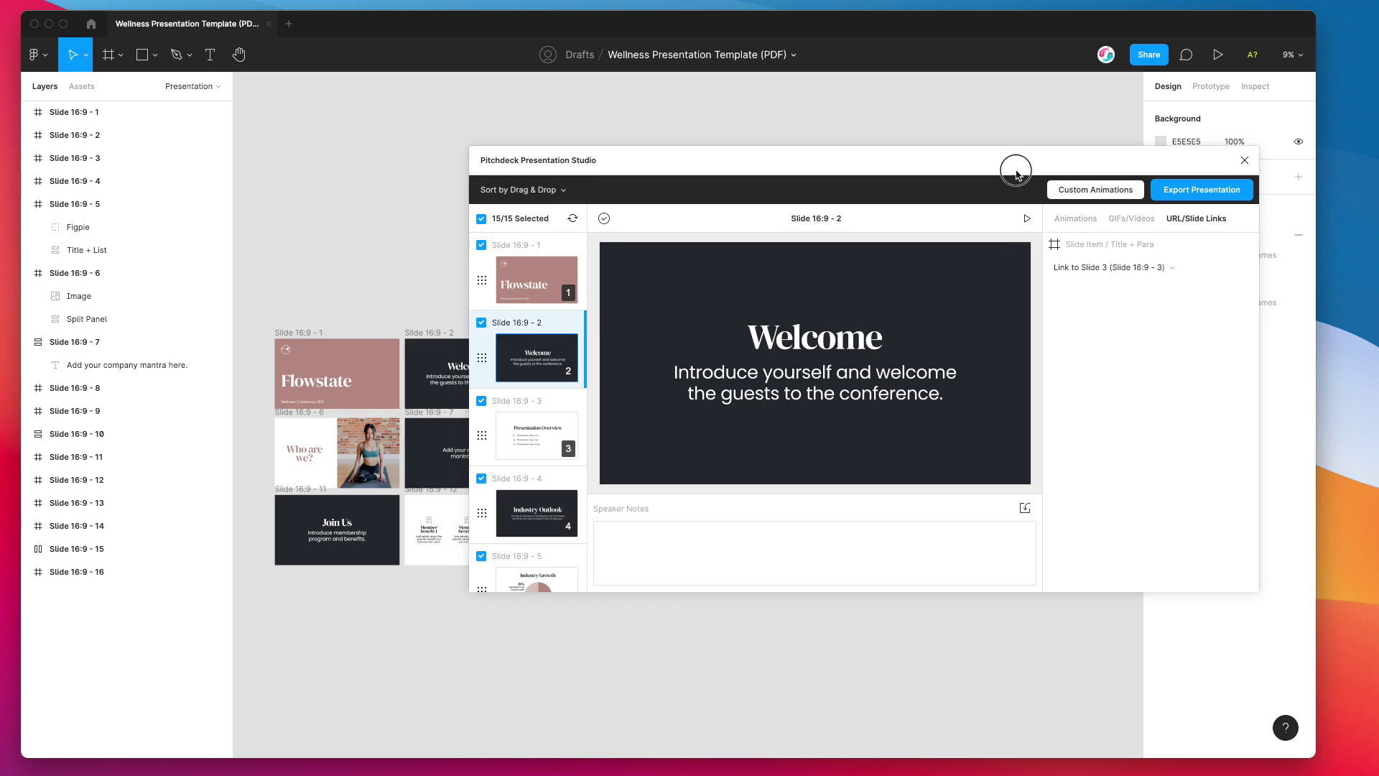
- Export all slides as a PDF Deck (.pdf file) at 150dpi PDF quality
left_click(1195, 191)
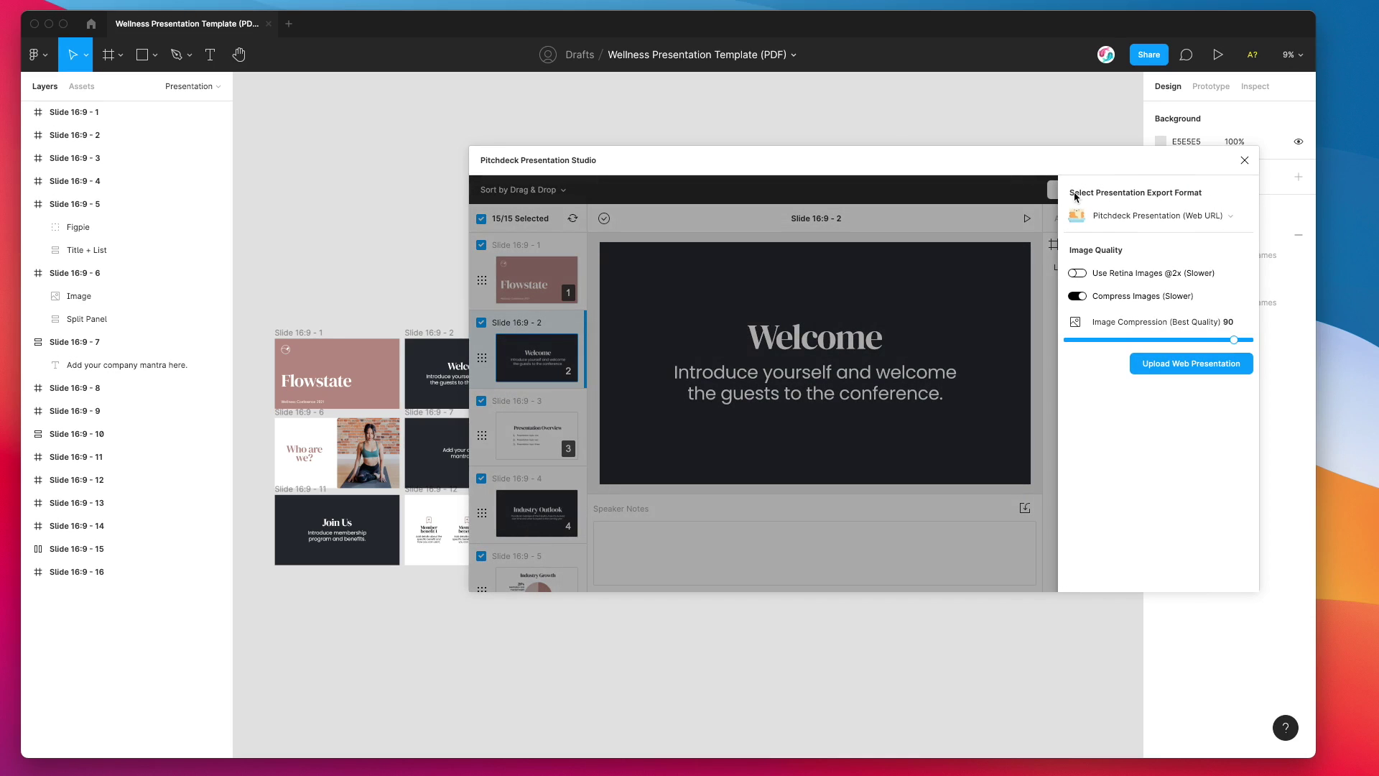
left_click(1126, 218)
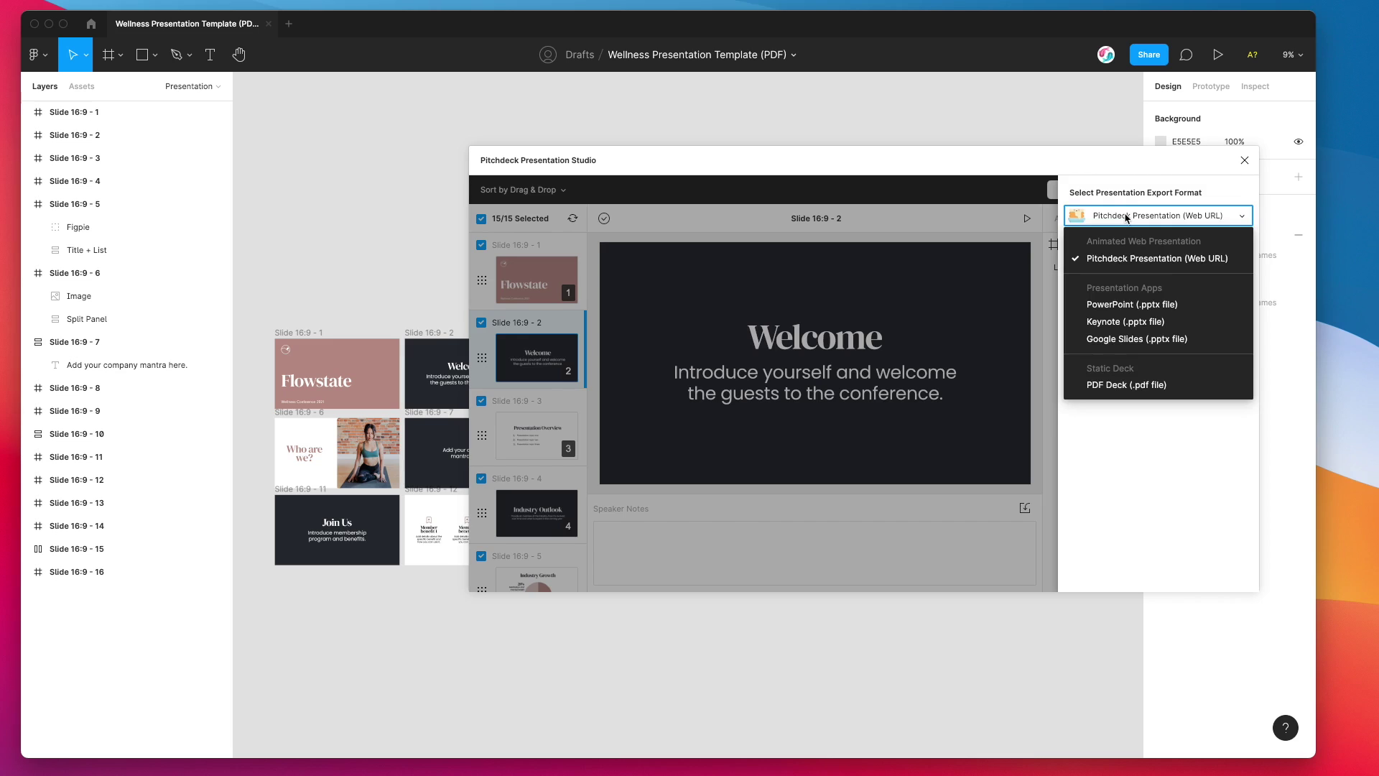
left_click(1105, 392)
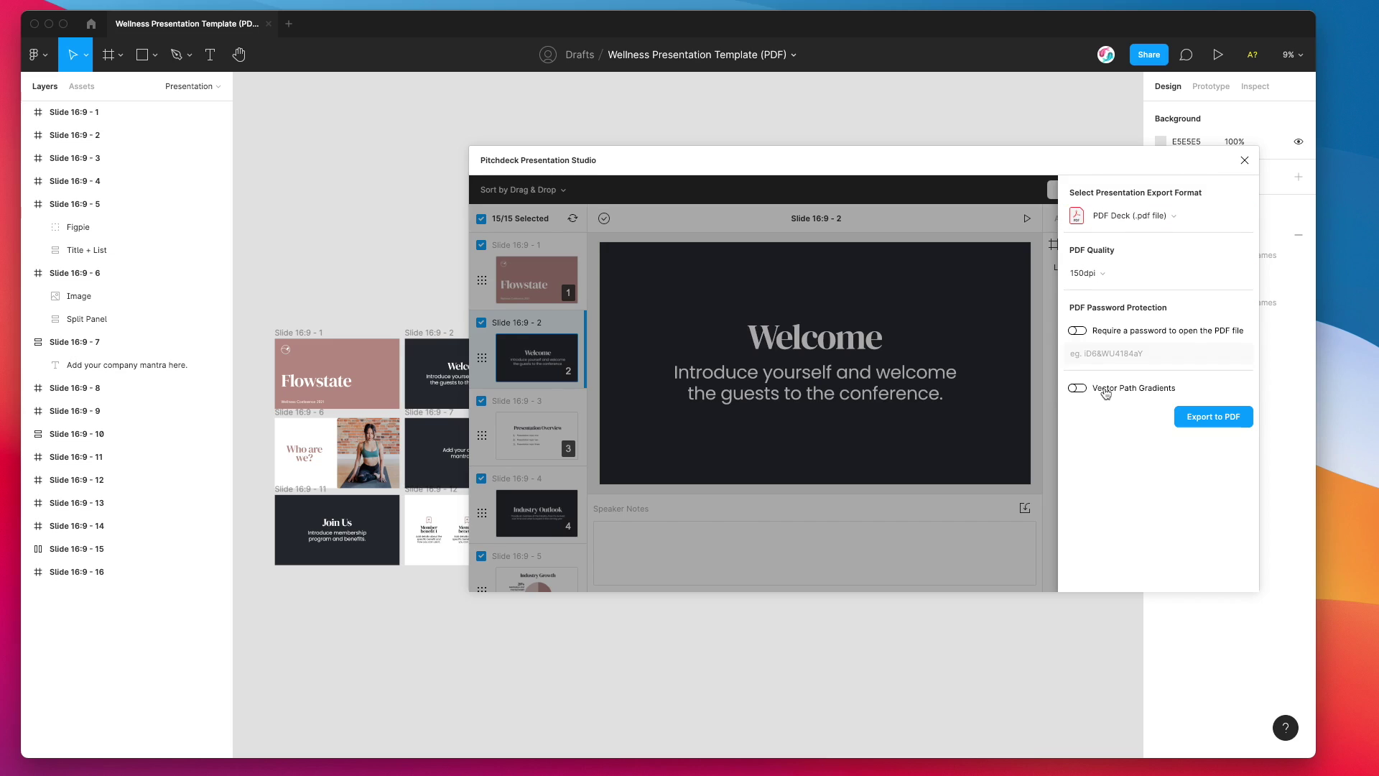
left_click(1085, 274)
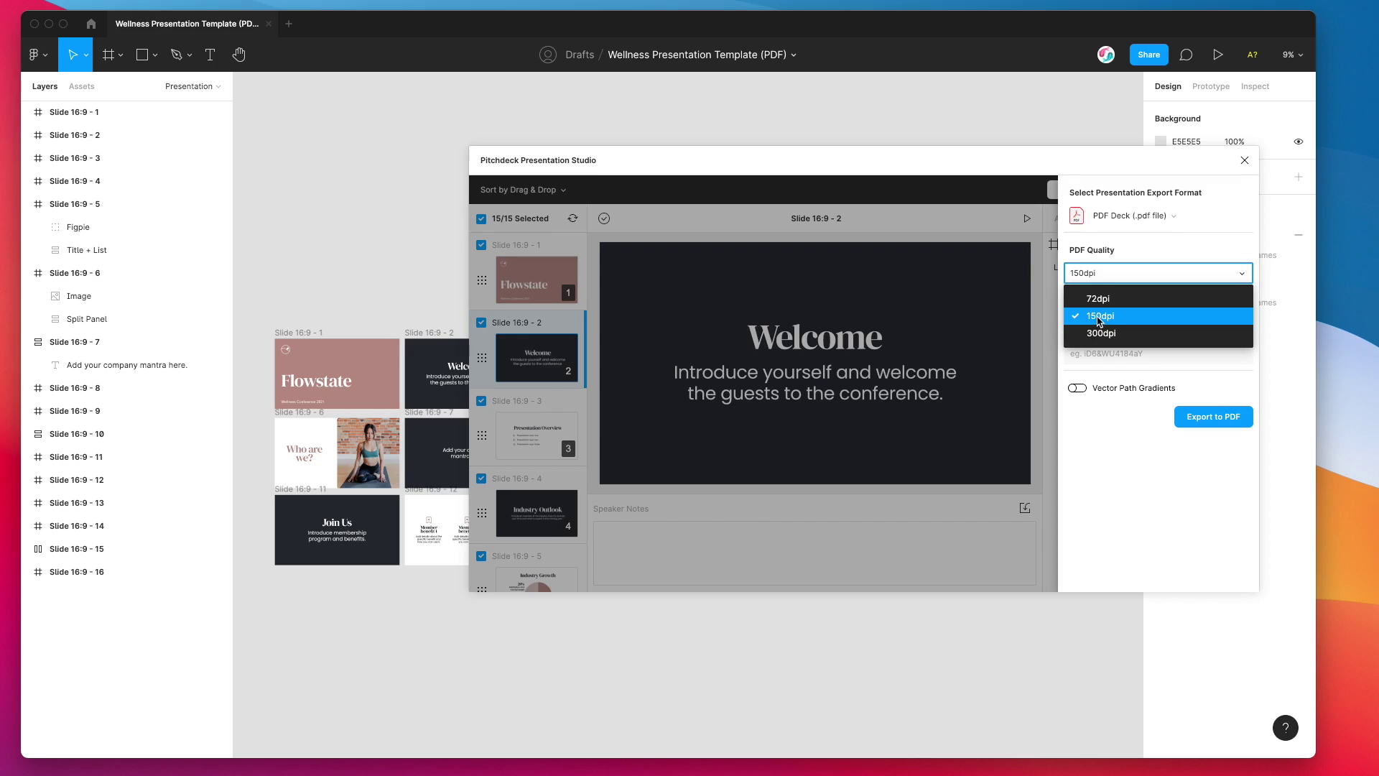
left_click(1097, 317)
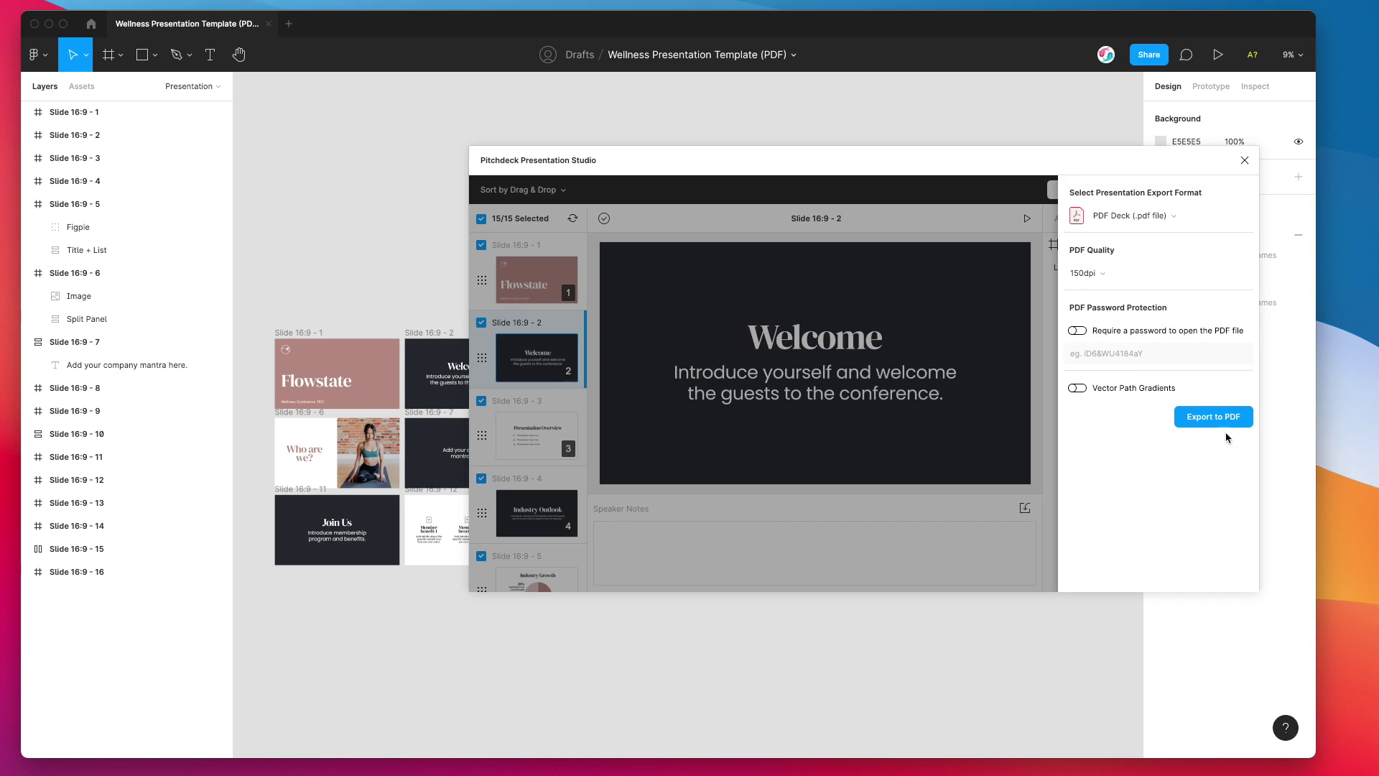
left_click(1210, 415)
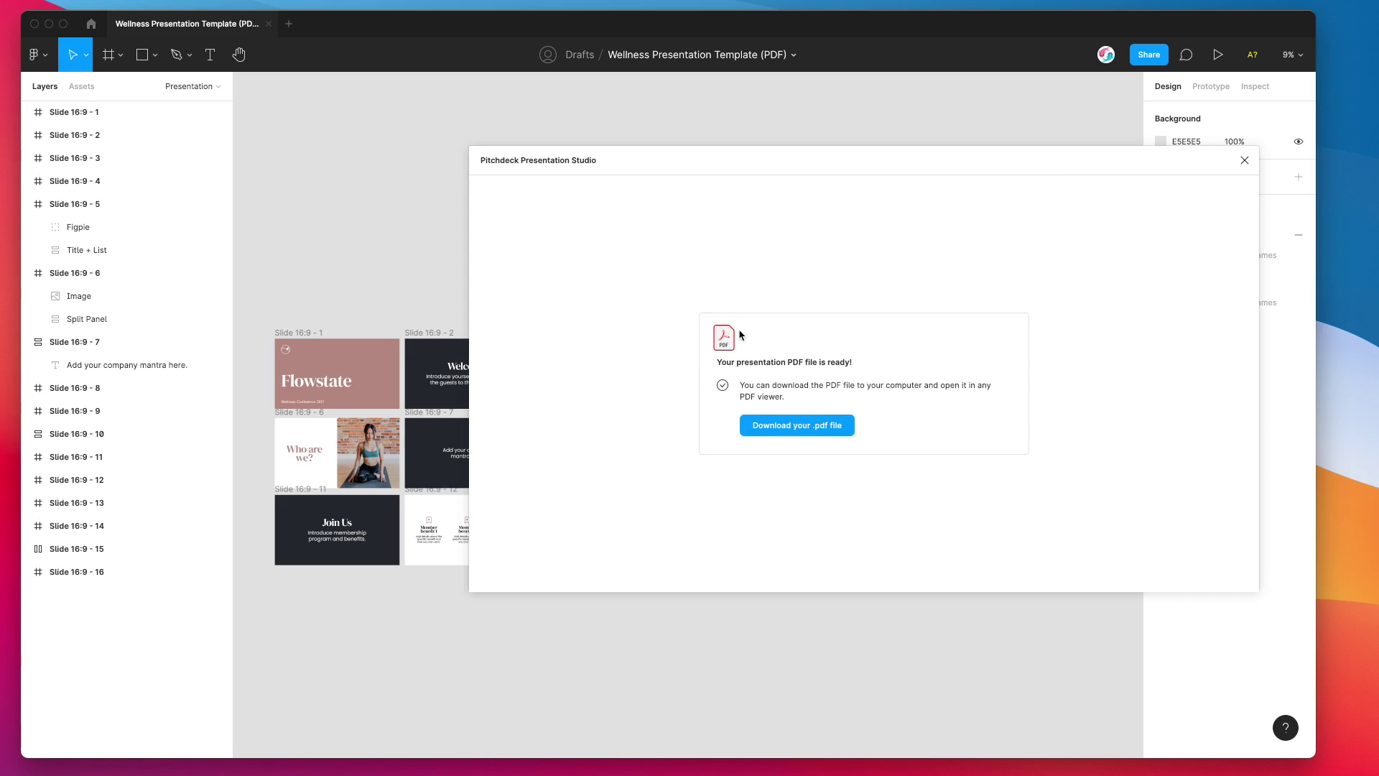
- Download the exported PDF, save it to the Desktop, and open it from there
left_click(774, 428)
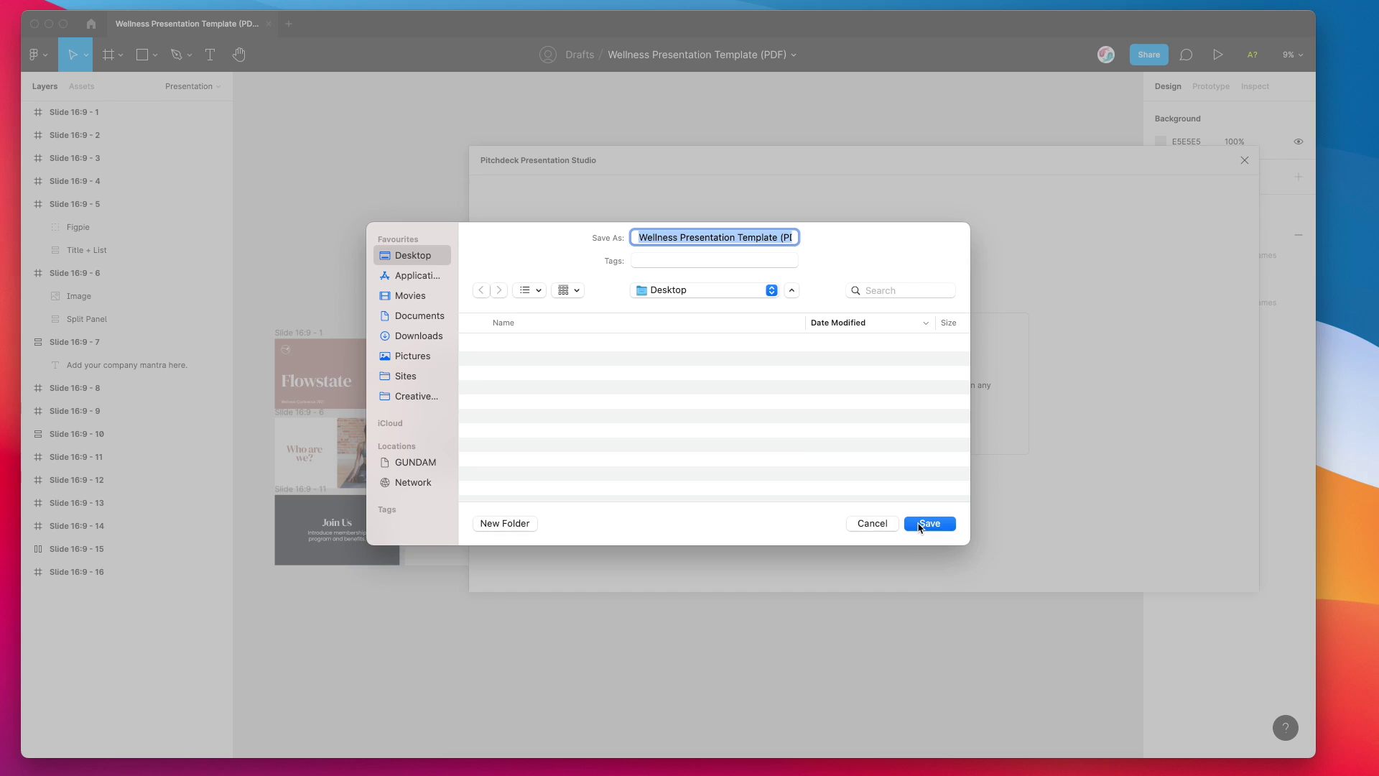
left_click(924, 527)
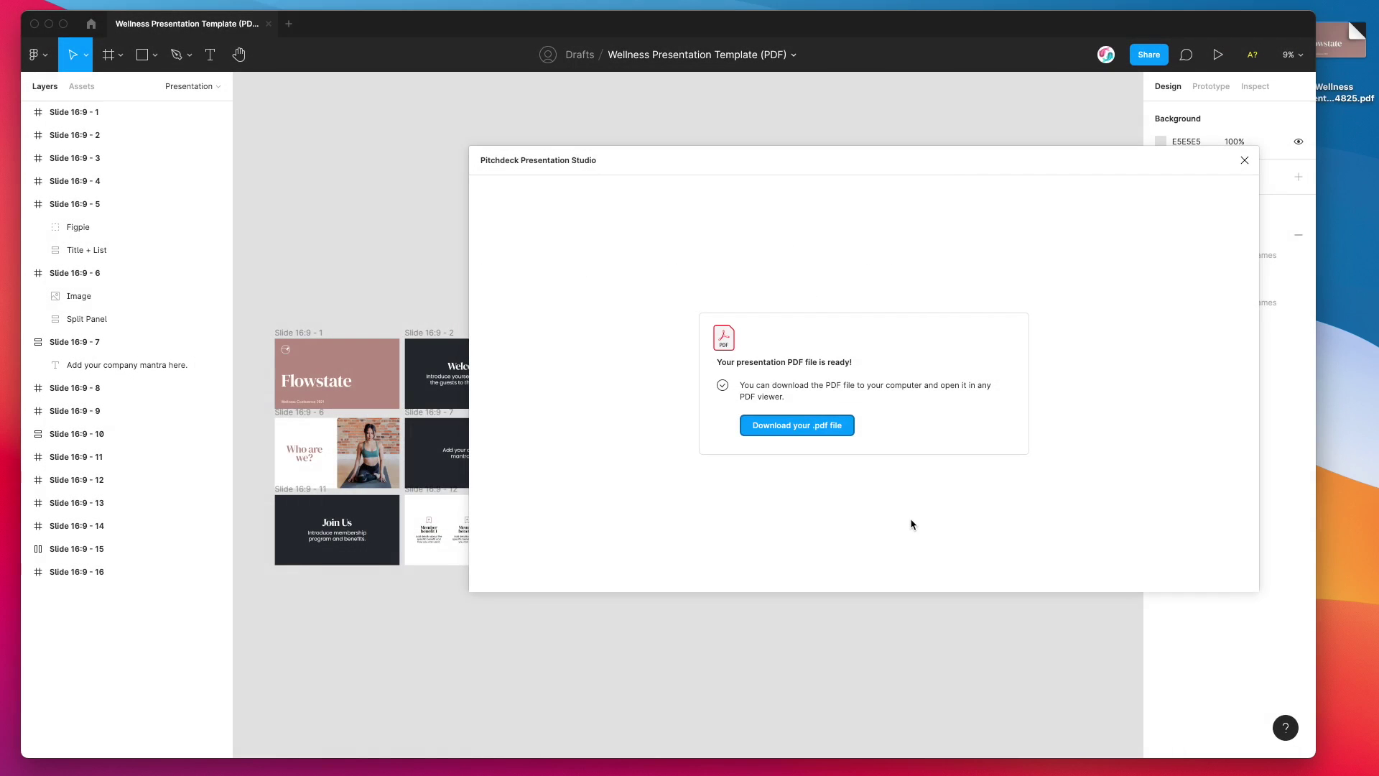
left_click(1330, 45)
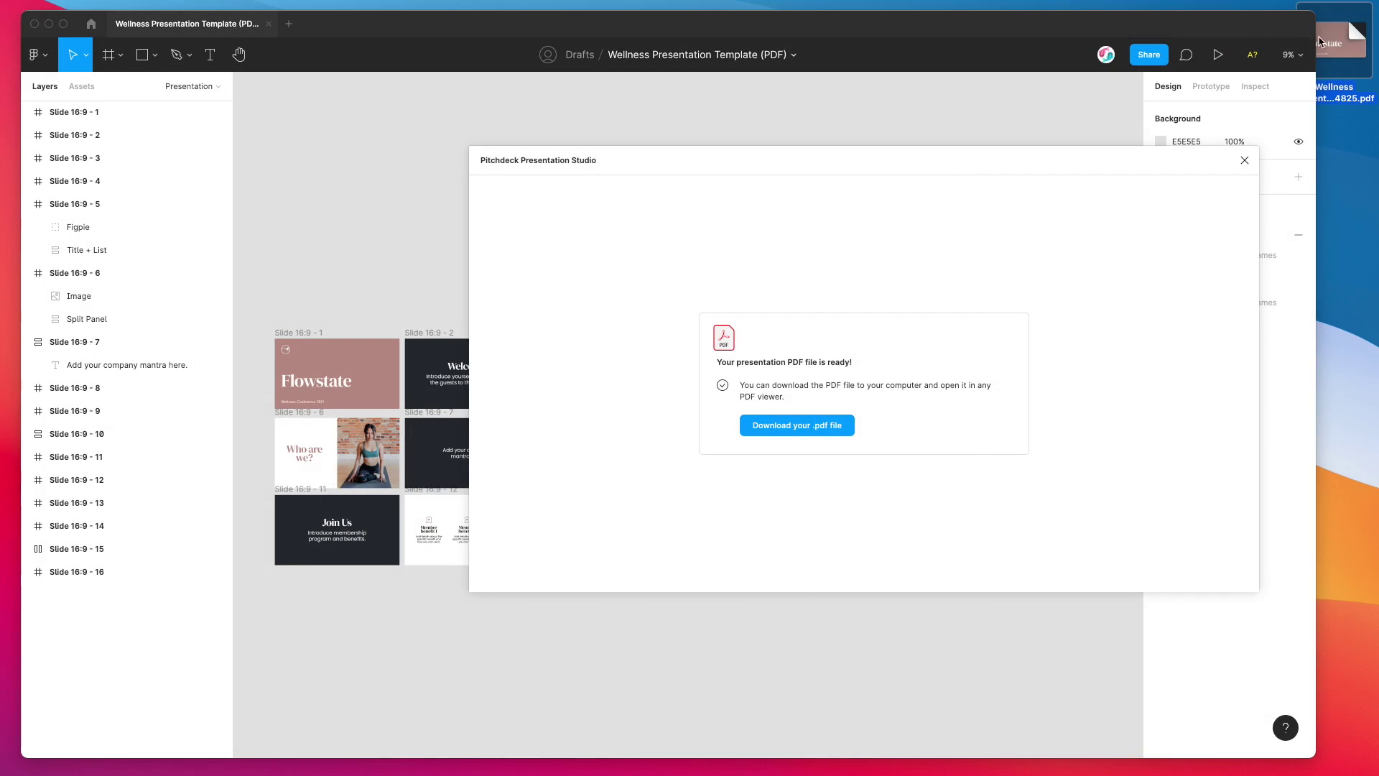
mouse_move(1329, 37)
double_click(1331, 40)
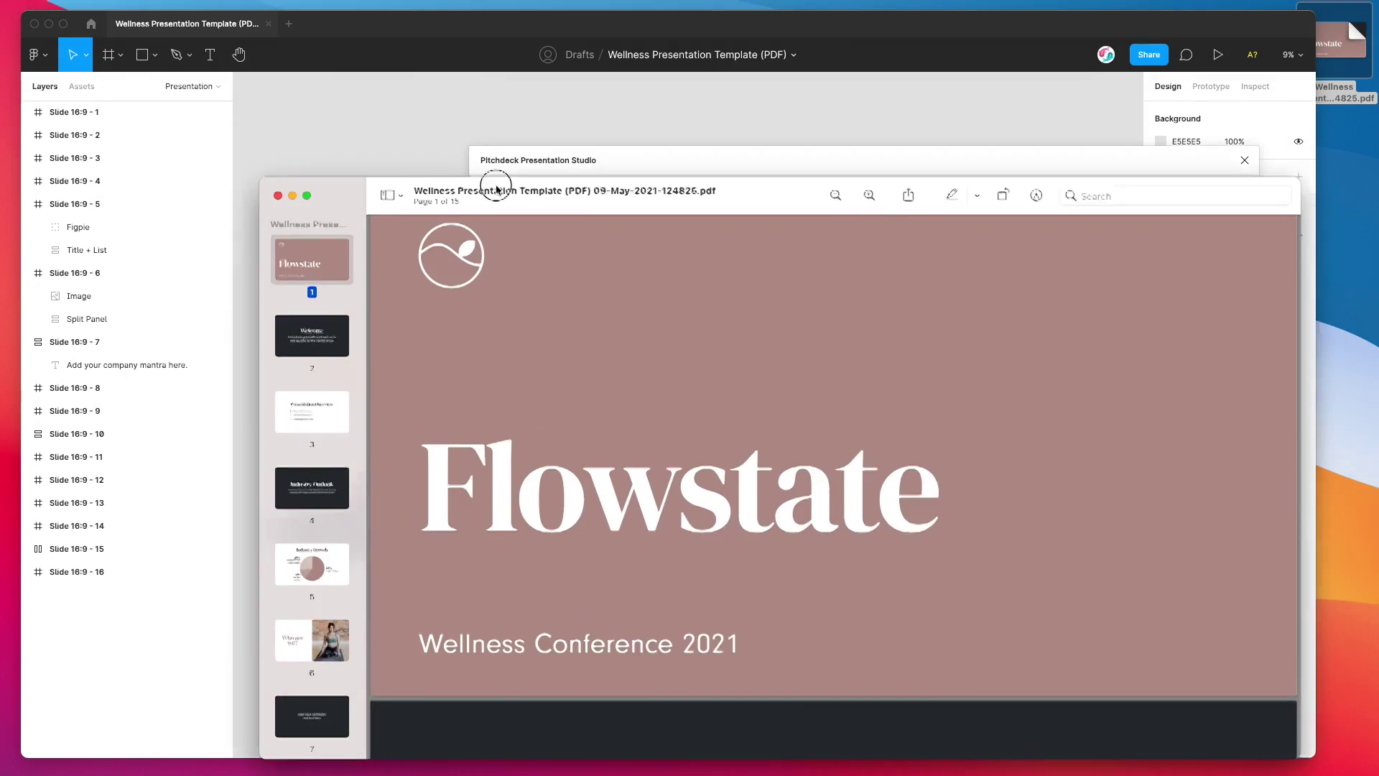
- Raise the Preview window and scroll the 15-page PDF to page 2, the Welcome slide
left_click_drag(496, 189, 498, 118)
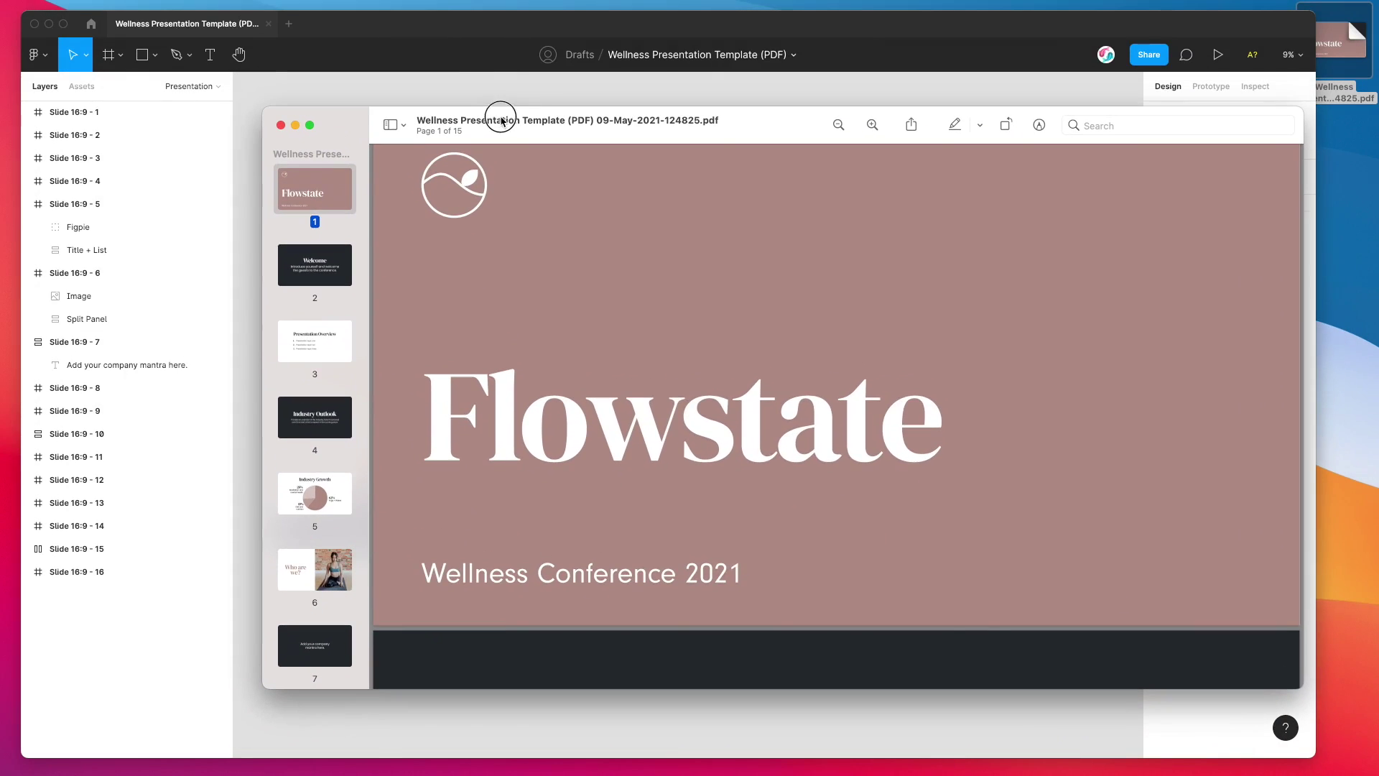
scroll(541, 334, "down", 2)
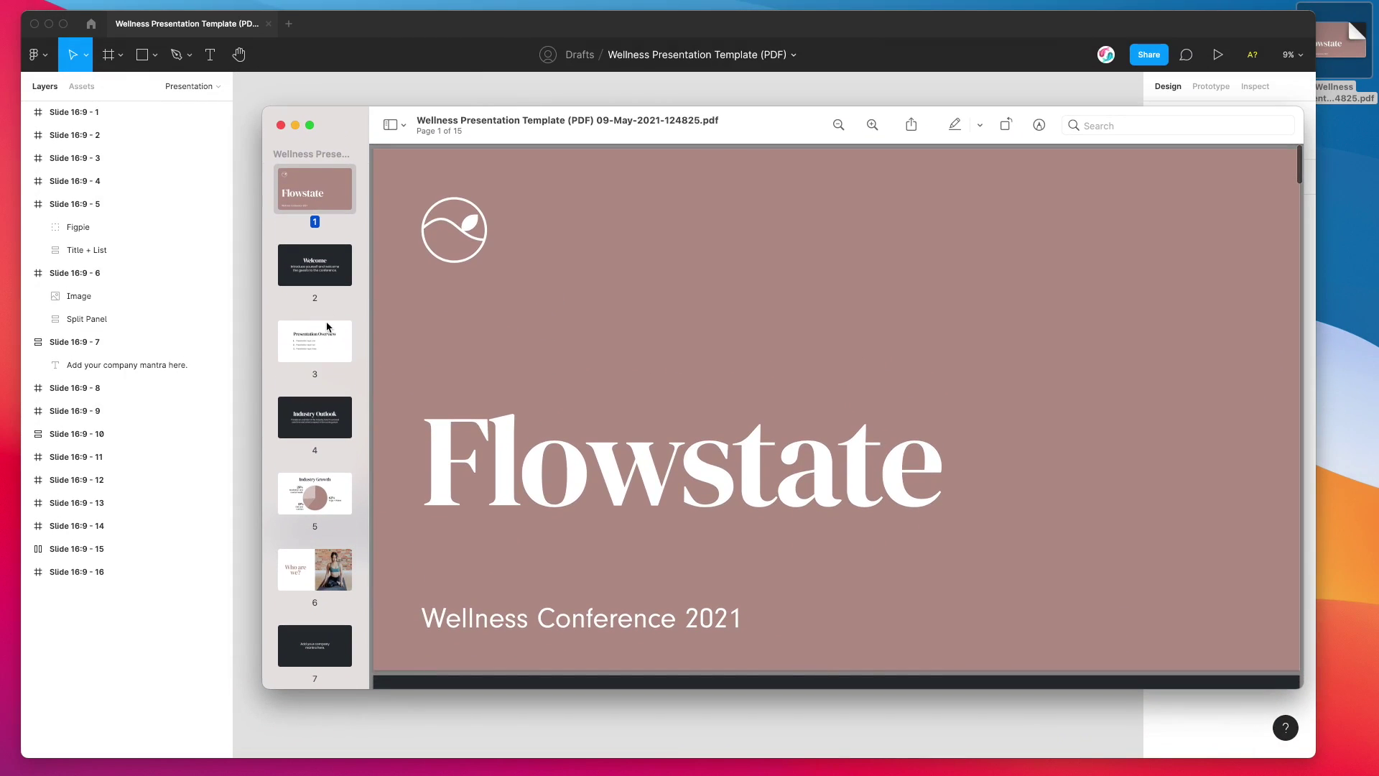
scroll(329, 320, "down", 10)
scroll(304, 369, "up", 10)
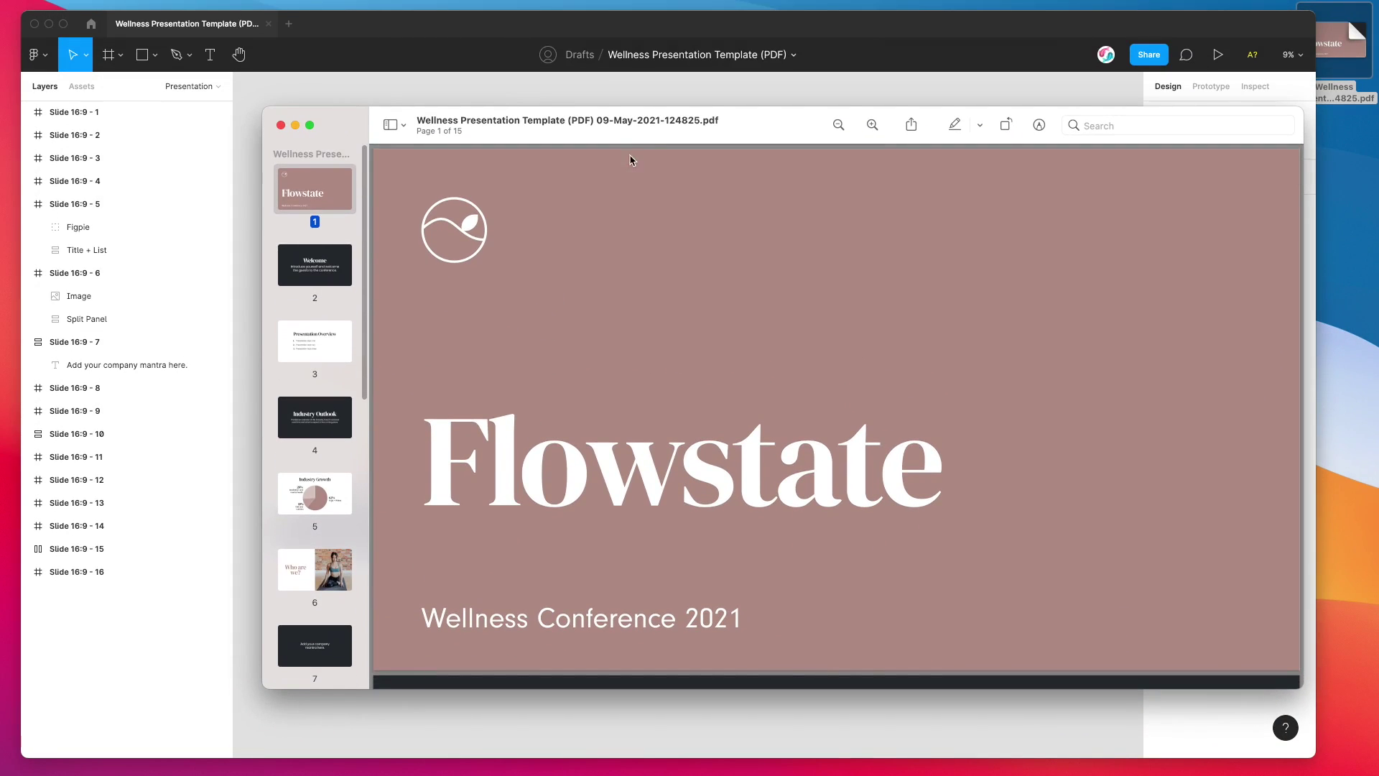
left_click_drag(653, 122, 645, 102)
scroll(603, 316, "down", 10)
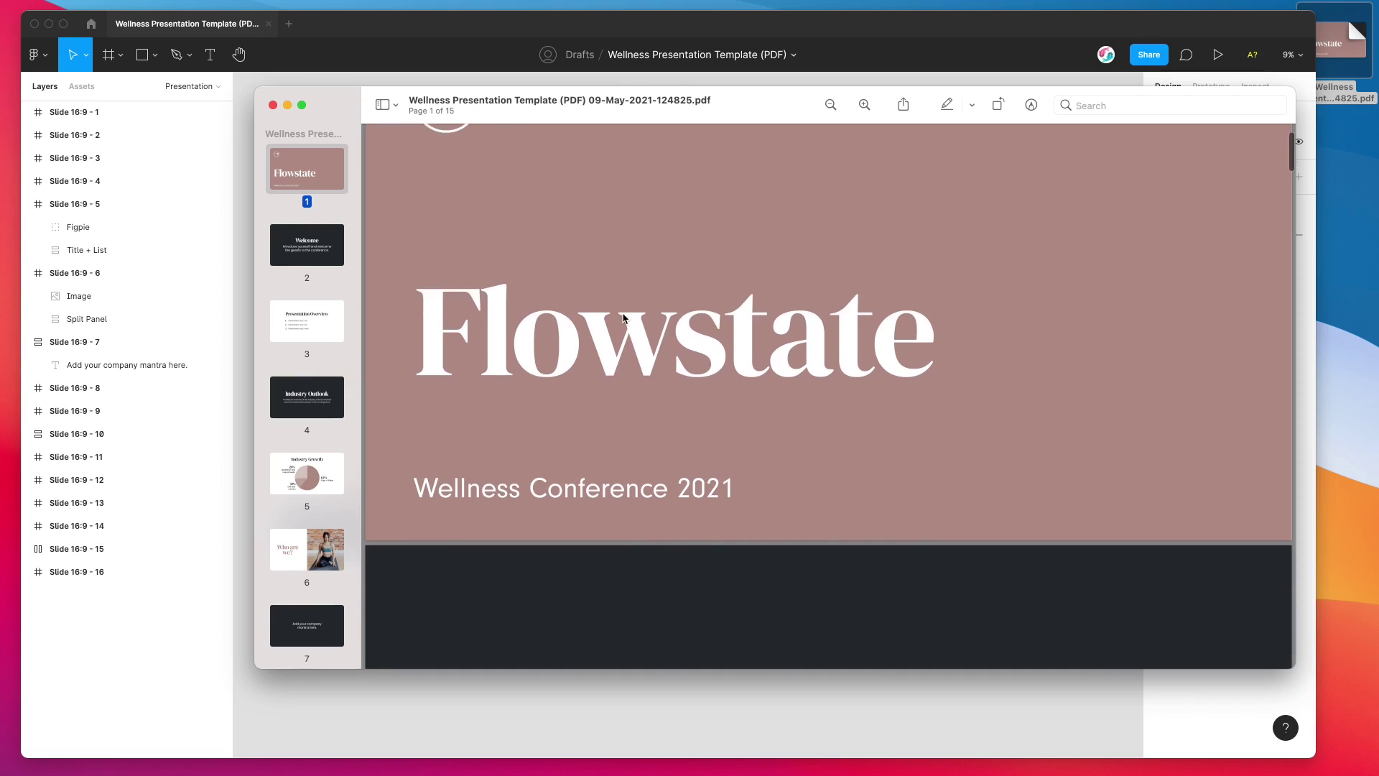
scroll(586, 313, "down", 3)
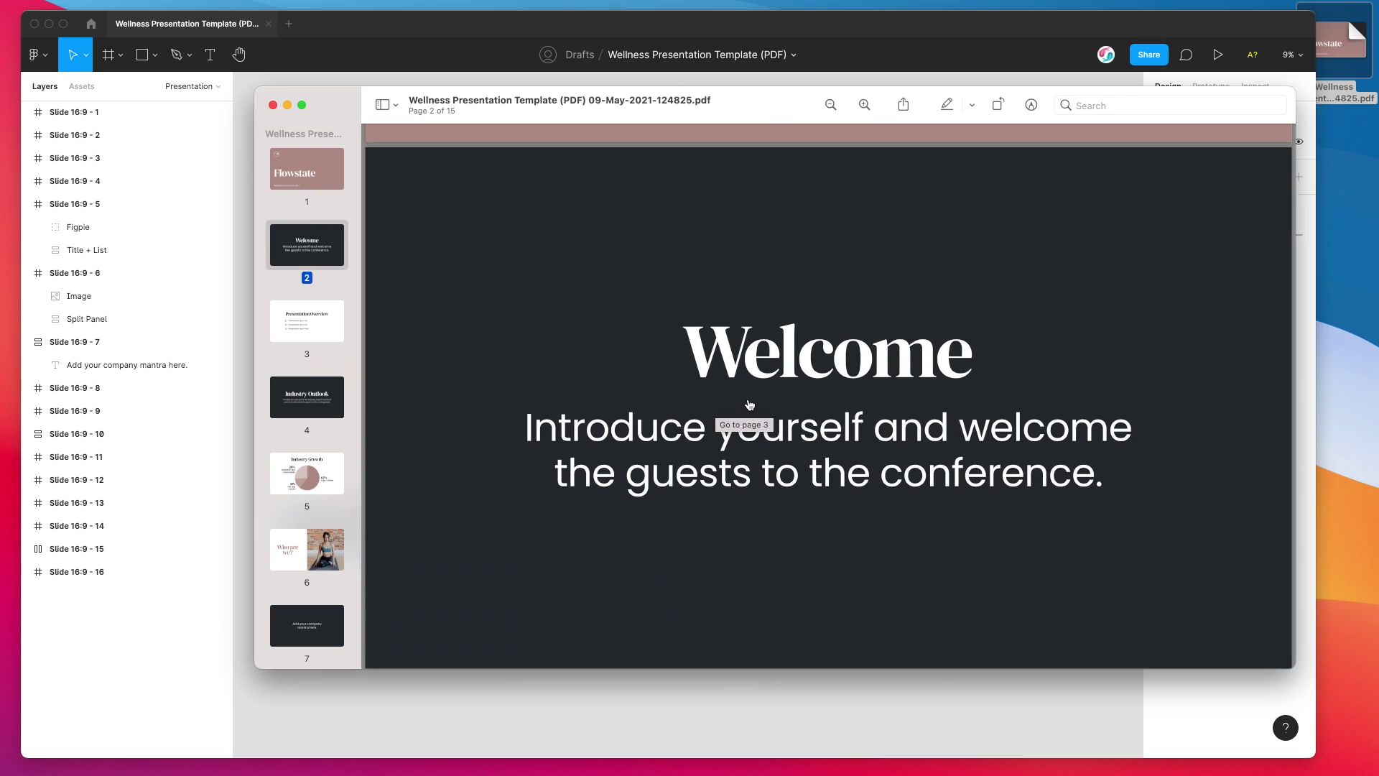
- Follow the Welcome slide's link to page 3 and test the Presentation Overview texts for links
left_click(734, 367)
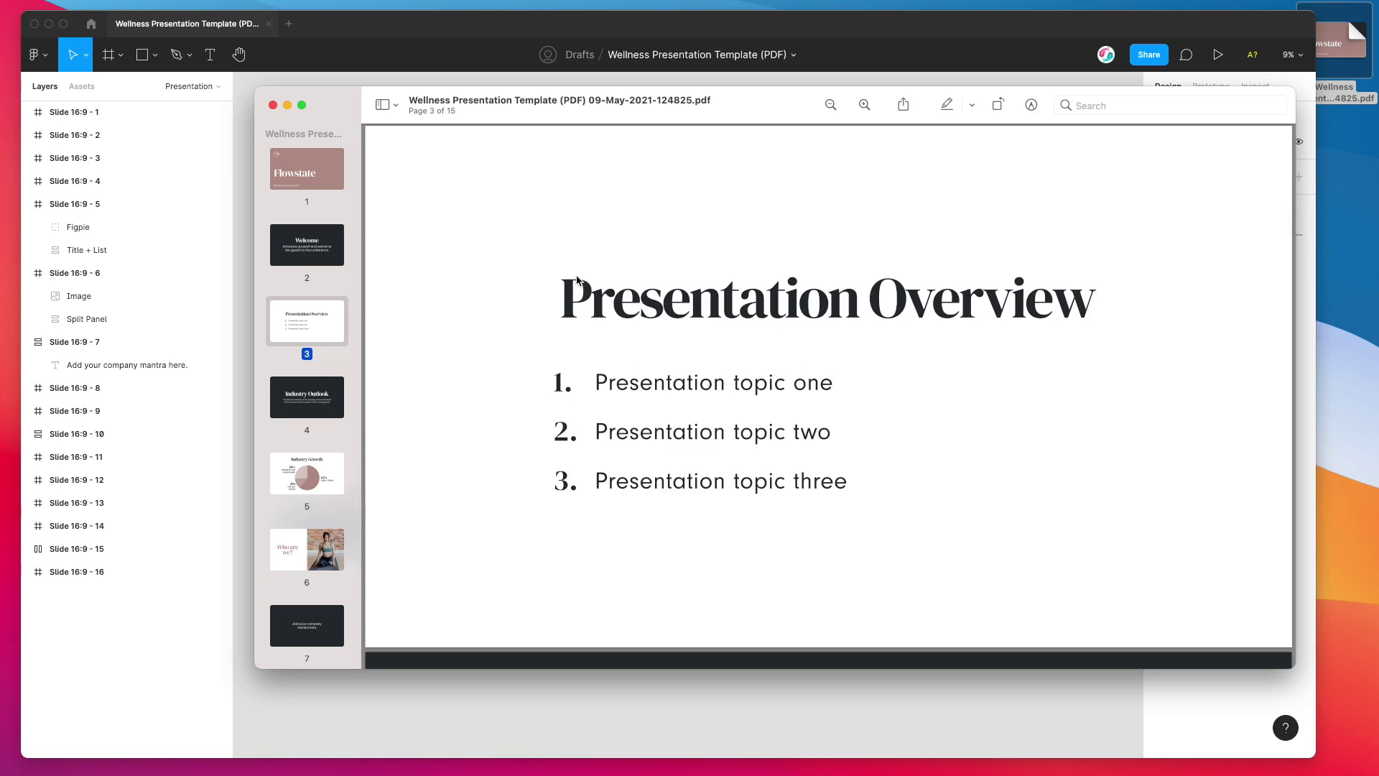
left_click(849, 504)
left_click(845, 480)
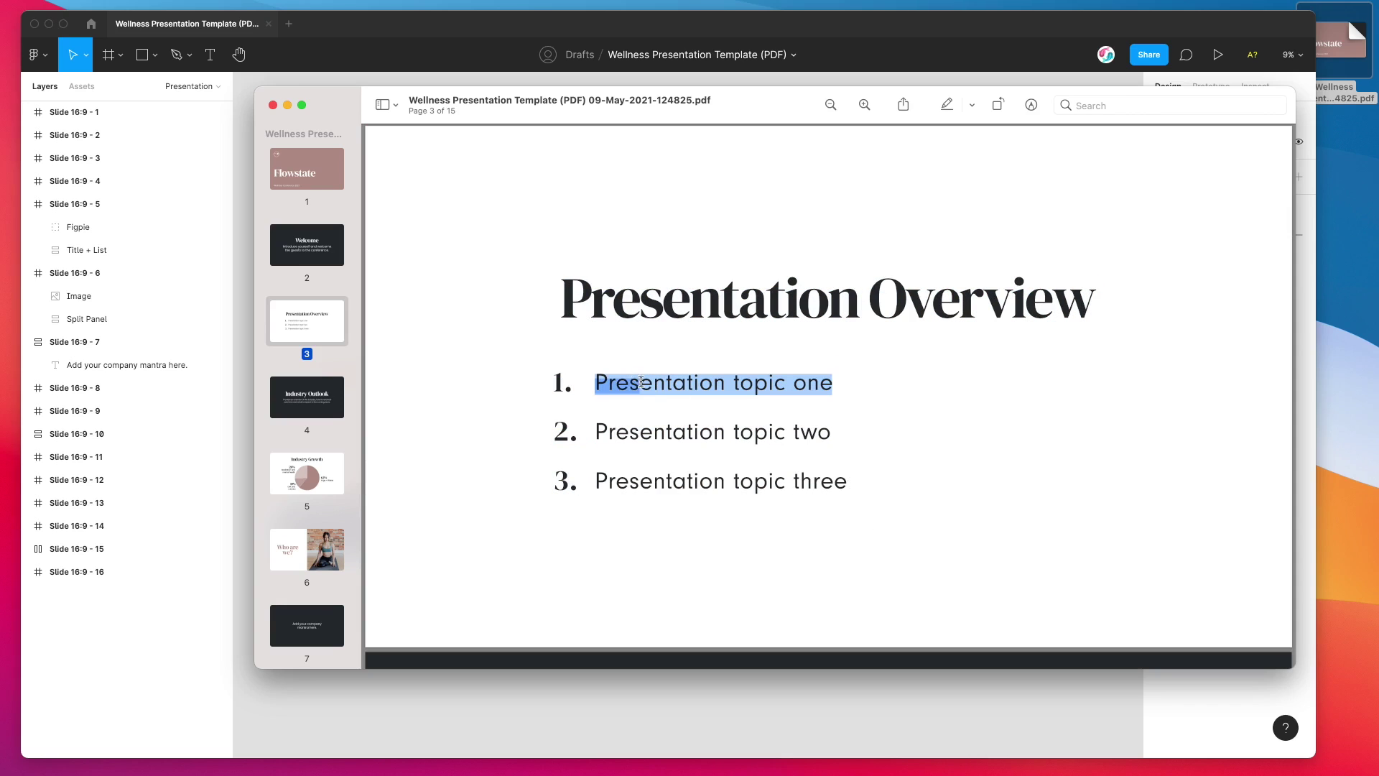
left_click(630, 308)
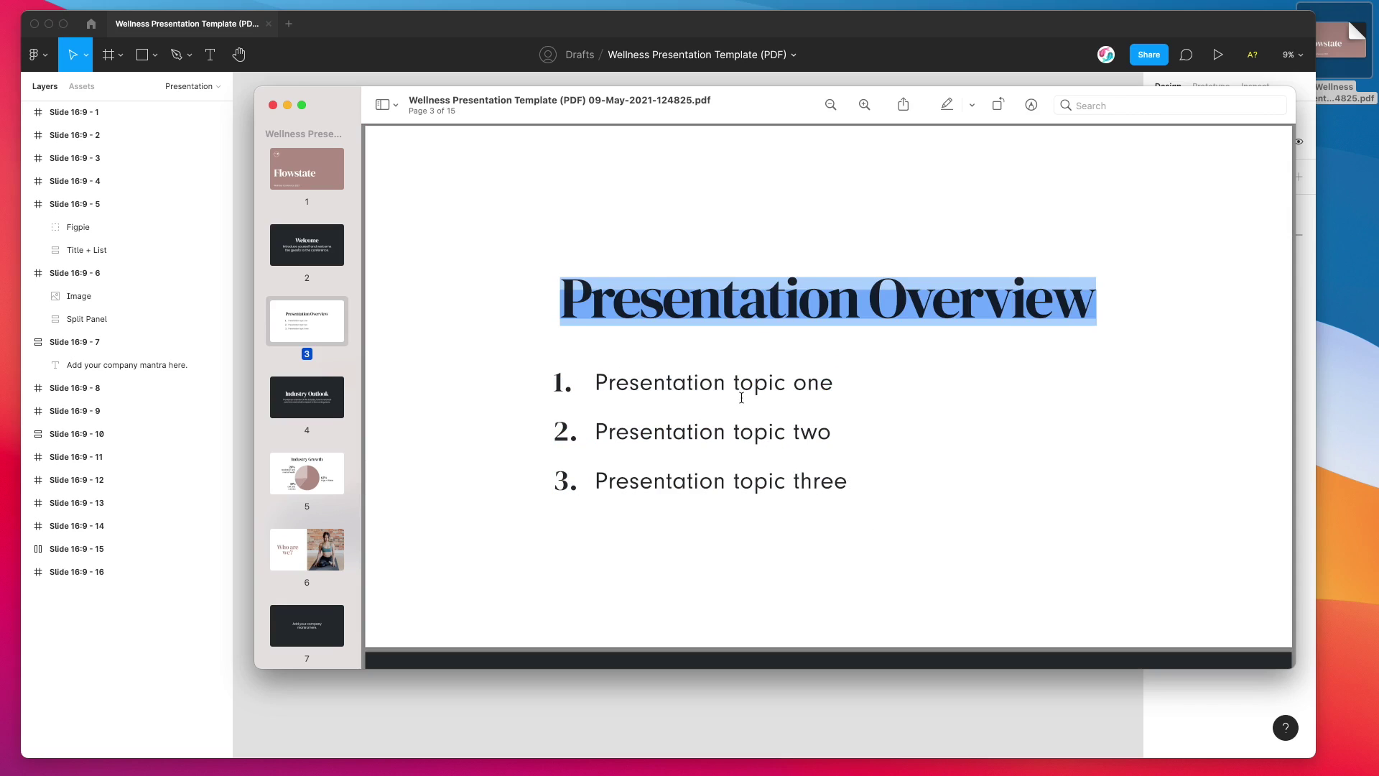
scroll(624, 334, "down", 10)
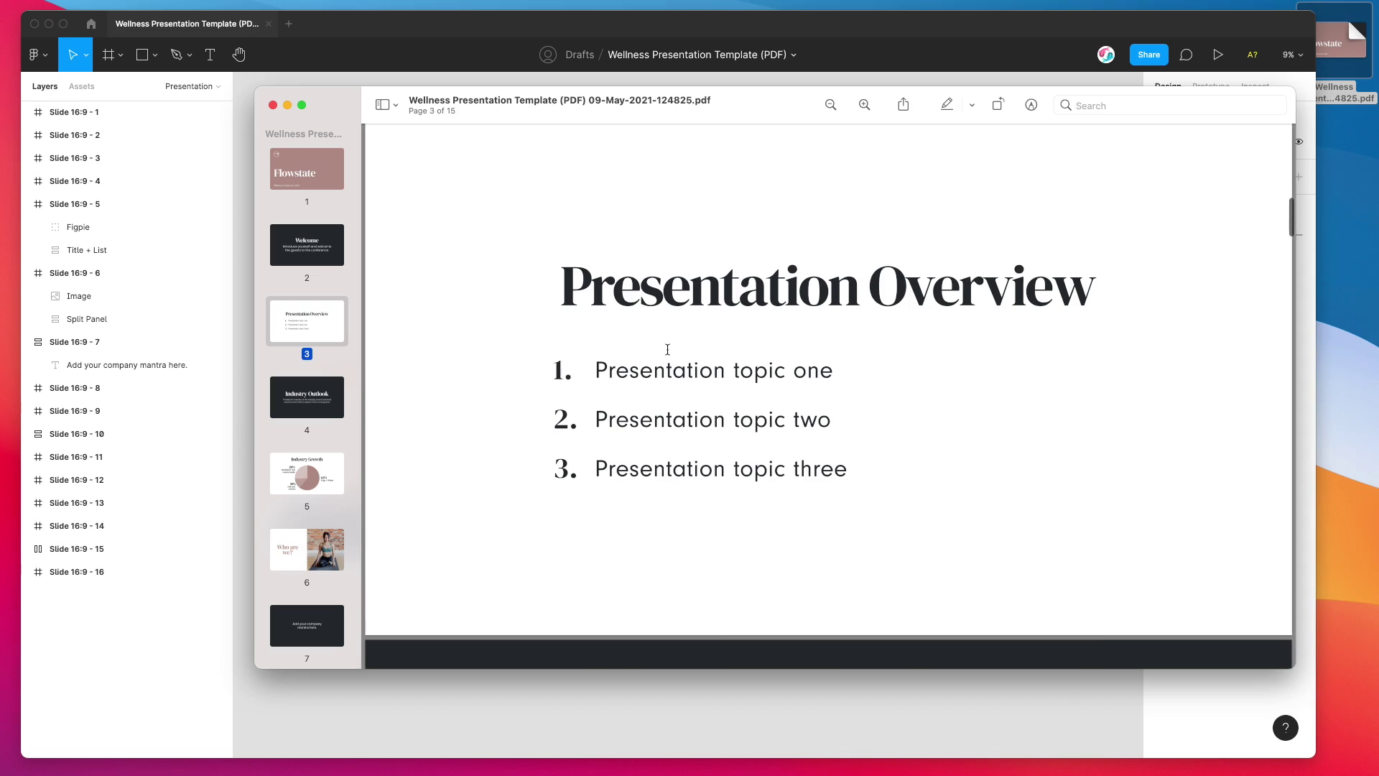
scroll(668, 349, "down", 10)
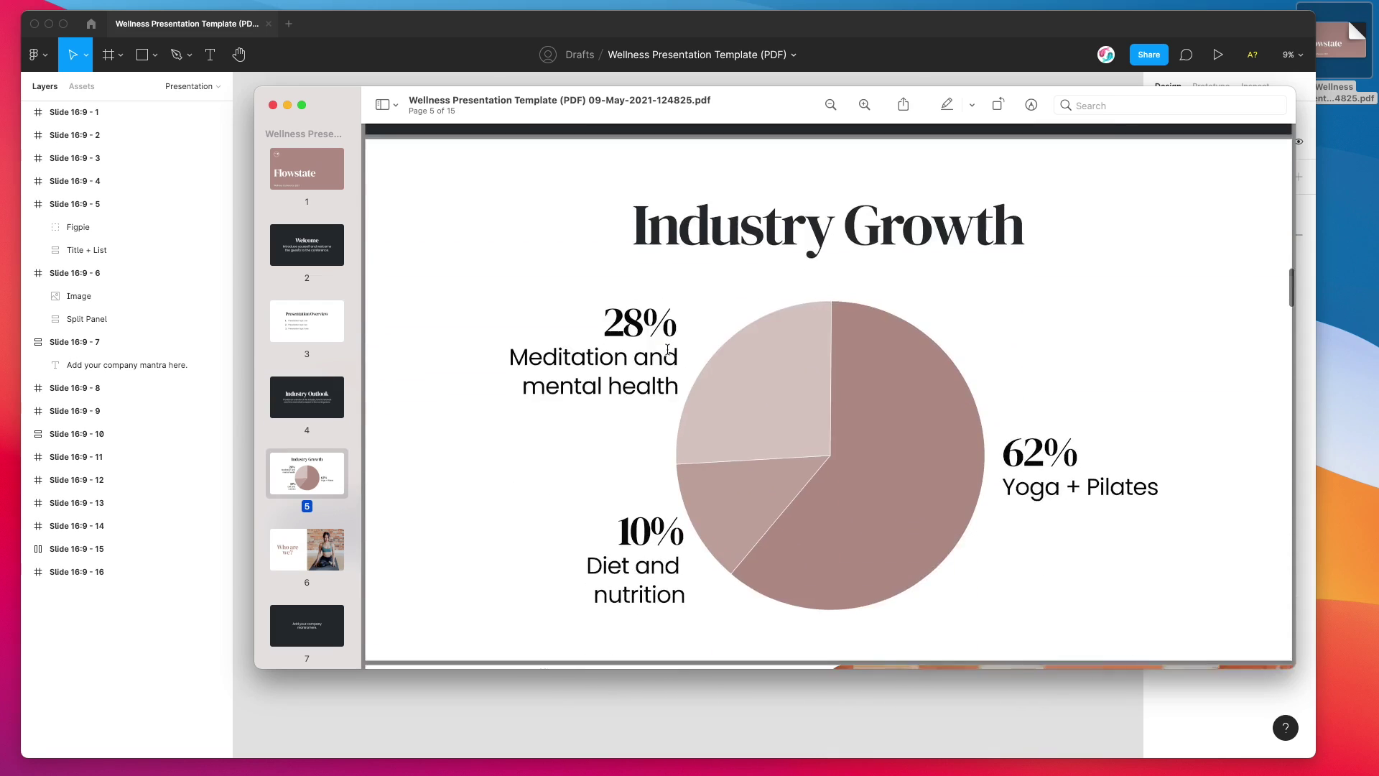
scroll(668, 349, "up", 1)
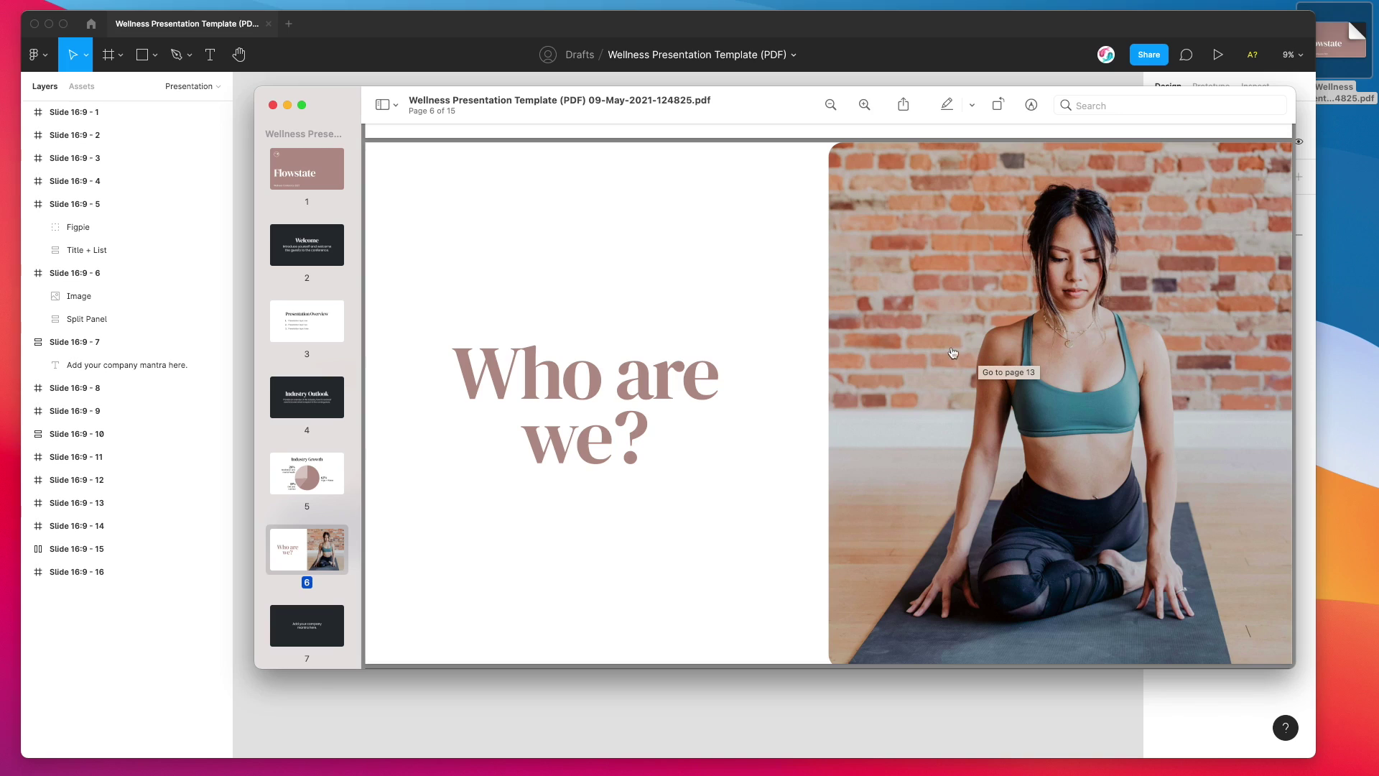
- Follow the photo's Go to page 13 link, then scroll back to the Who are we? slide on page 6
left_click(924, 345)
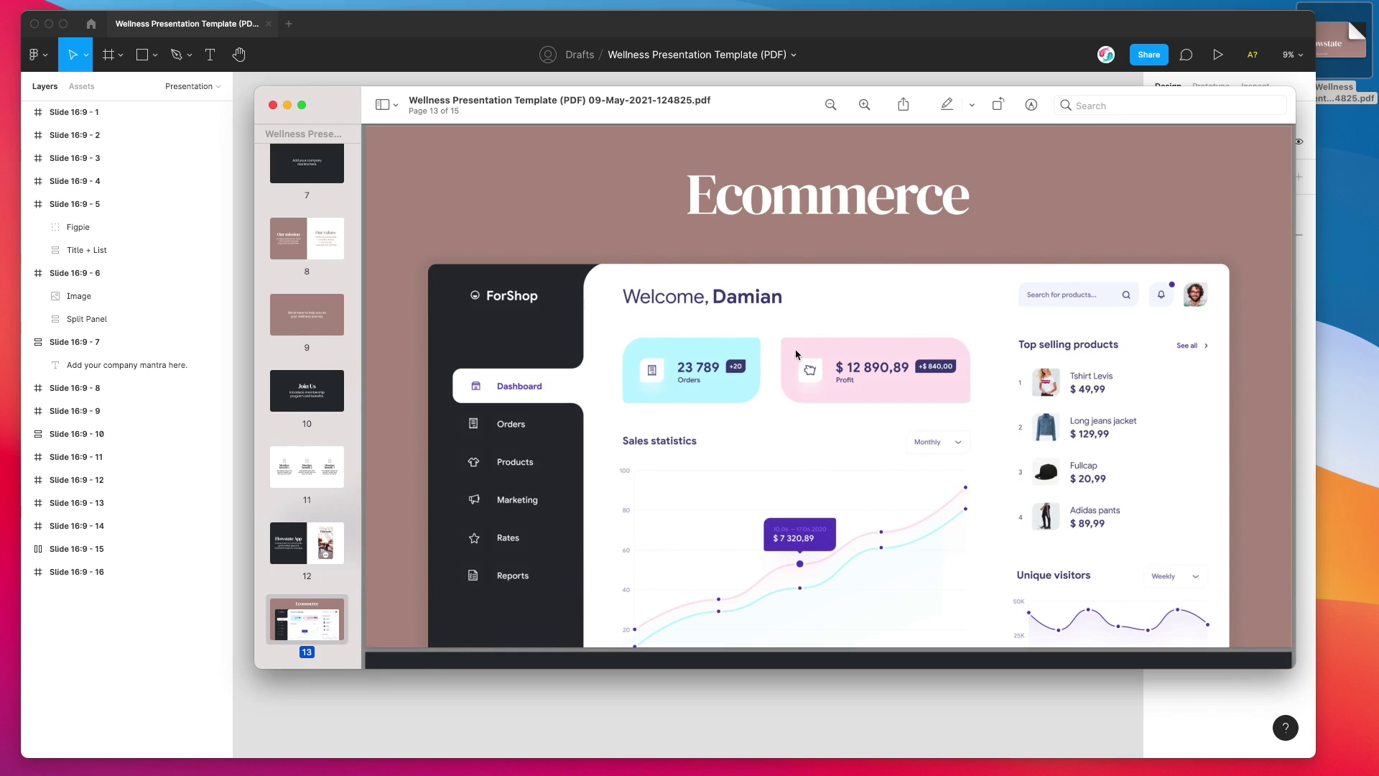
scroll(788, 351, "up", 10)
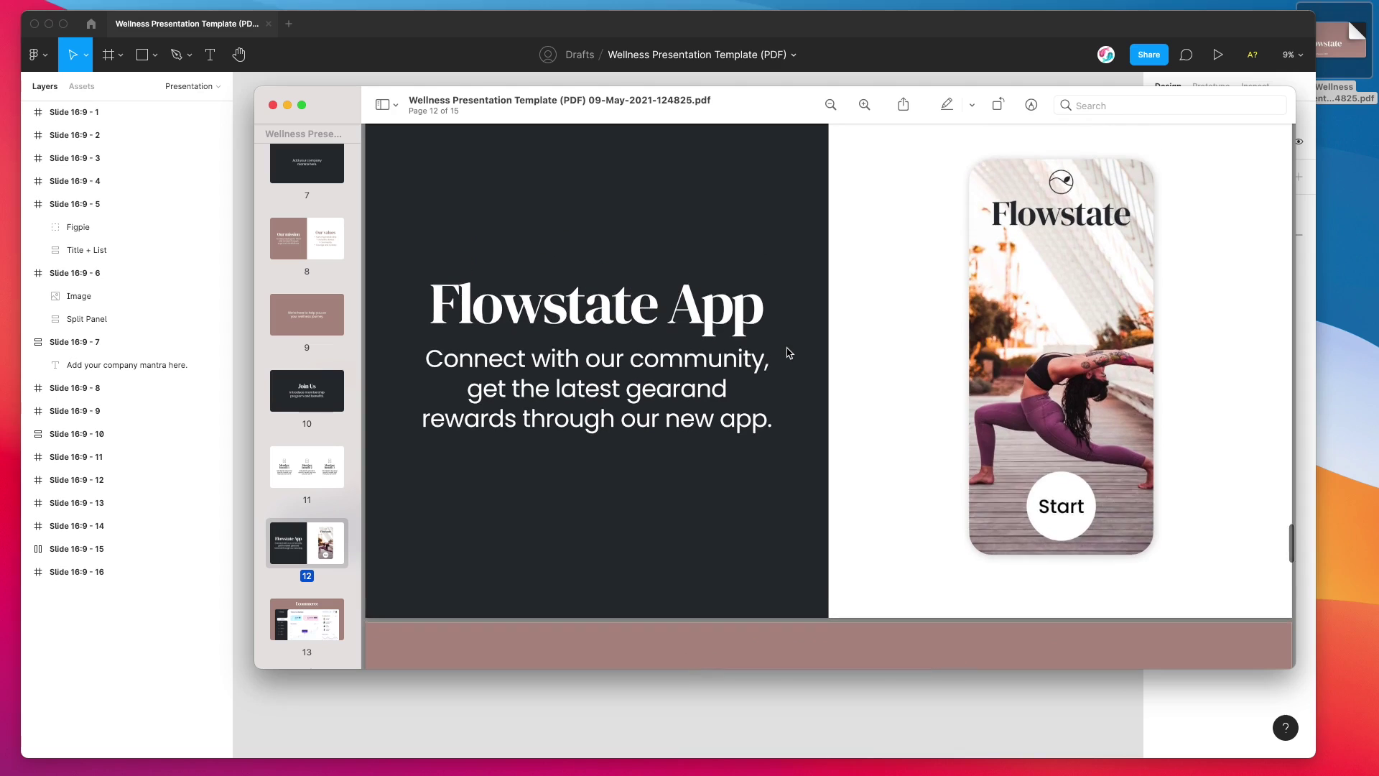
scroll(788, 352, "up", 15)
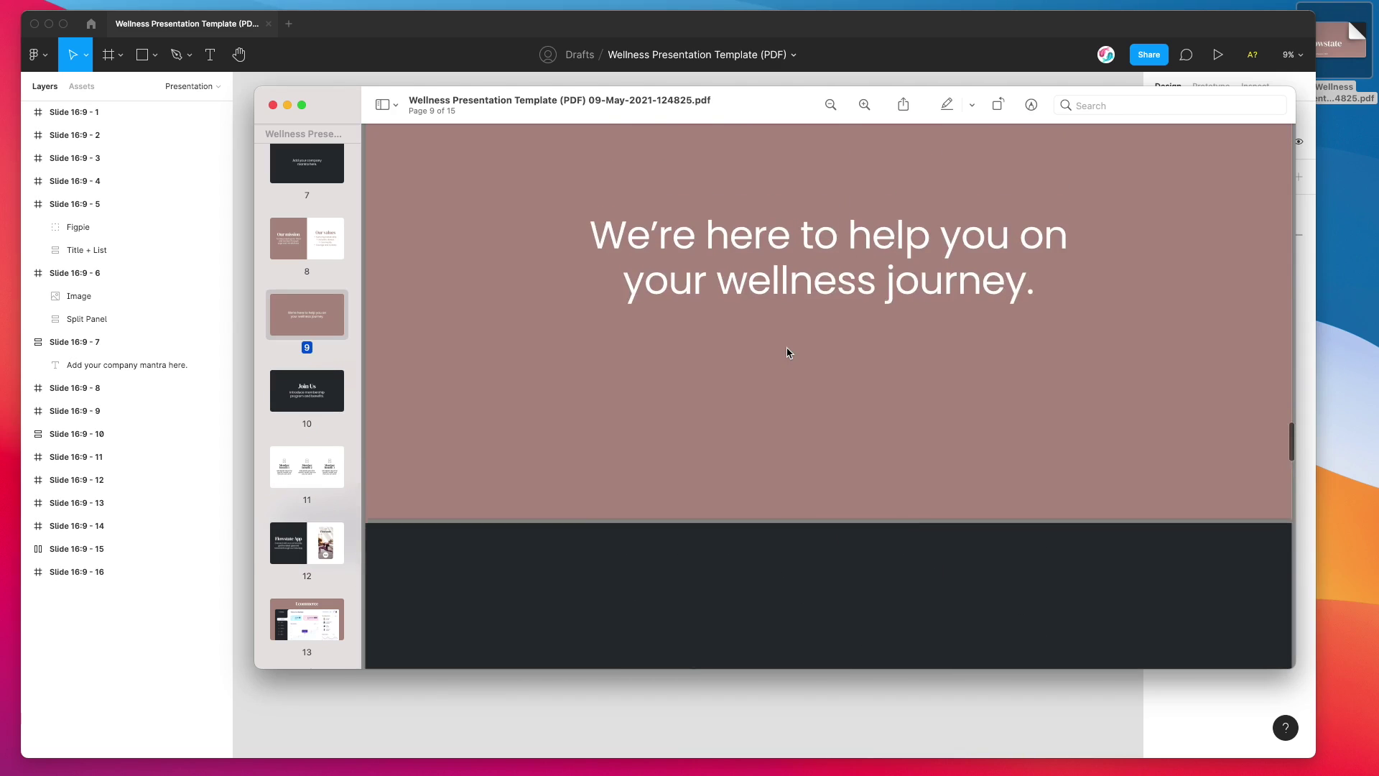
scroll(788, 353, "up", 15)
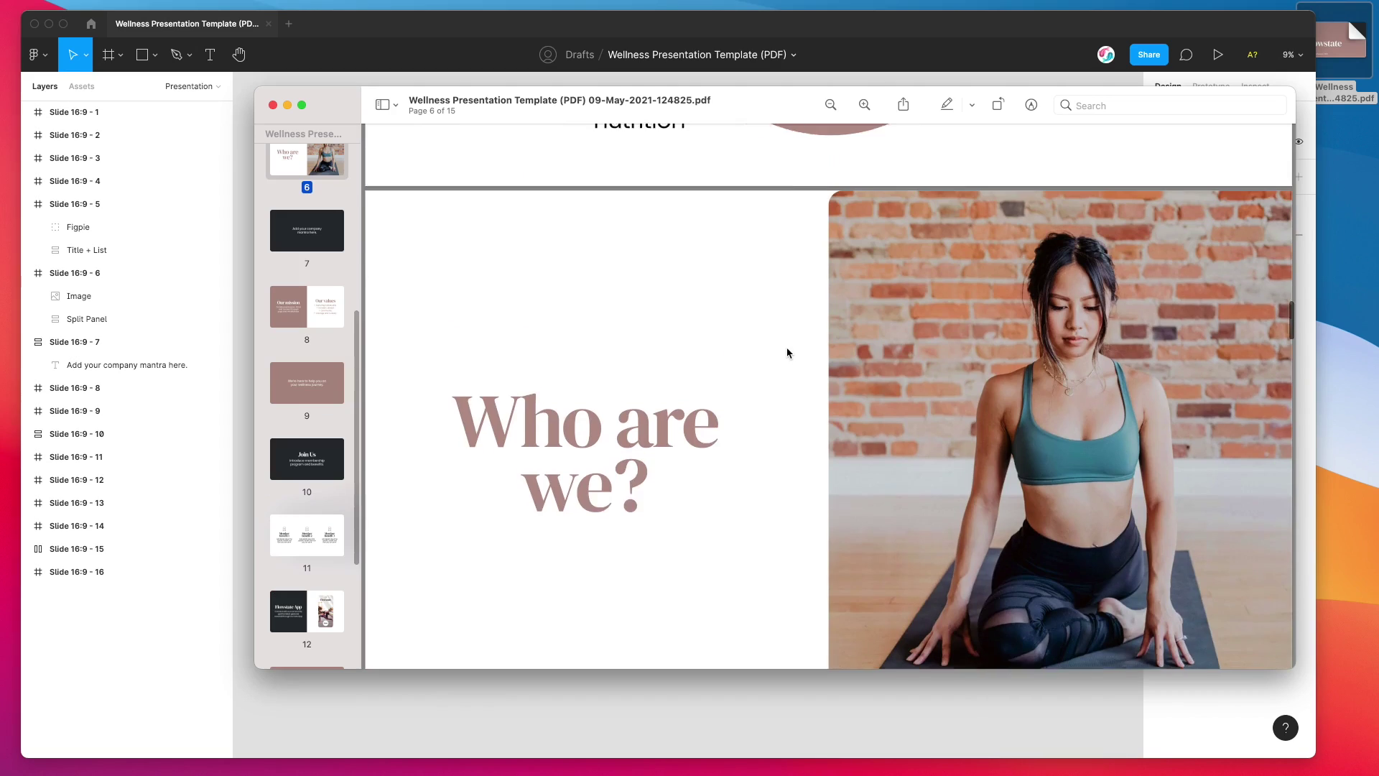
scroll(787, 352, "down", 2)
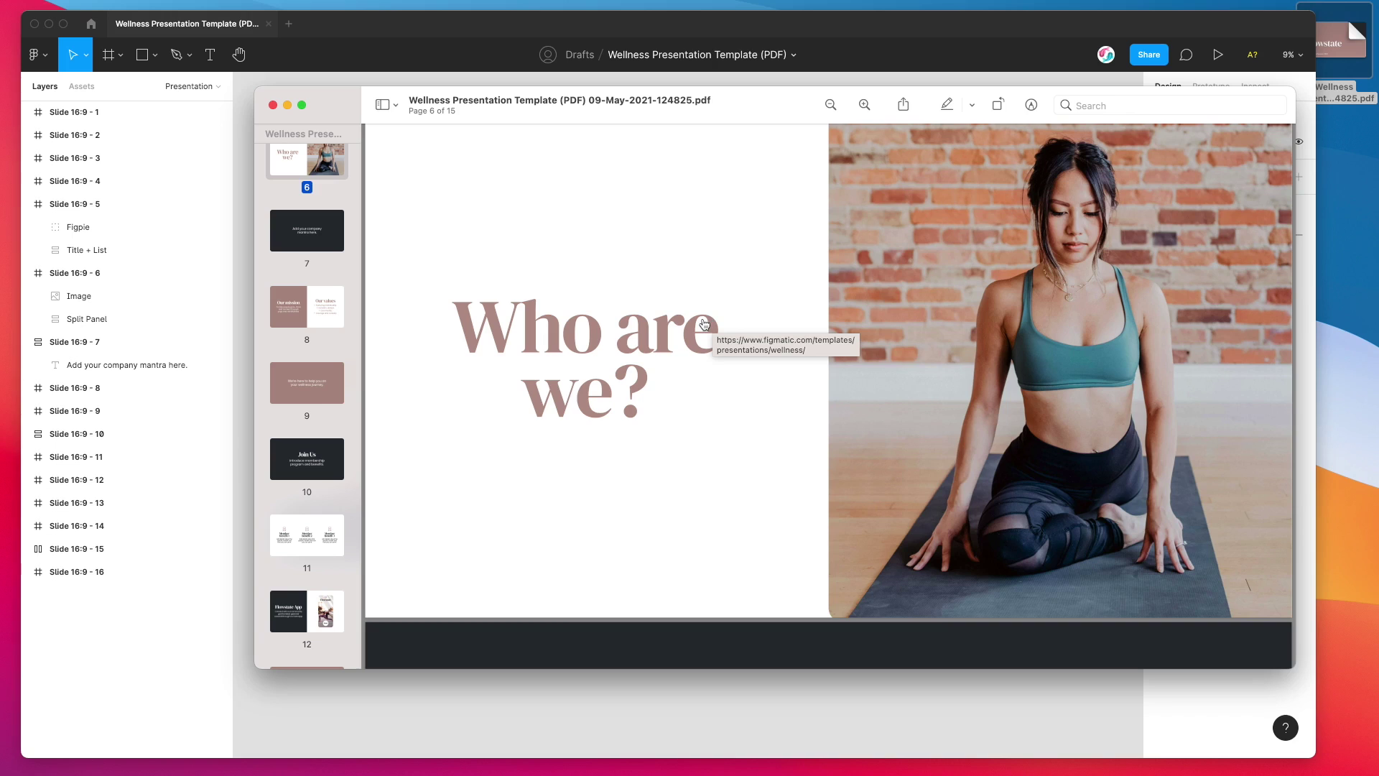
- Open the Who are we? slide's Figmatic wellness template URL in the browser, then minimize the browser
left_click(704, 324)
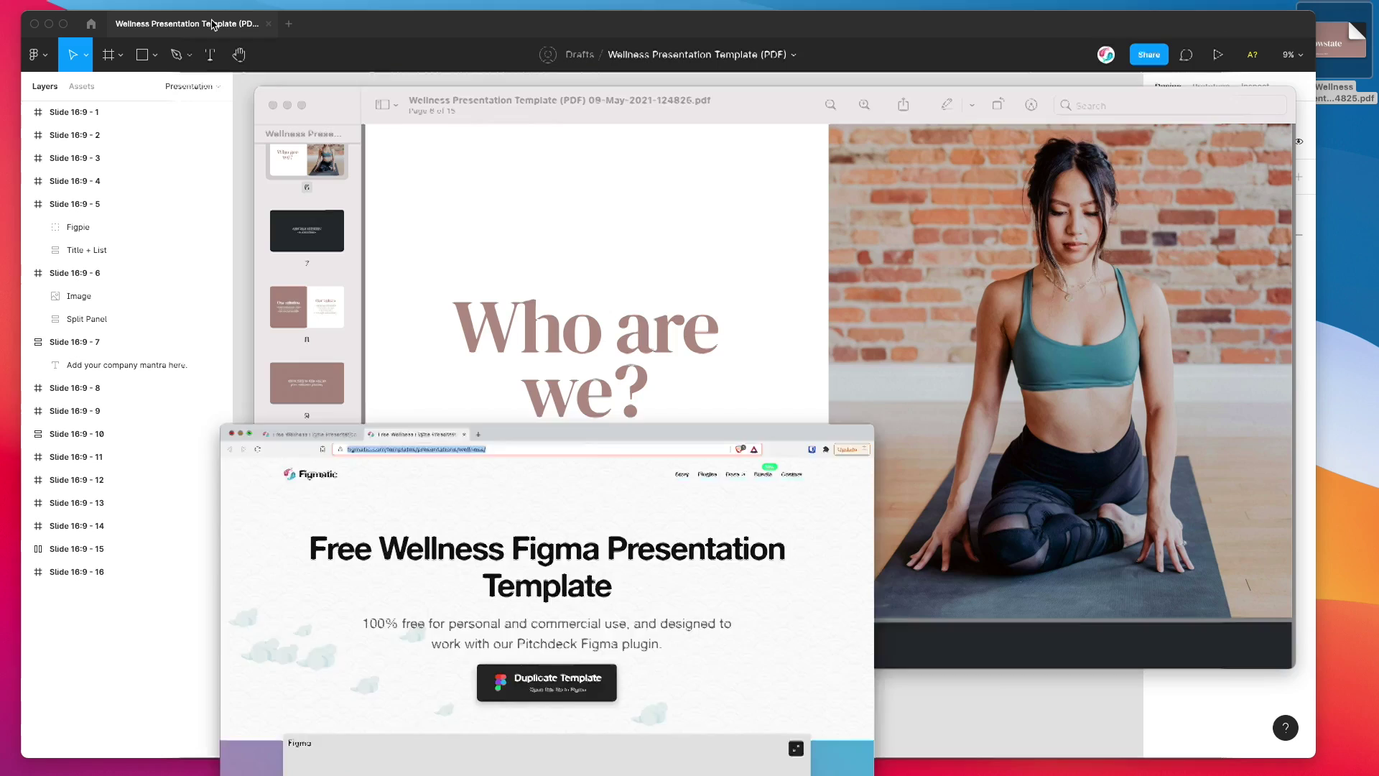
left_click(212, 19)
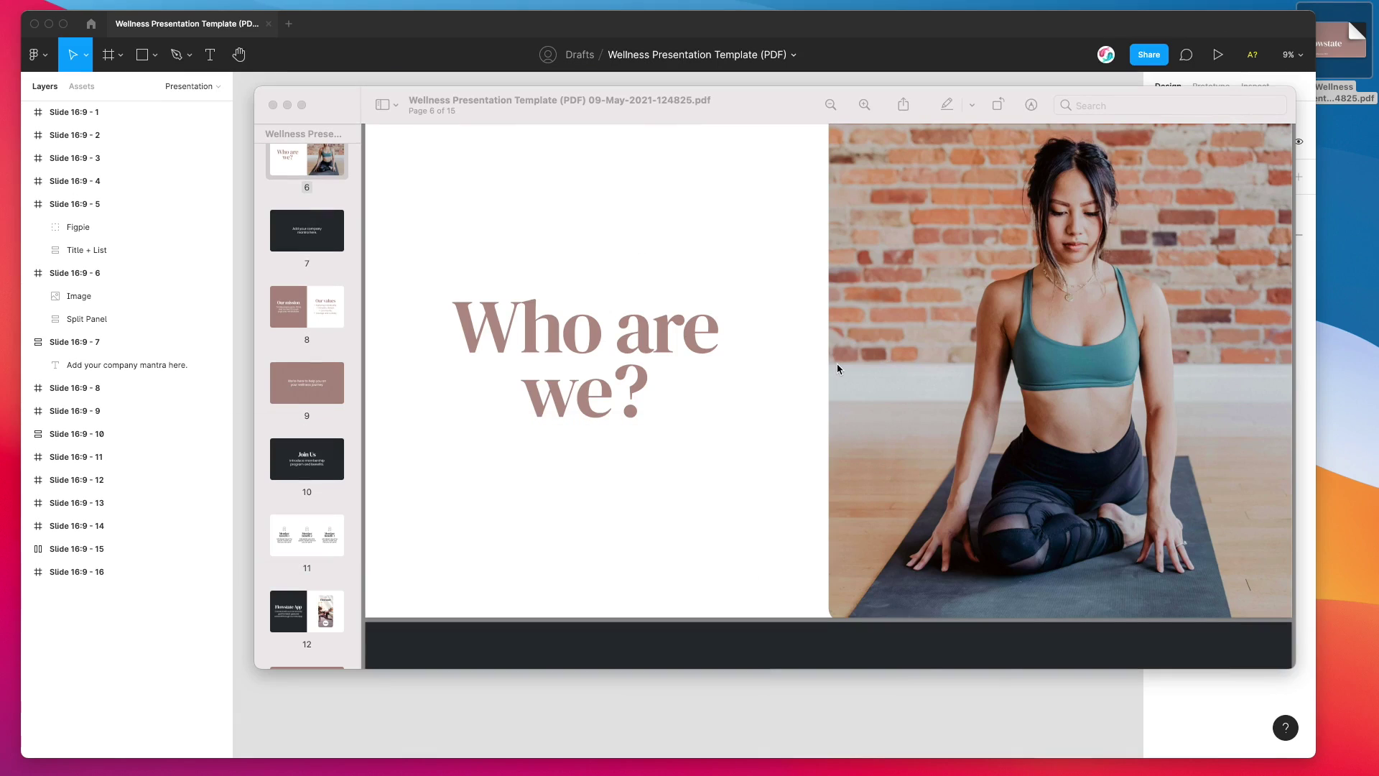
scroll(837, 367, "down", 20)
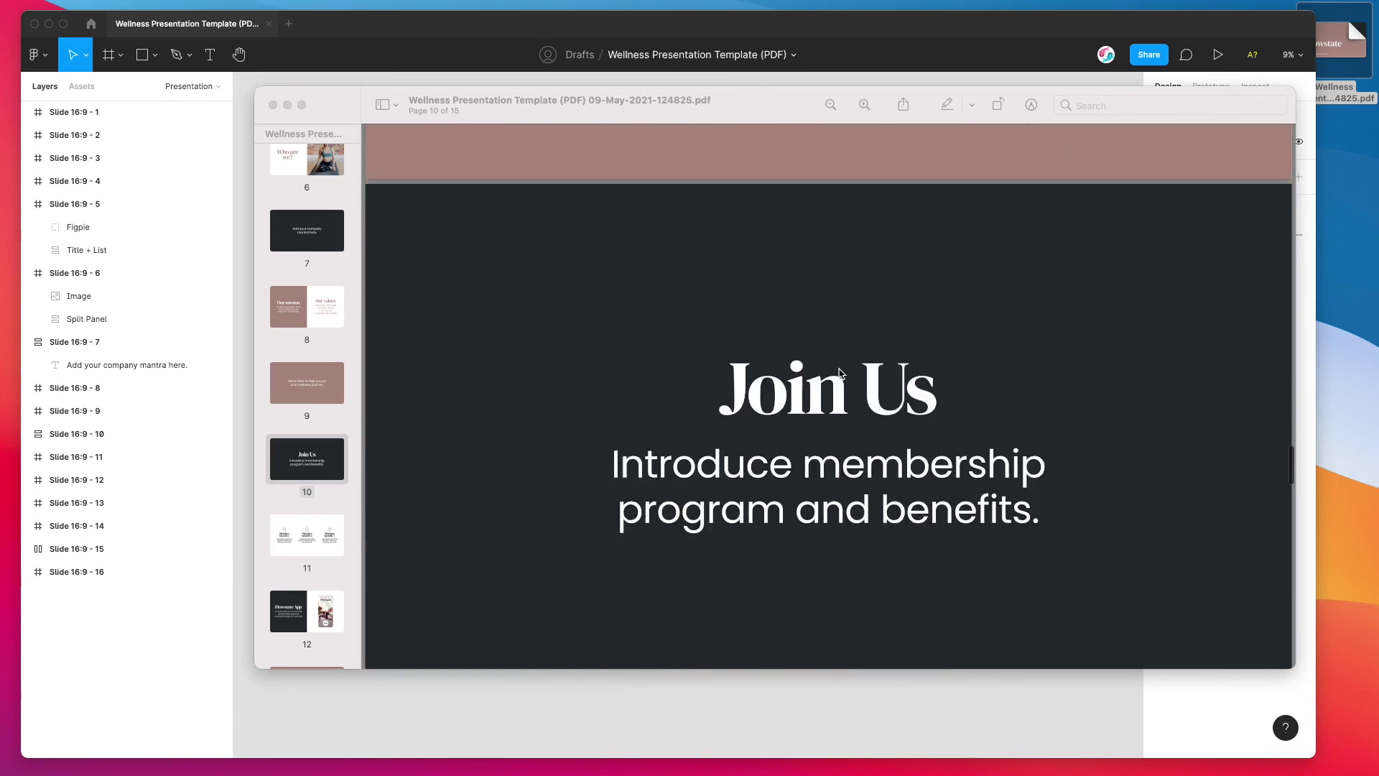
- Scroll to the Flowstate App slide on page 12 and follow its phone mockup link to page 13
scroll(839, 372, "down", 10)
left_click(913, 369)
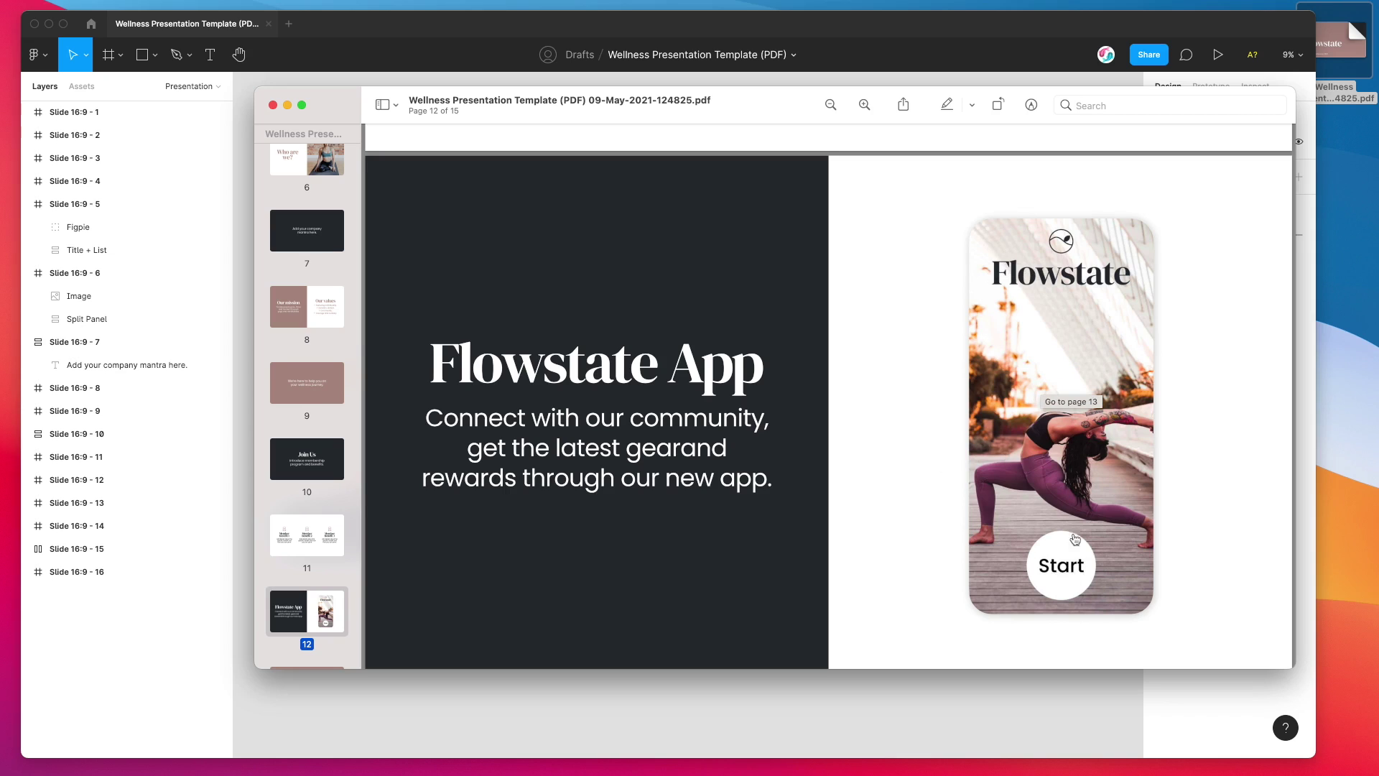
left_click(1046, 349)
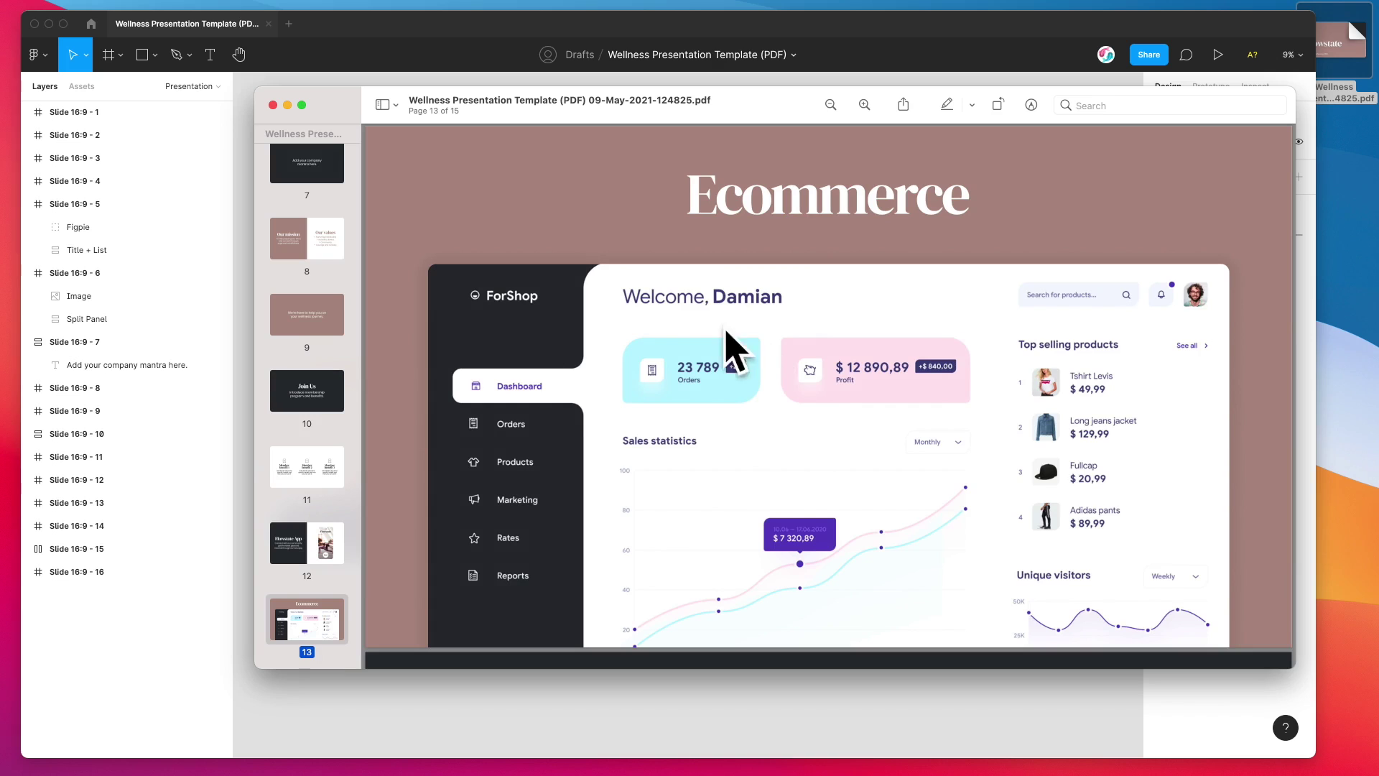
- Scroll through the remaining pages to the Thank you page, then back up to the Flowstate title slide
scroll(762, 314, "up", 2)
scroll(763, 314, "down", 2)
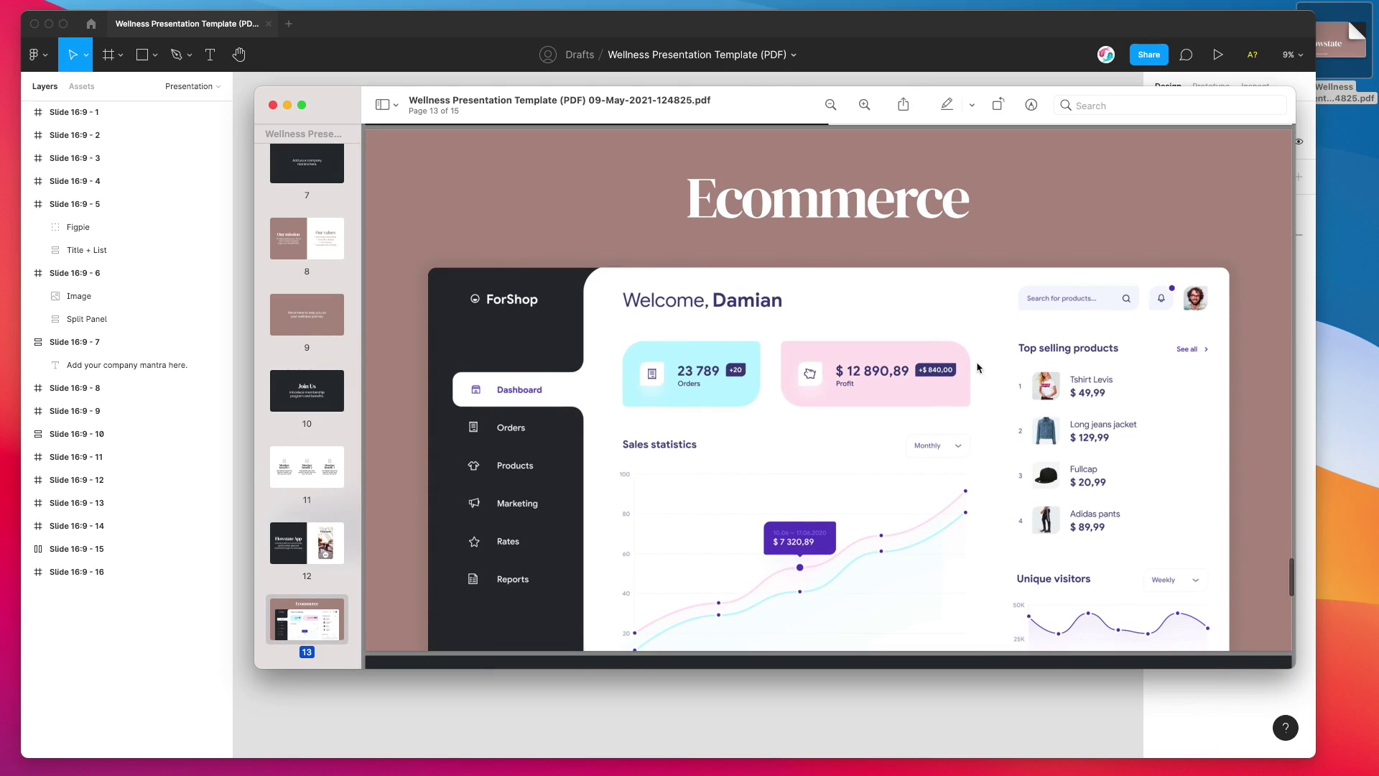
scroll(784, 381, "down", 10)
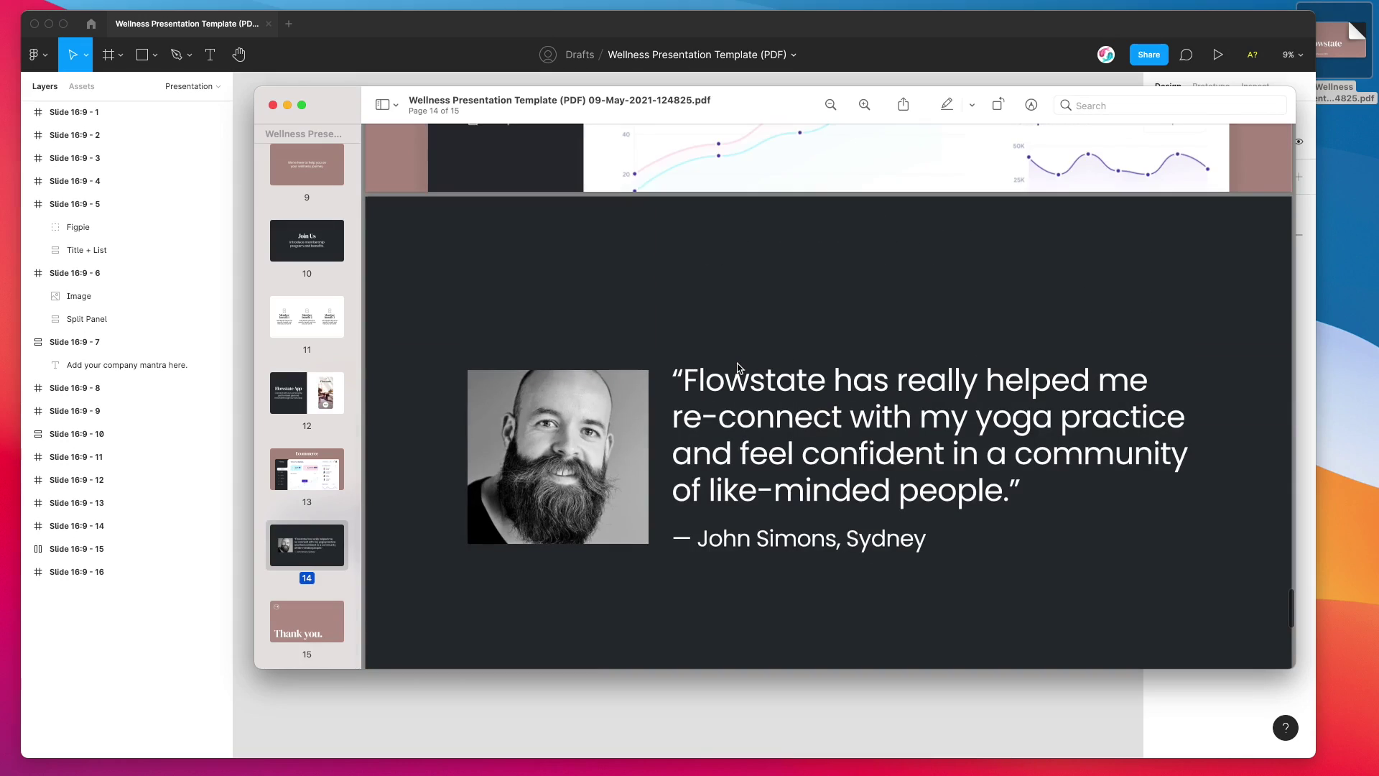
scroll(738, 368, "down", 10)
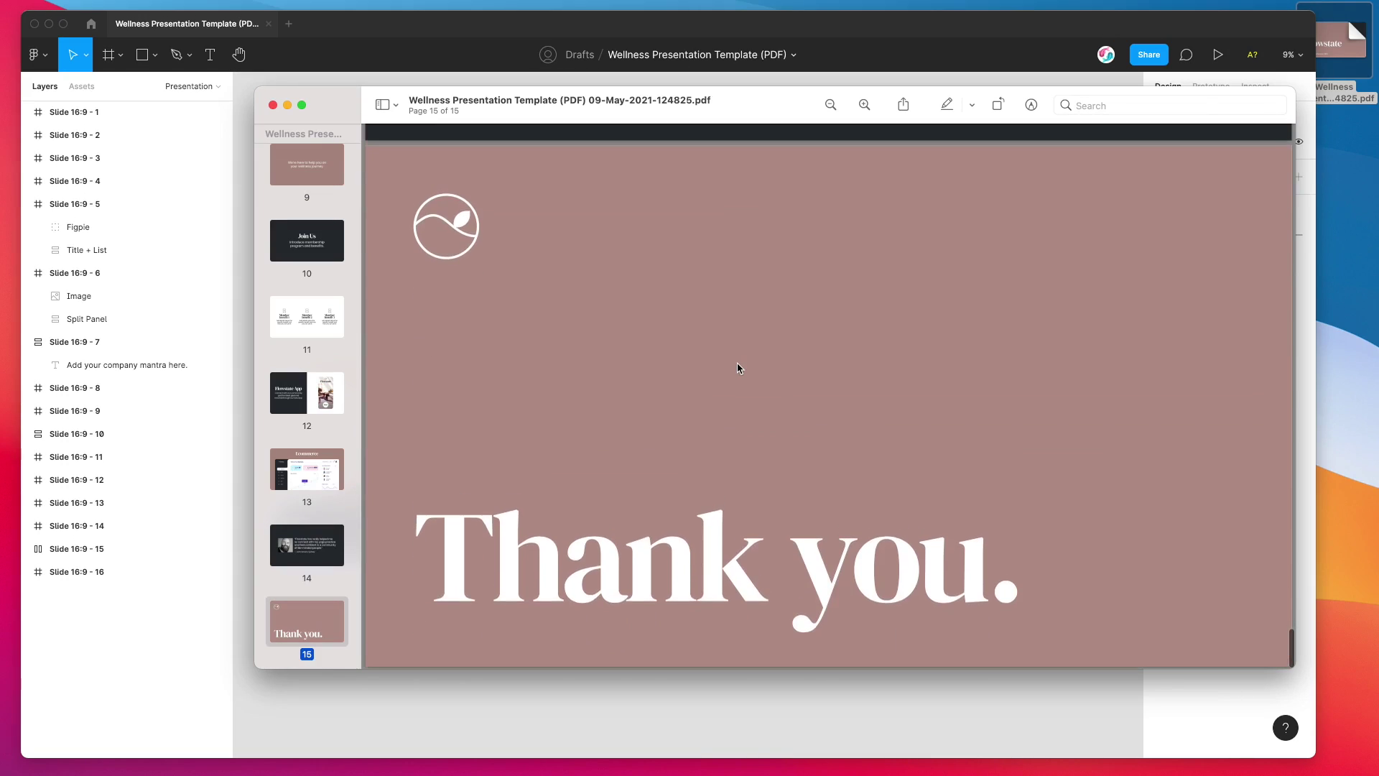
scroll(737, 368, "up", 10)
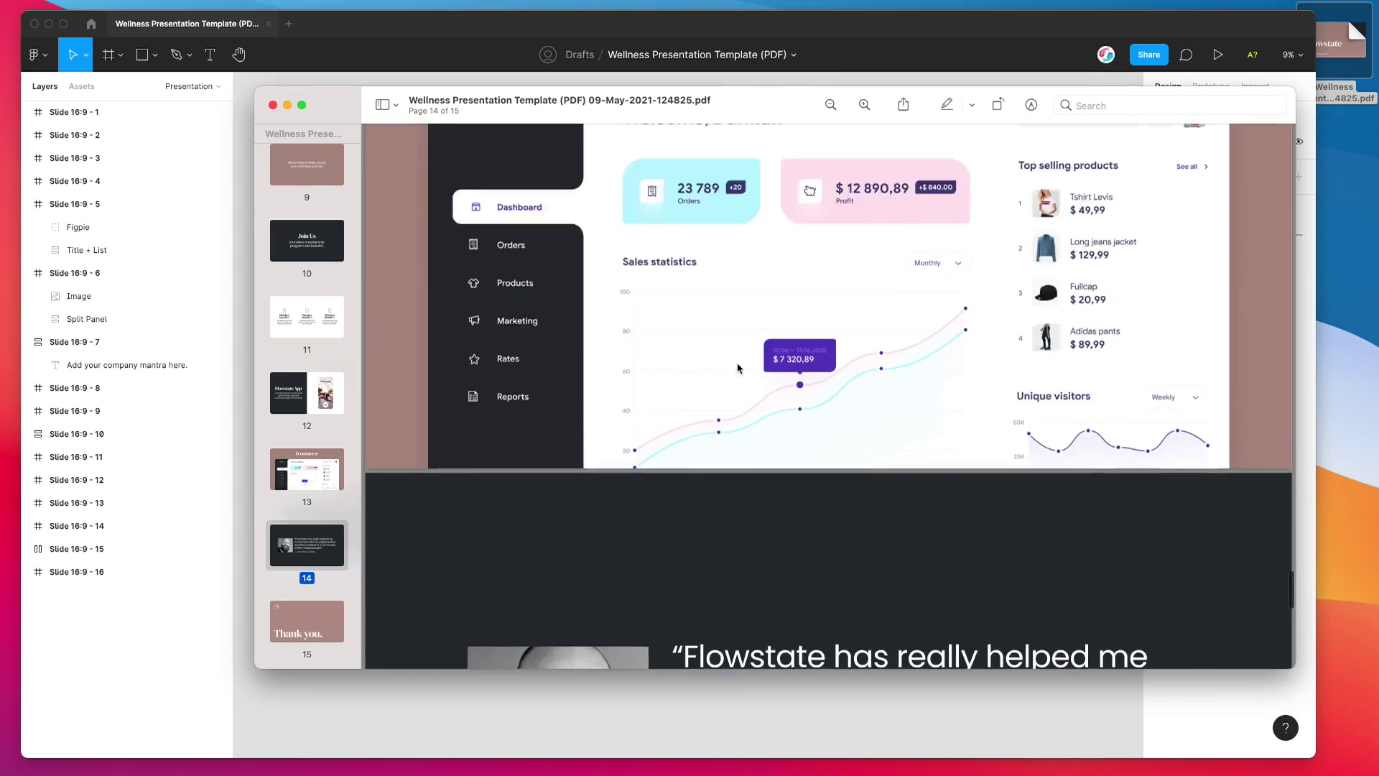
scroll(738, 368, "up", 10)
scroll(867, 412, "up", 10)
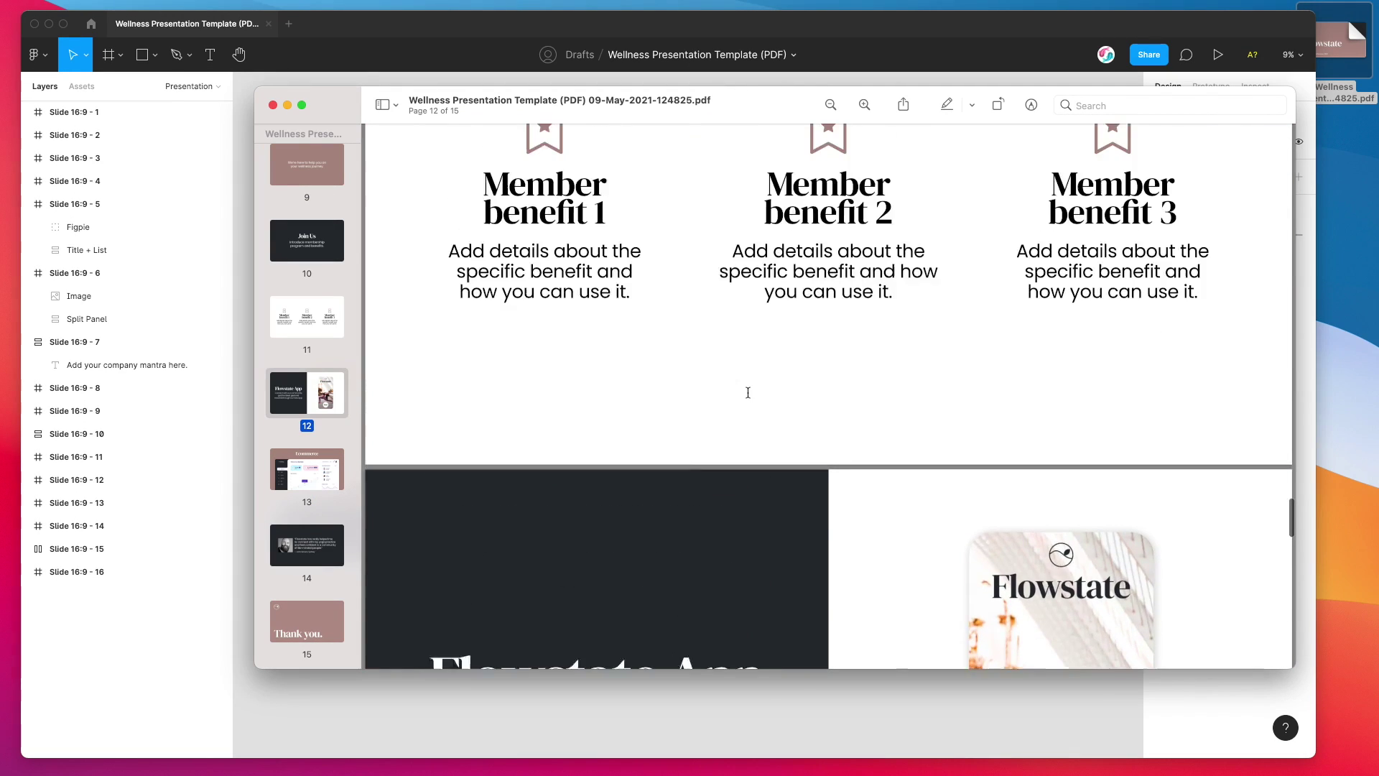
scroll(748, 392, "up", 20)
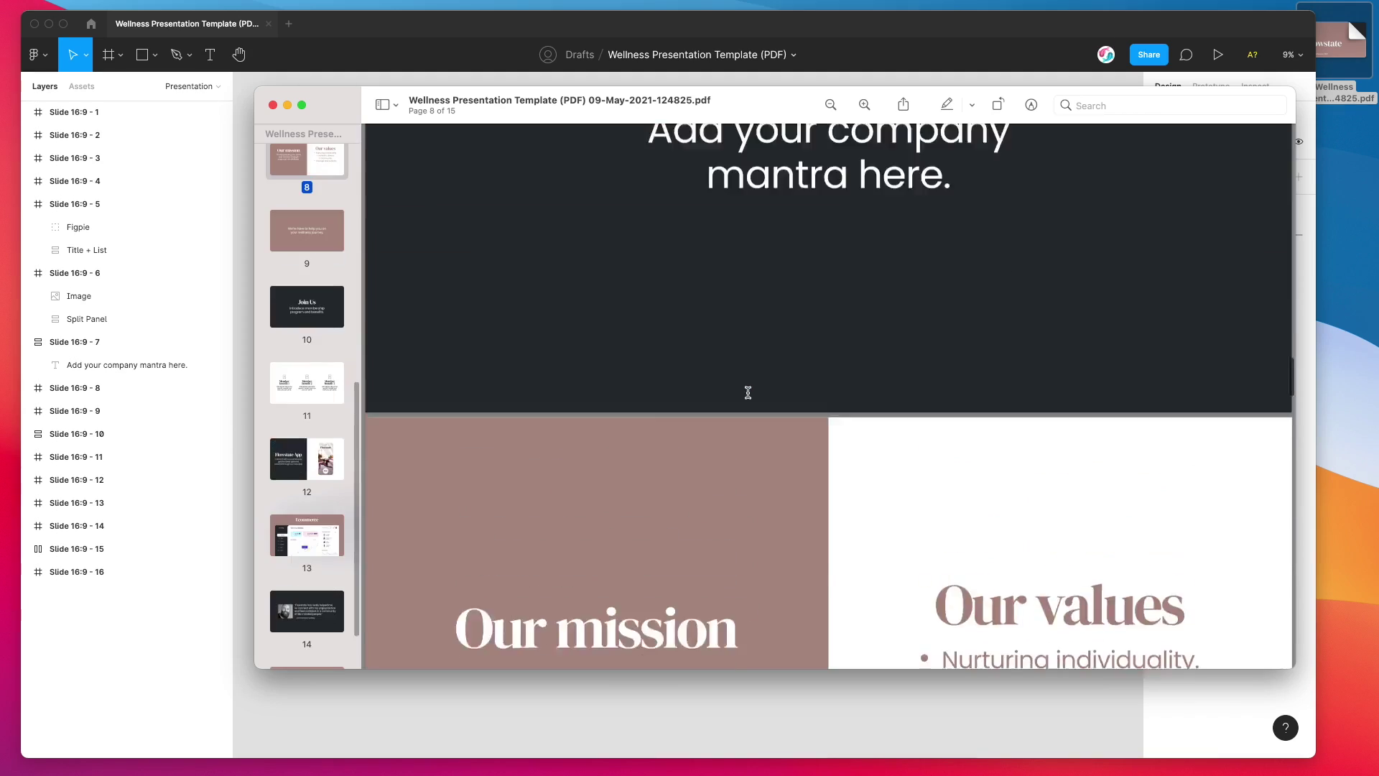
scroll(748, 392, "down", 5)
scroll(747, 393, "down", 5)
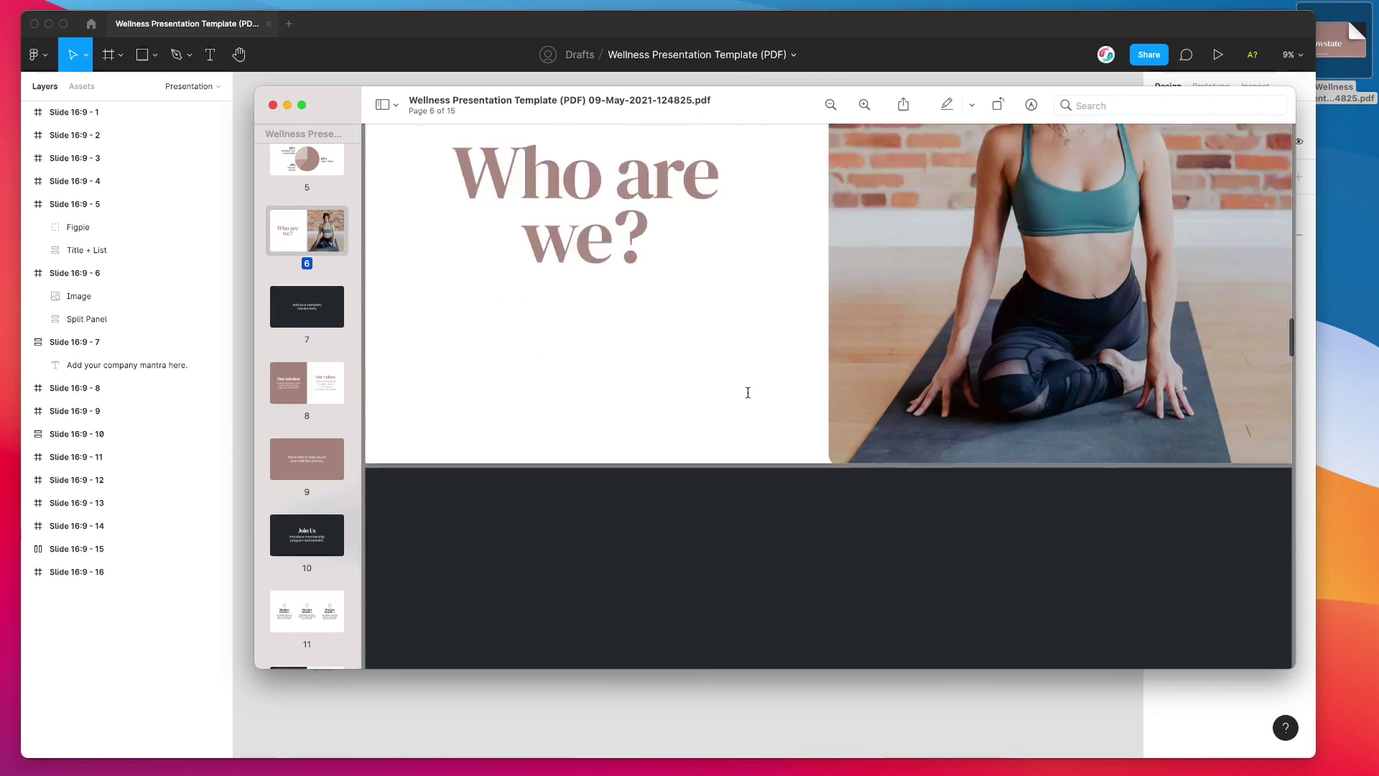
scroll(747, 393, "up", 3)
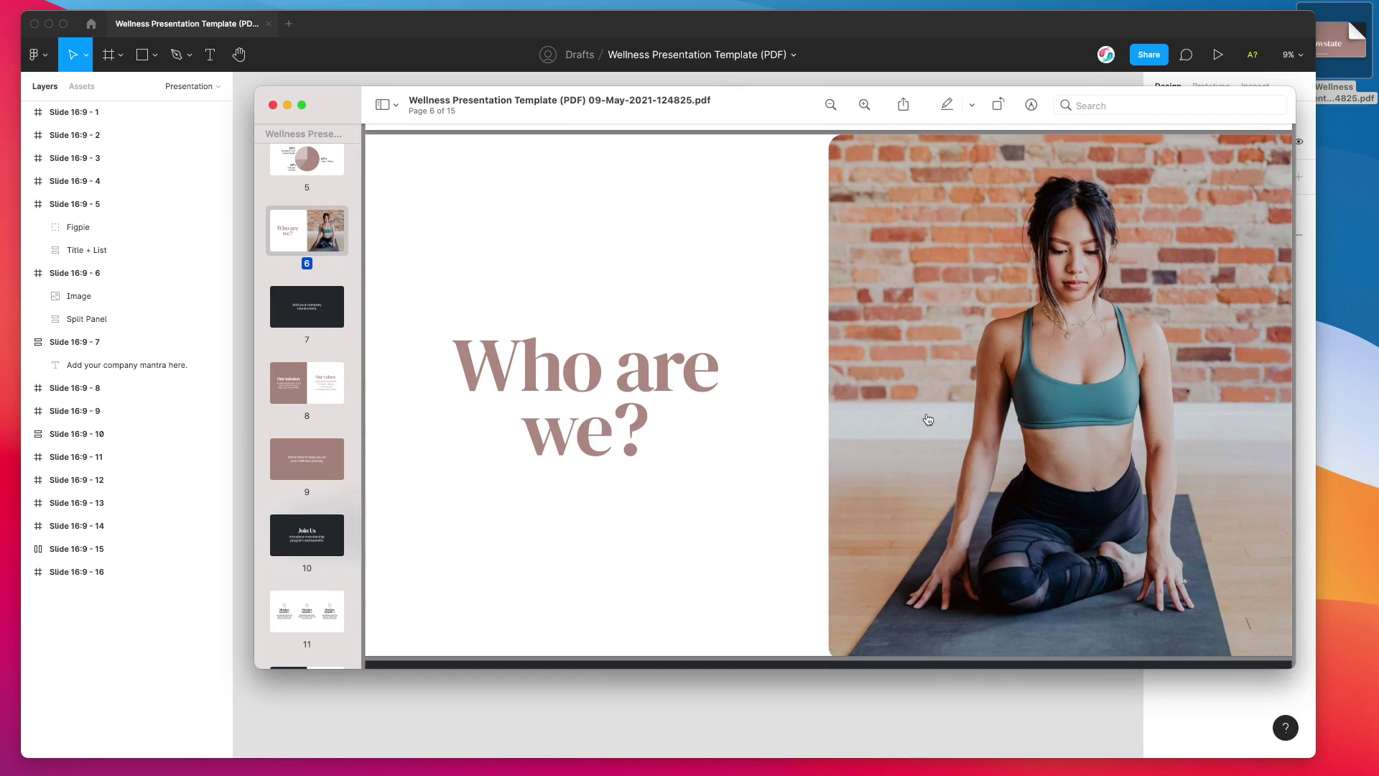
scroll(825, 416, "up", 1)
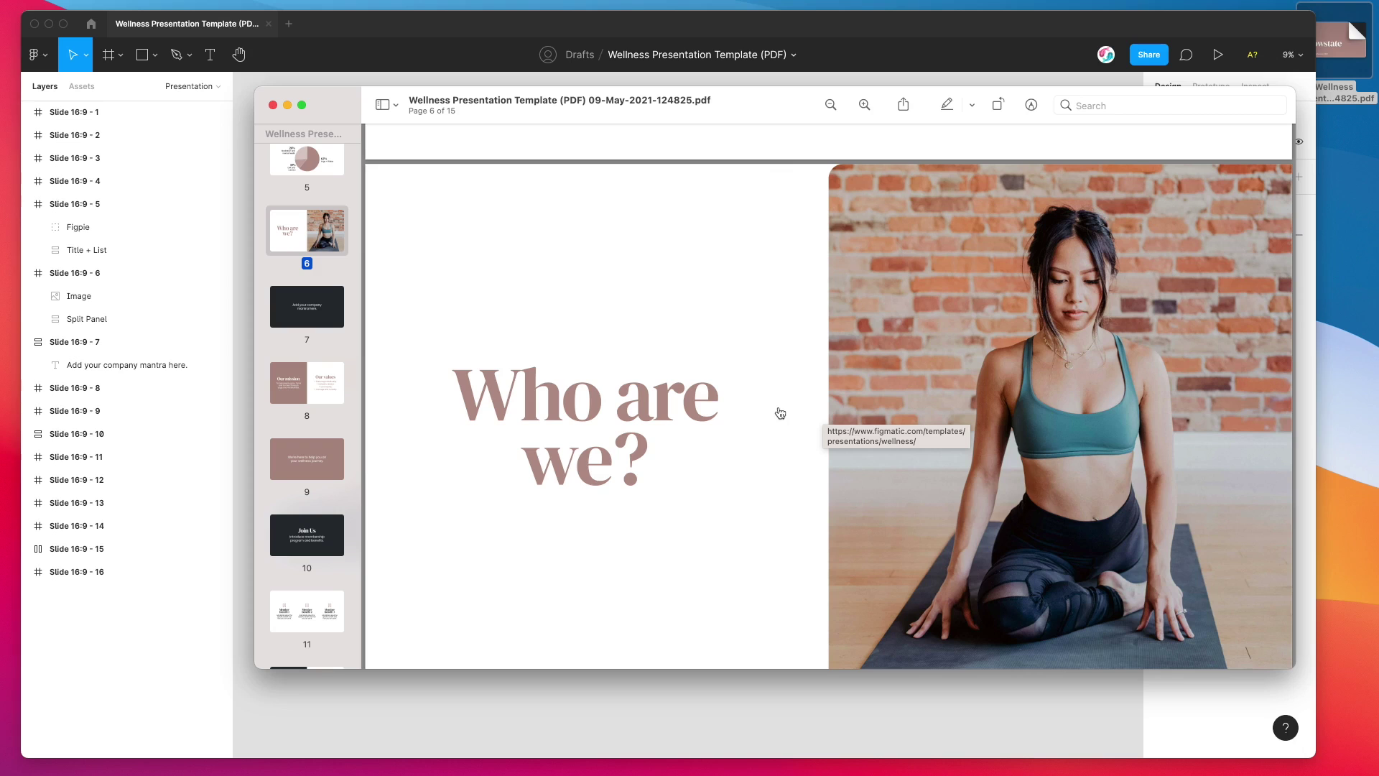
scroll(782, 378, "up", 5)
scroll(783, 379, "up", 10)
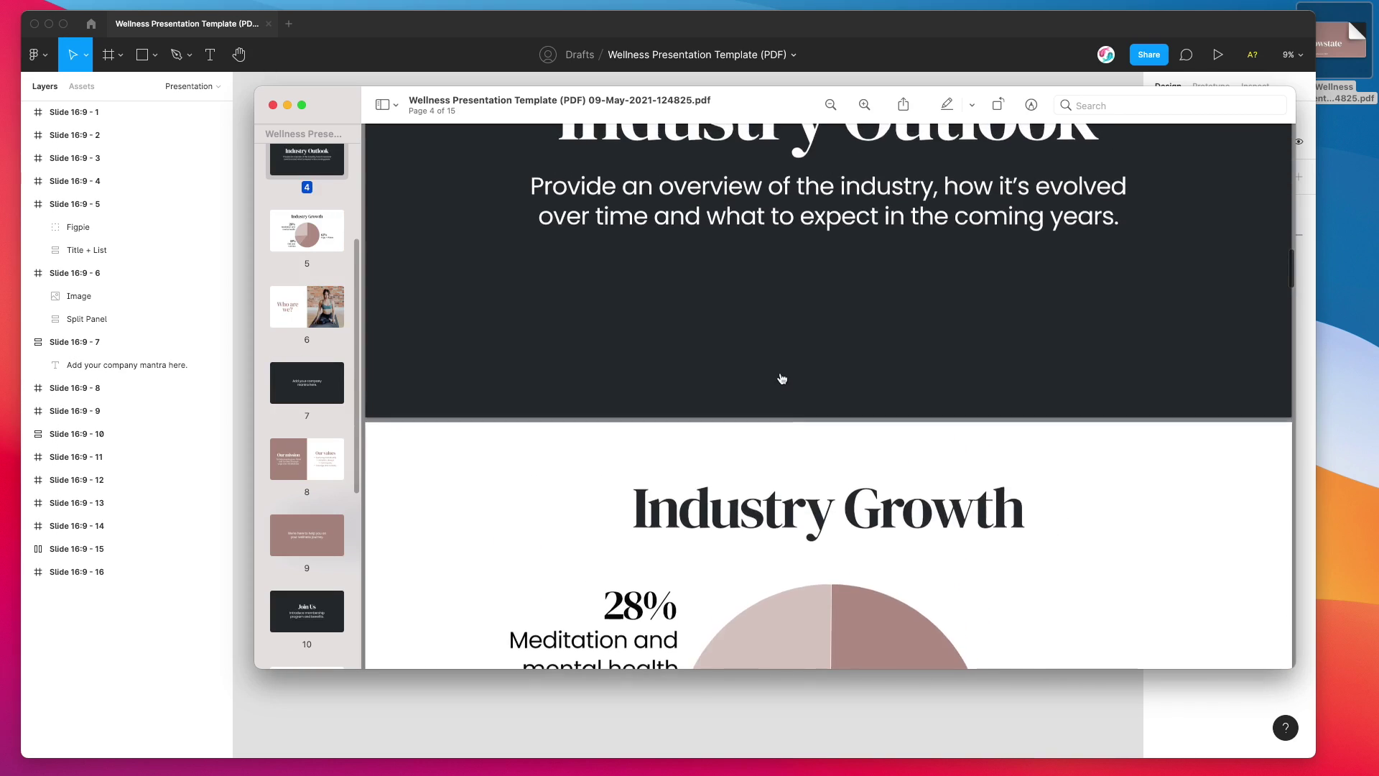
scroll(782, 378, "down", 10)
scroll(783, 379, "down", 5)
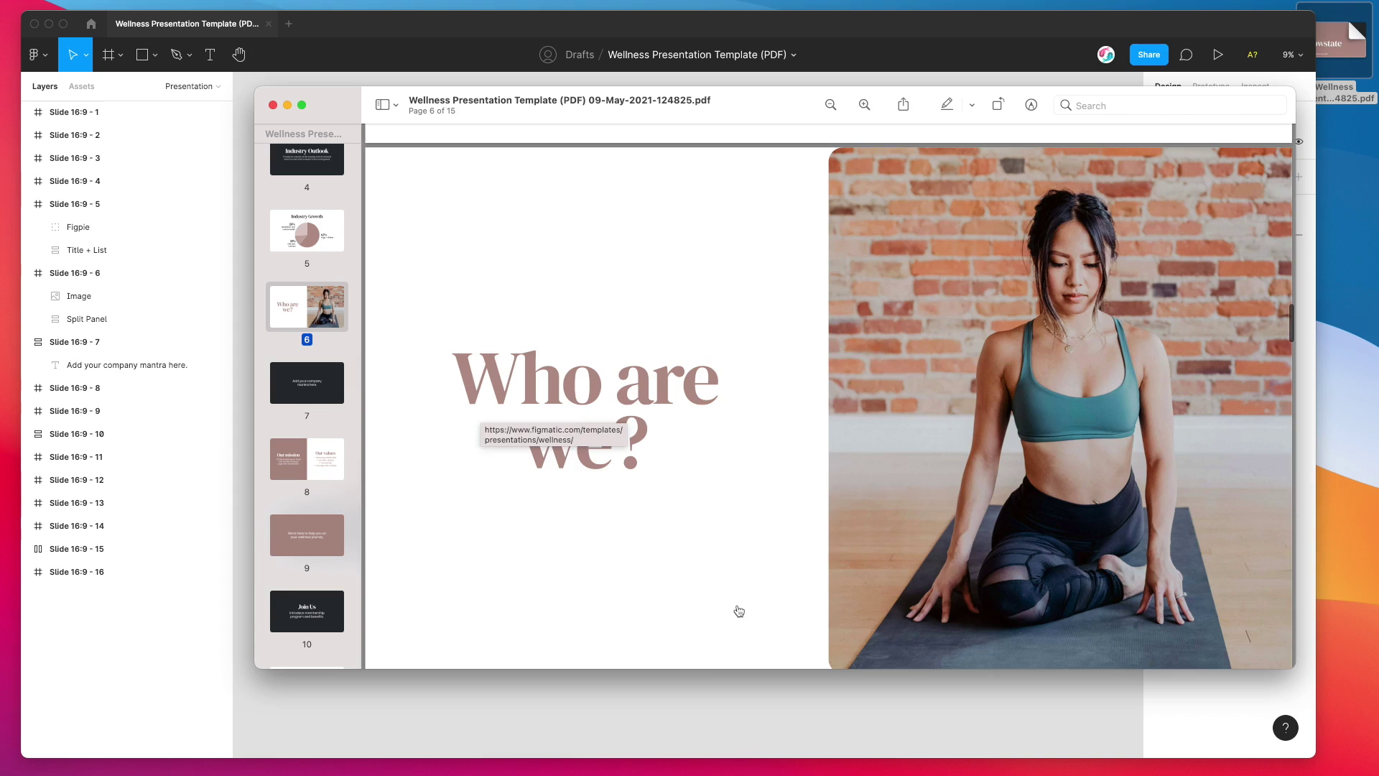
scroll(735, 610, "up", 1)
scroll(675, 517, "up", 20)
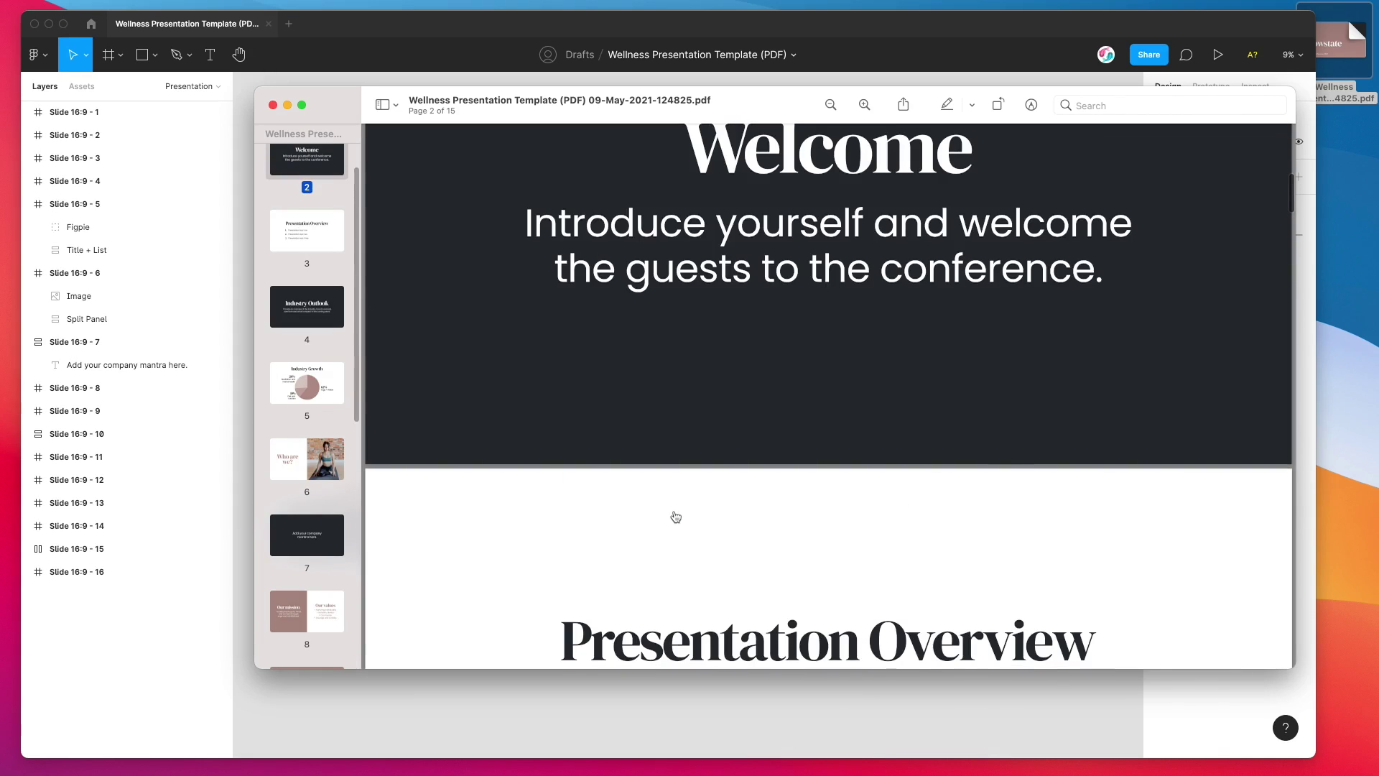
left_click_drag(551, 113, 546, 148)
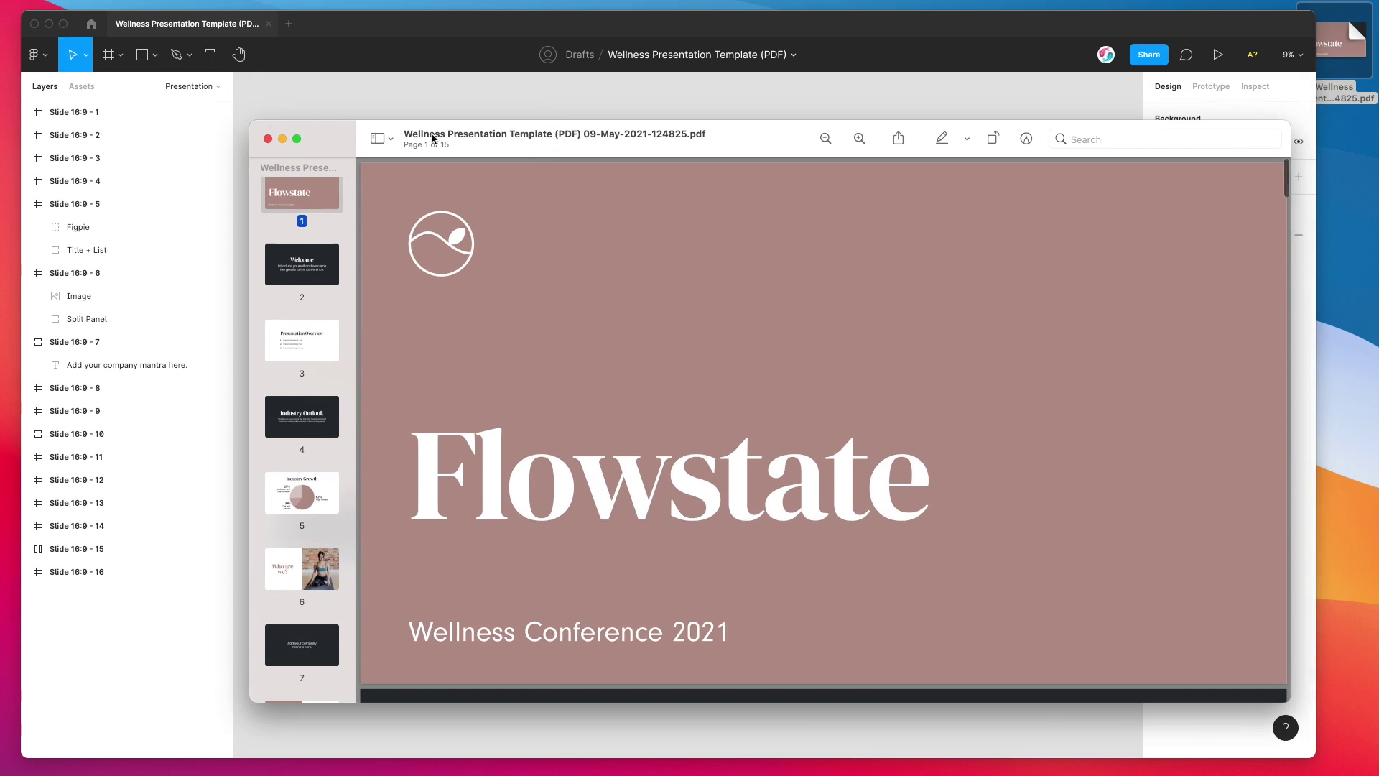
- Close the PDF and the PDF-ready dialog, relaunch Pitchdeck, and select slide 16:9 - 6
left_click(269, 141)
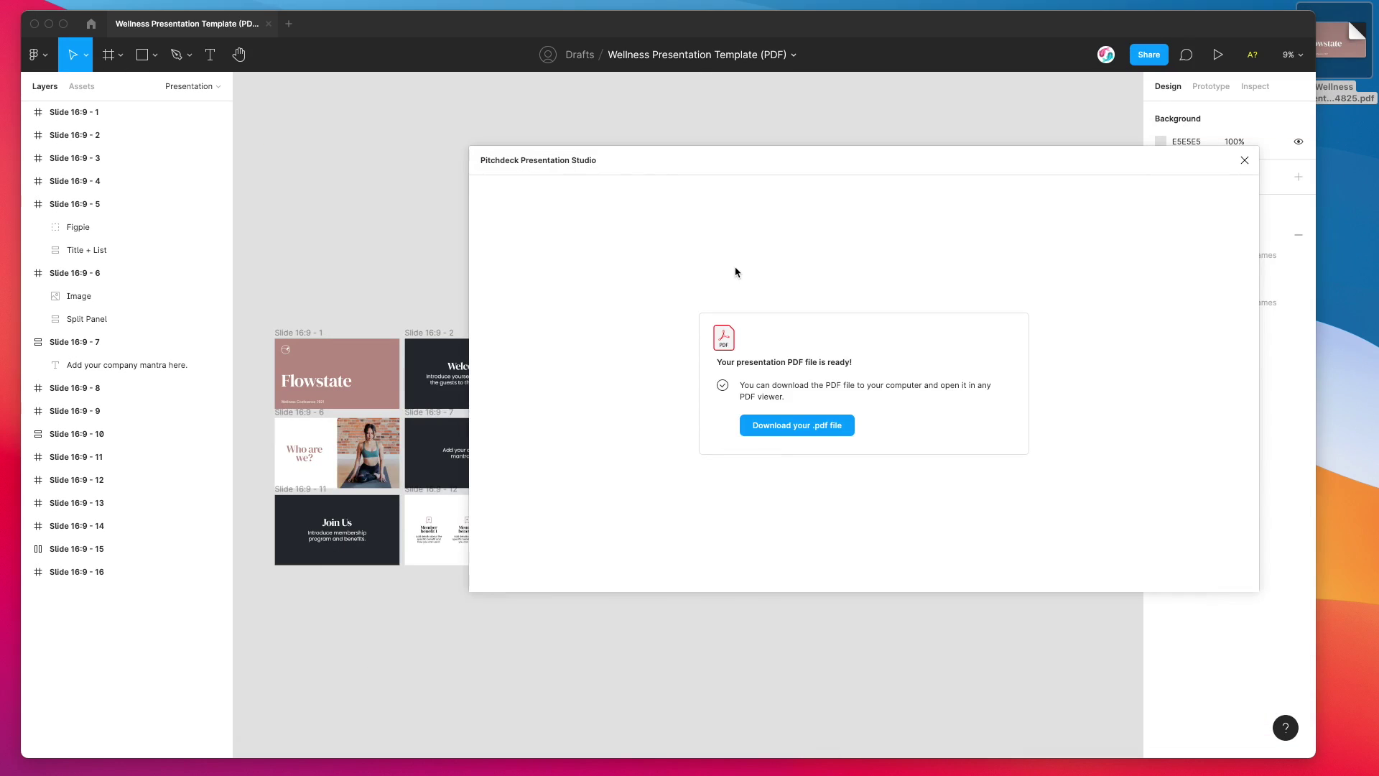
left_click(1244, 160)
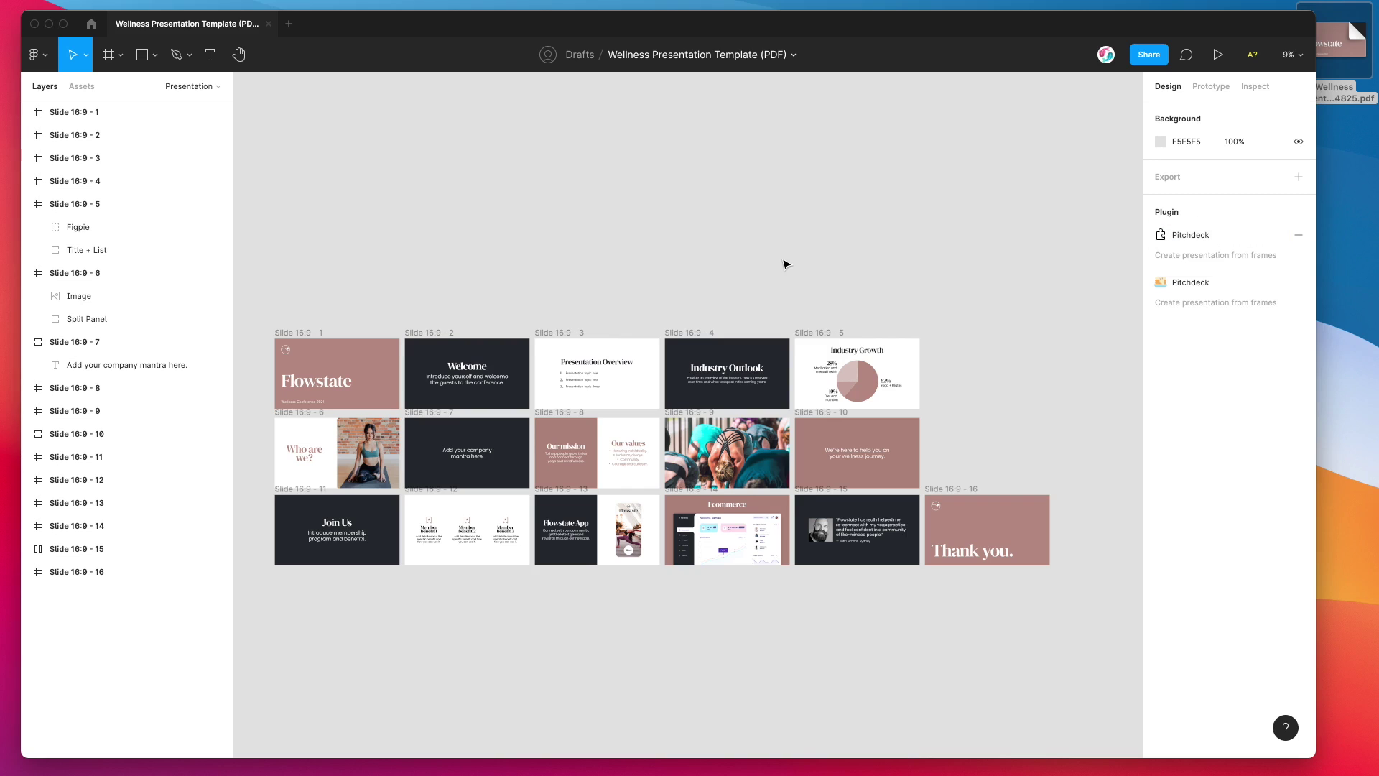
key("super+alt+p")
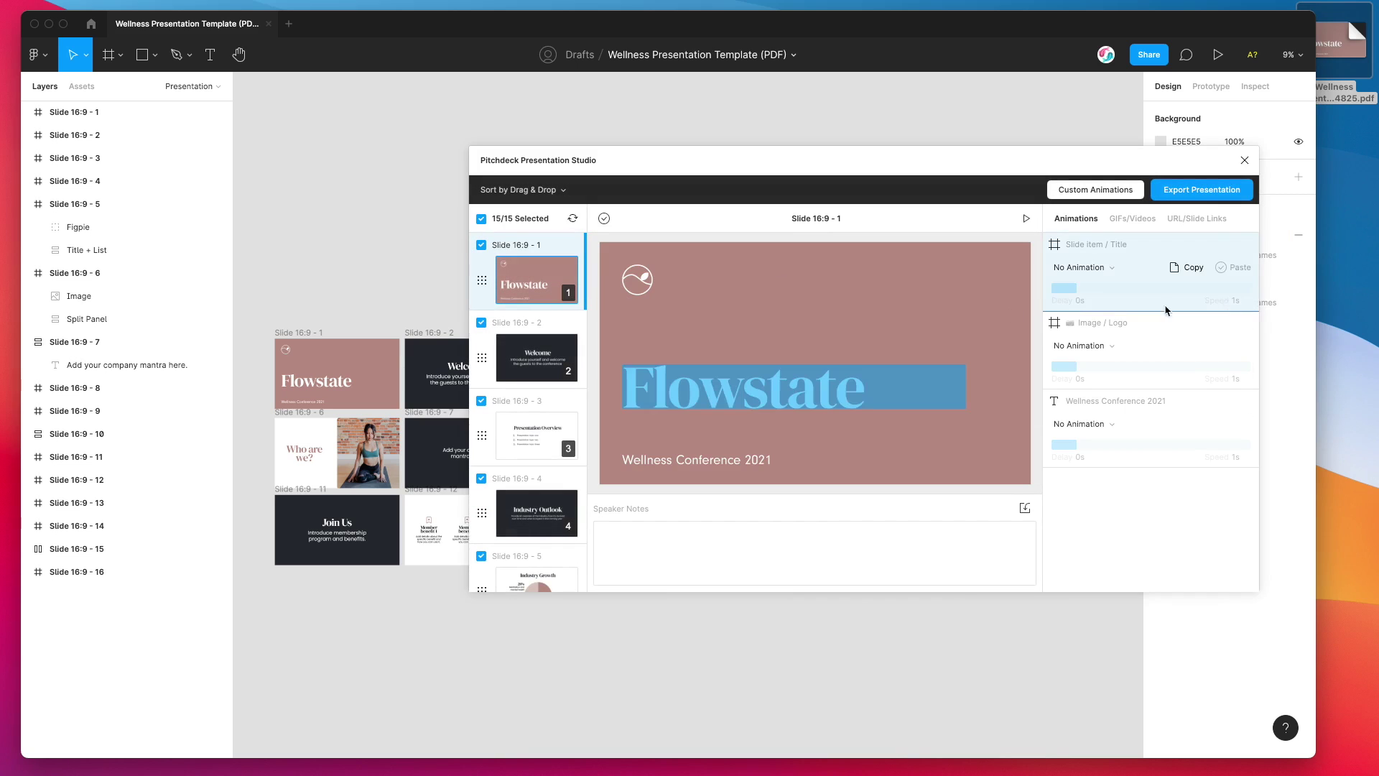
scroll(528, 364, "down", 3)
scroll(528, 364, "down", 2)
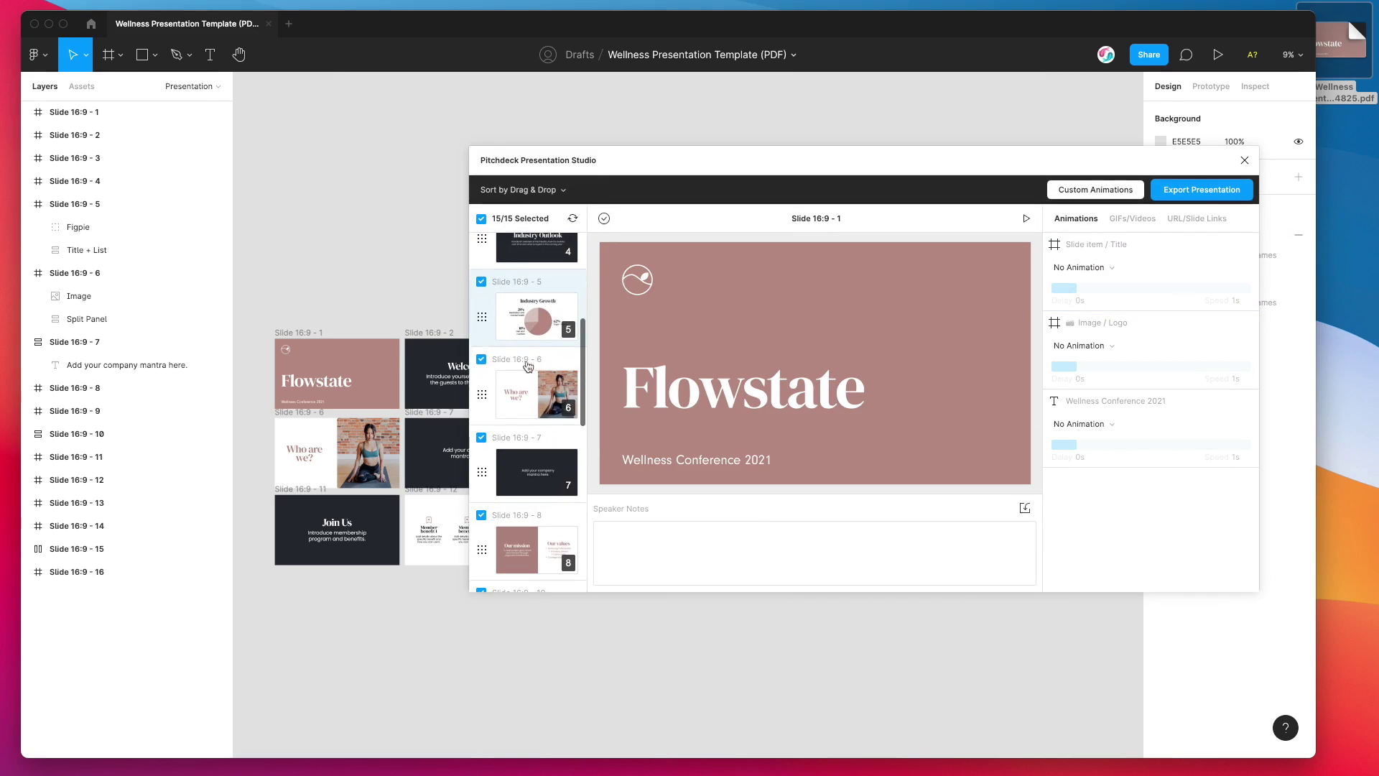
left_click(534, 397)
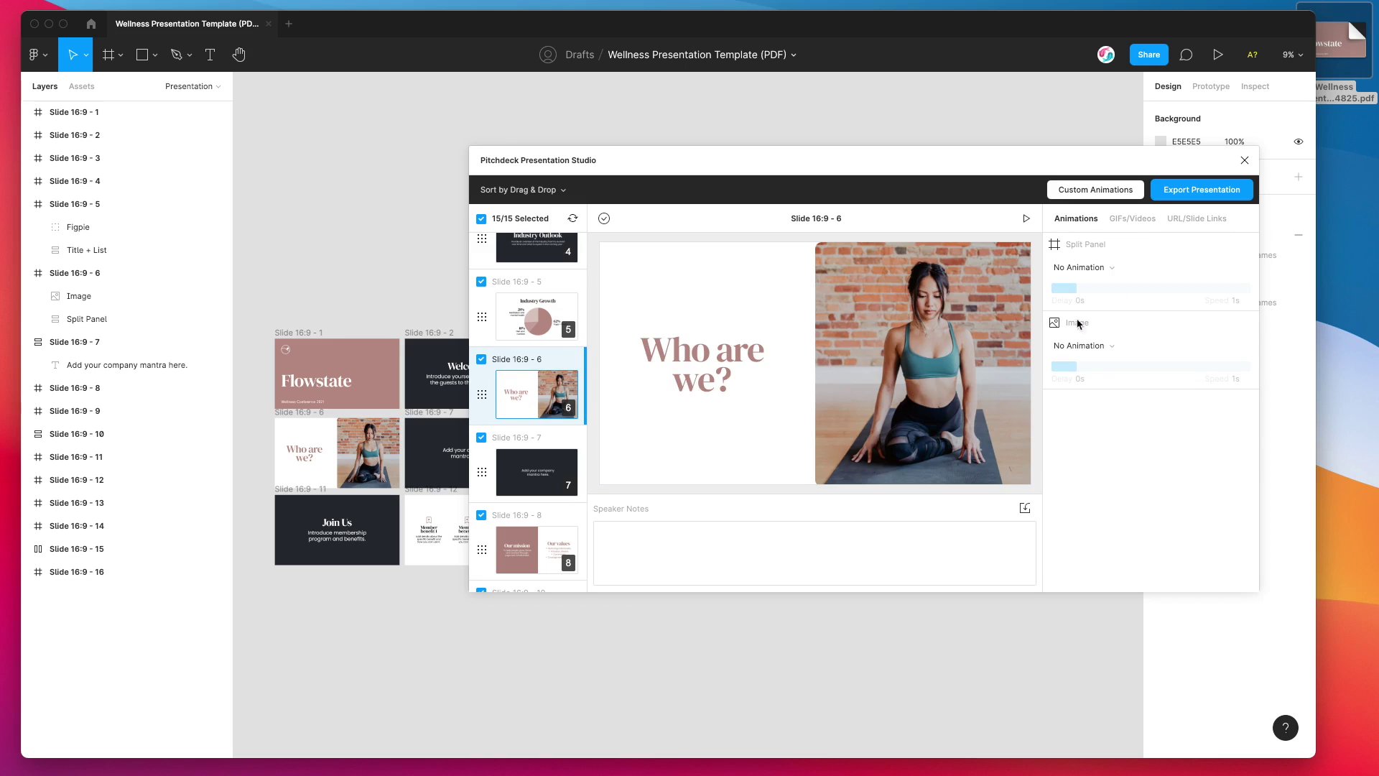
- Change slide 16:9 - 6's Image link from Slide 13 to an empty external website URL
left_click(1190, 220)
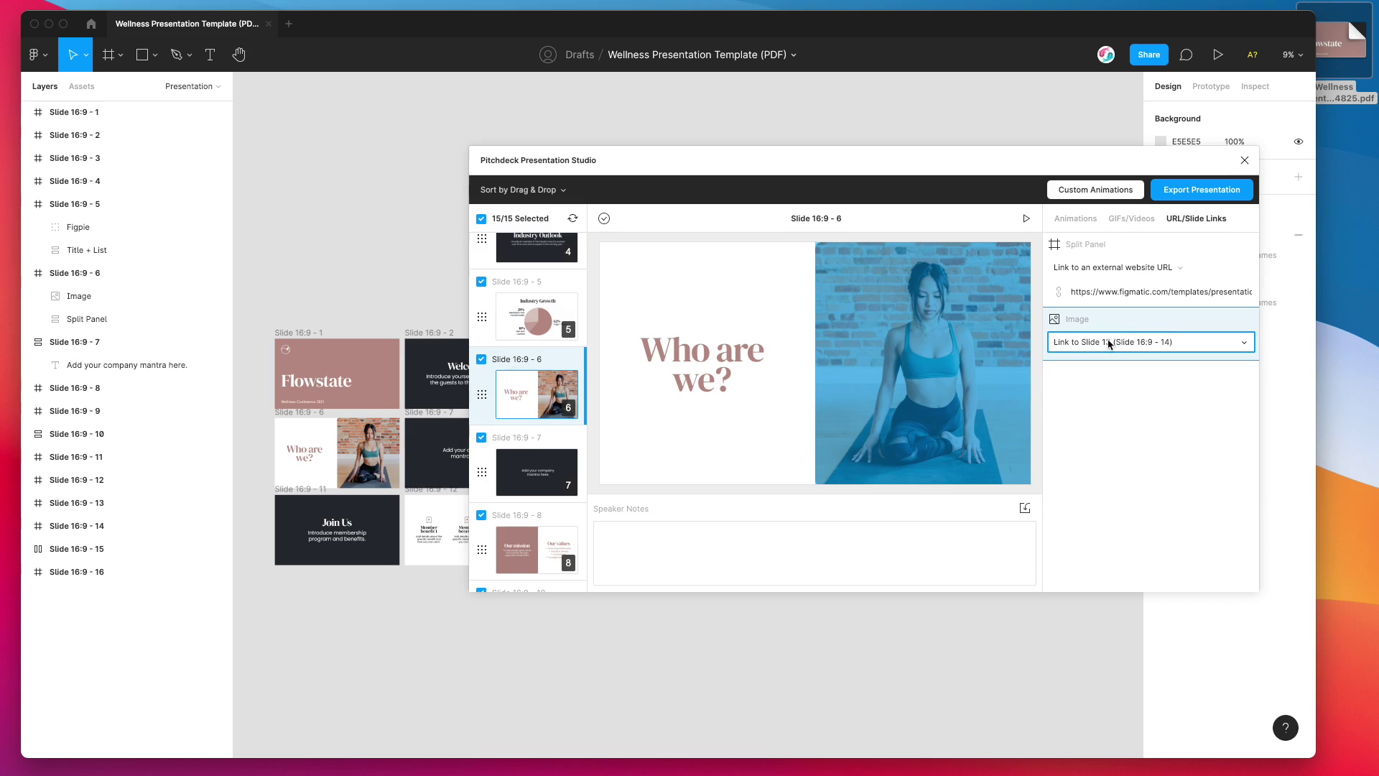
left_click(1112, 343)
scroll(1117, 454, "up", 3)
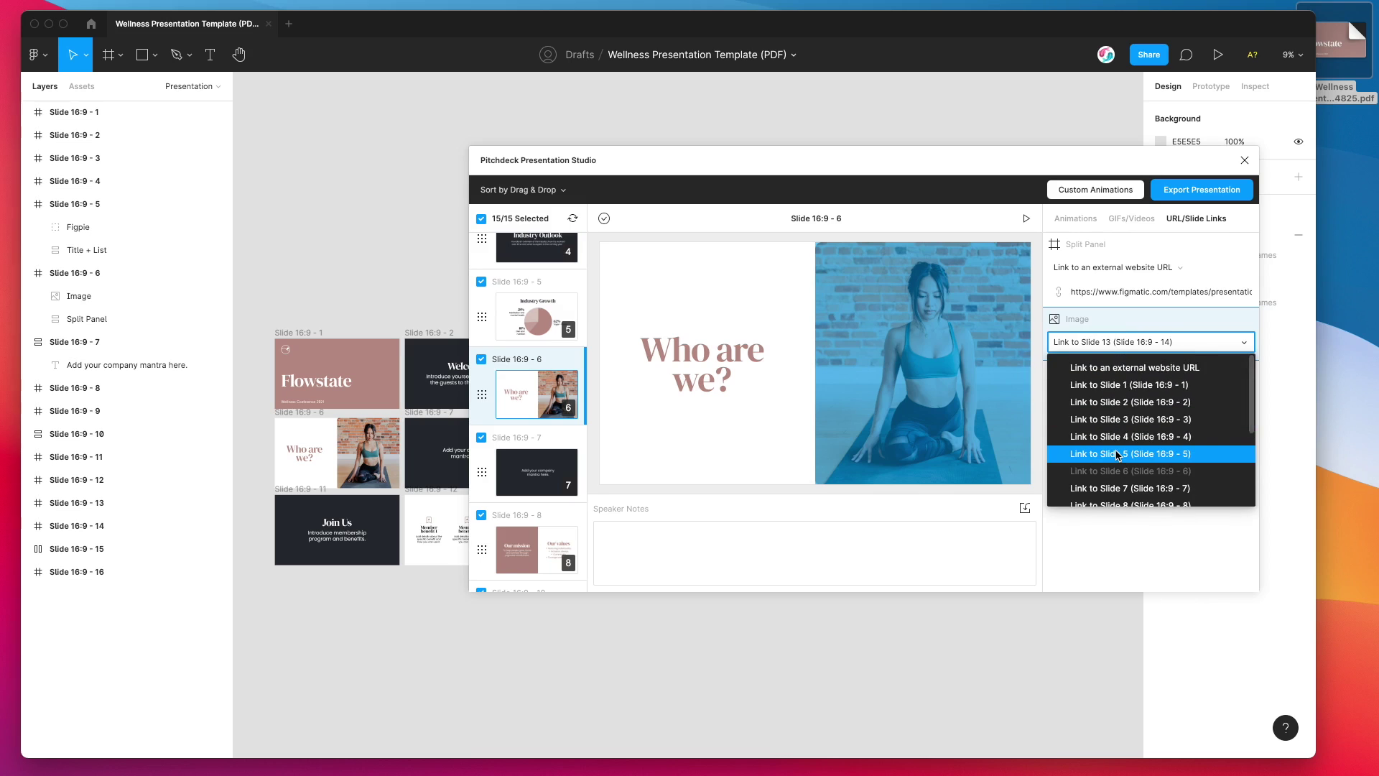
left_click(1122, 372)
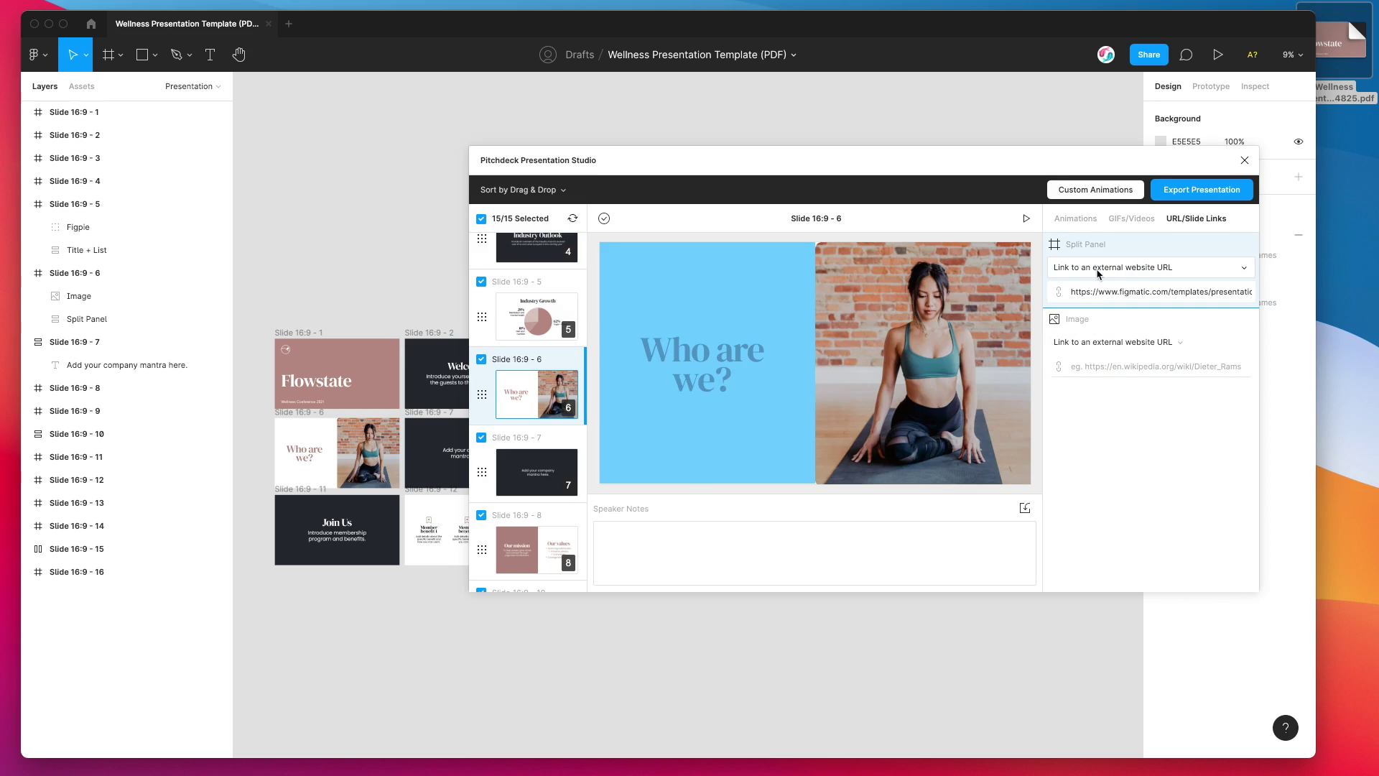
left_click(1102, 343)
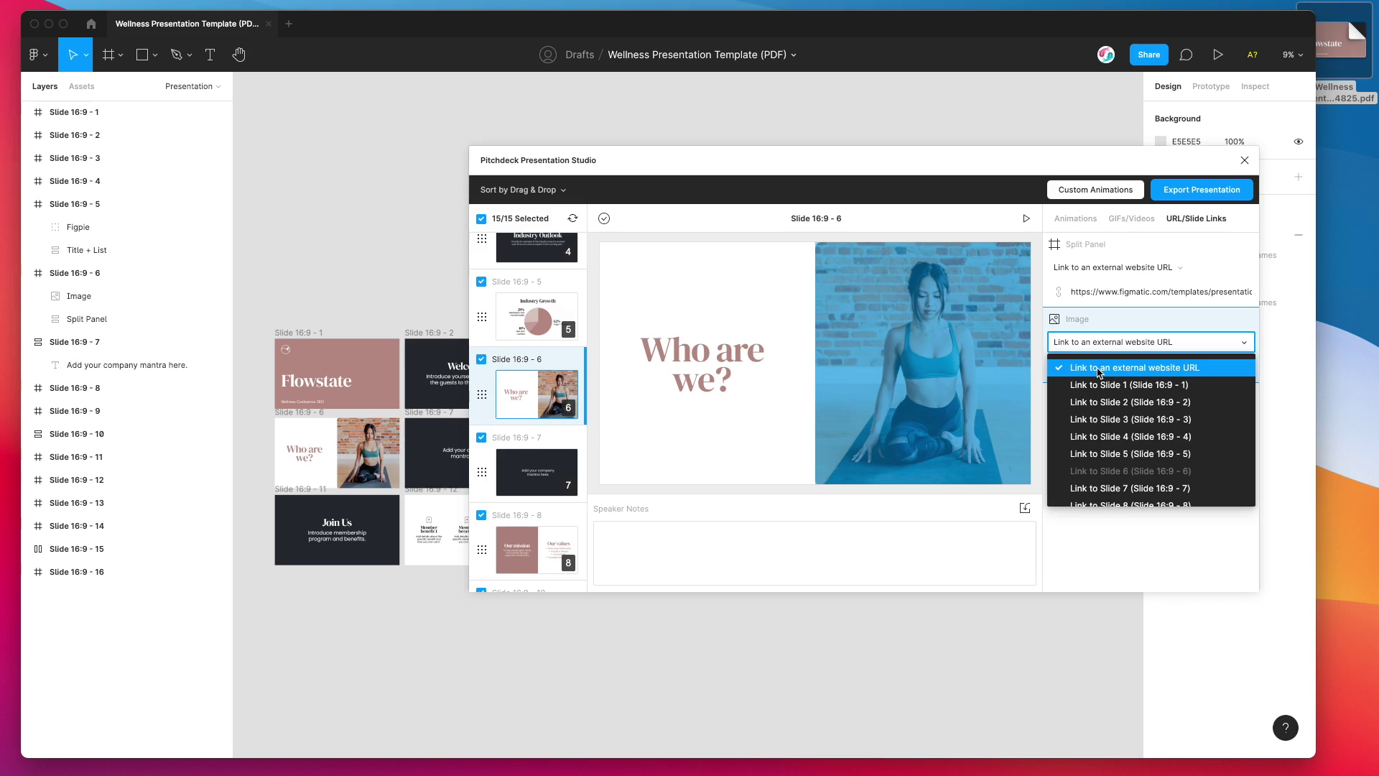
left_click(1098, 369)
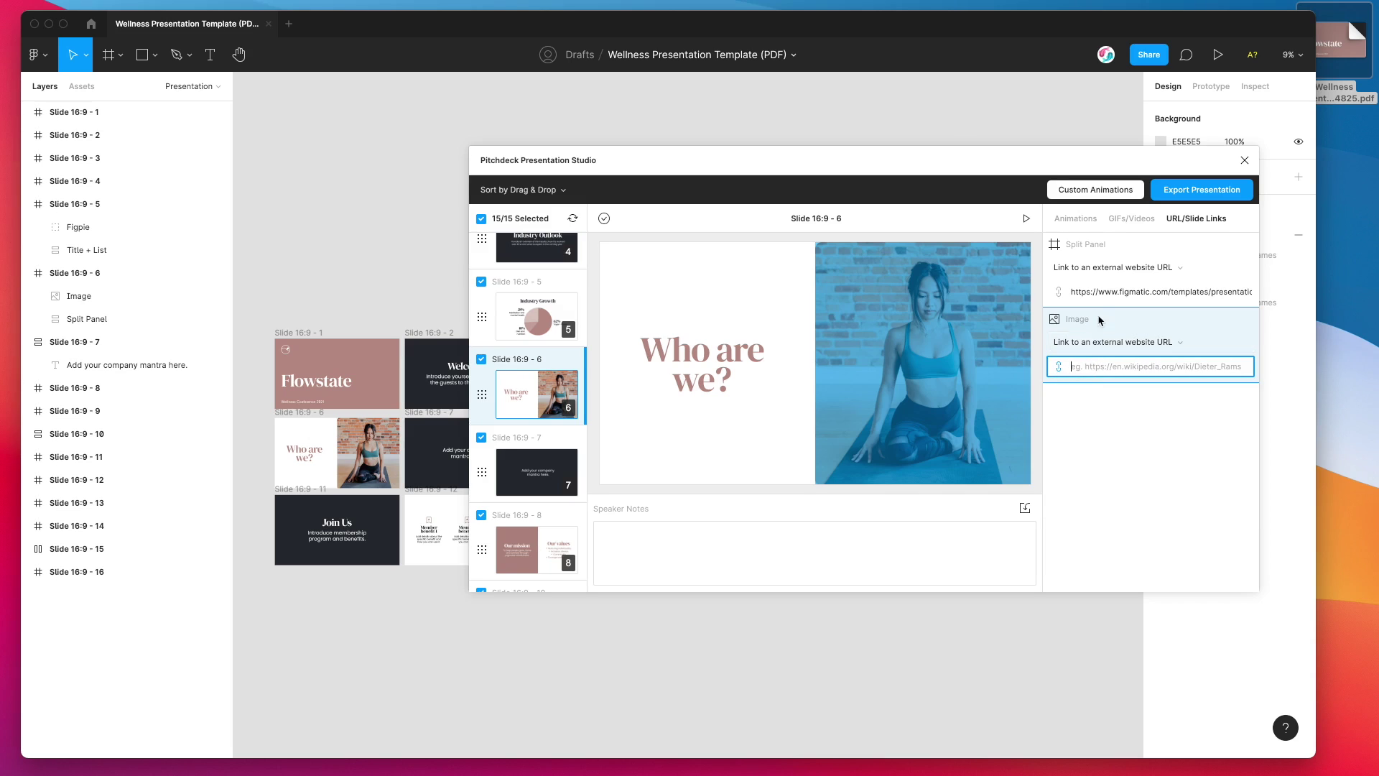
- Delete the Figmatic URL from the Split Panel's link so it is empty
left_click(1100, 293)
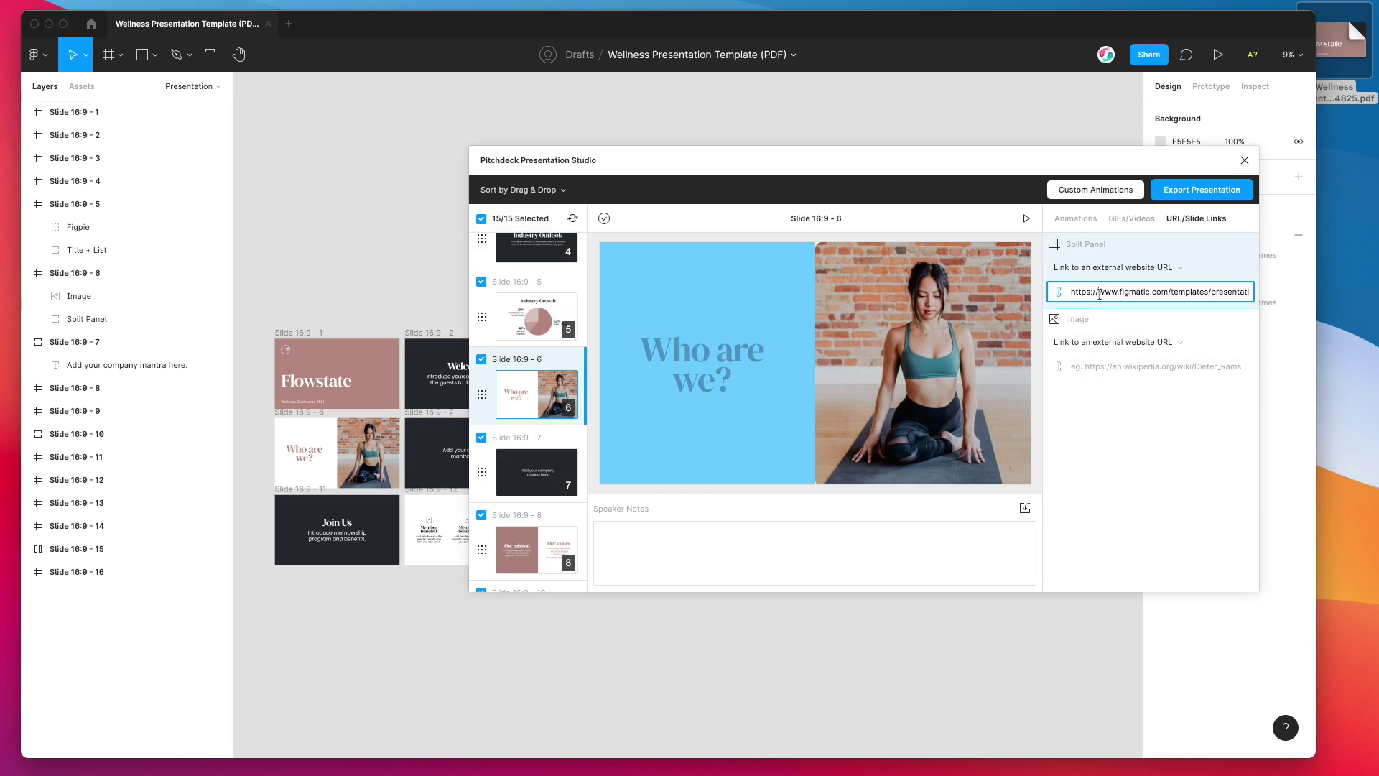
key("super+a")
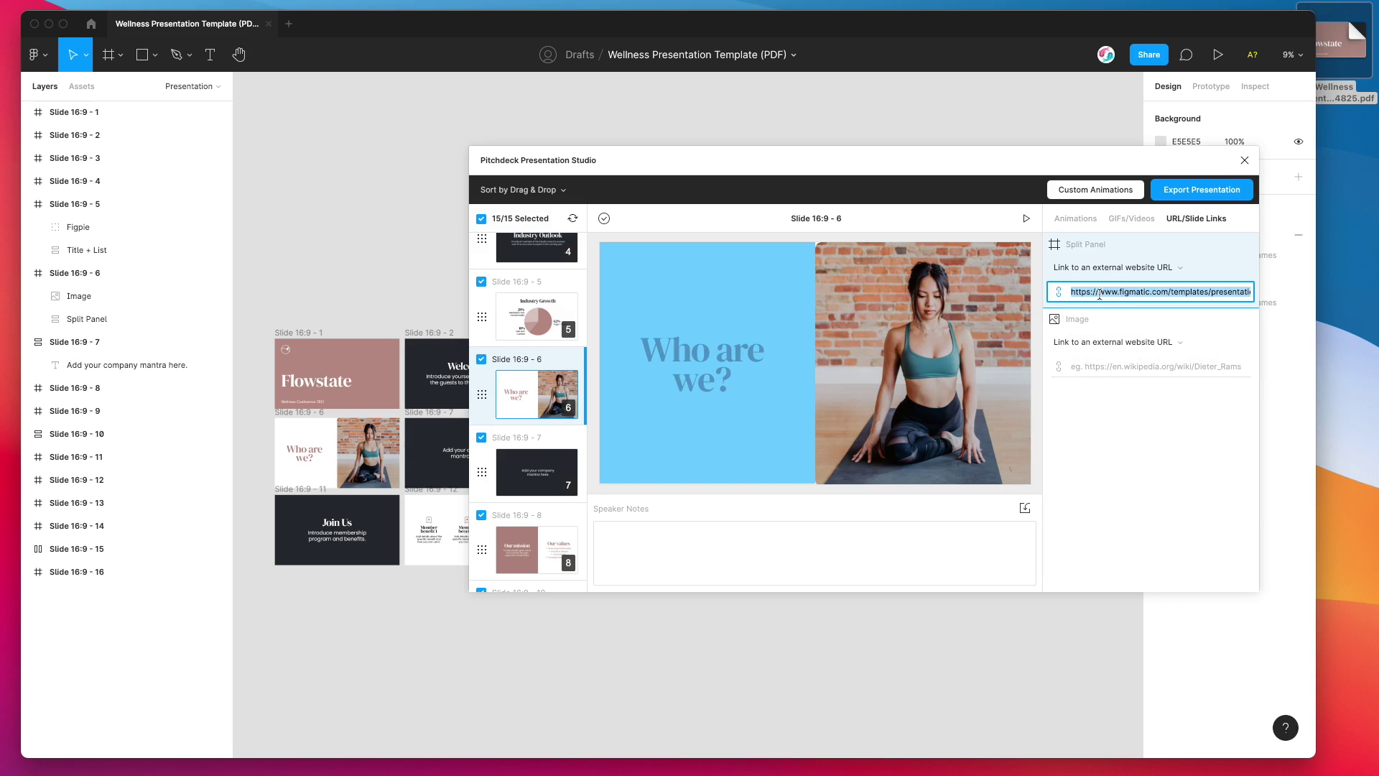
key("BackSpace")
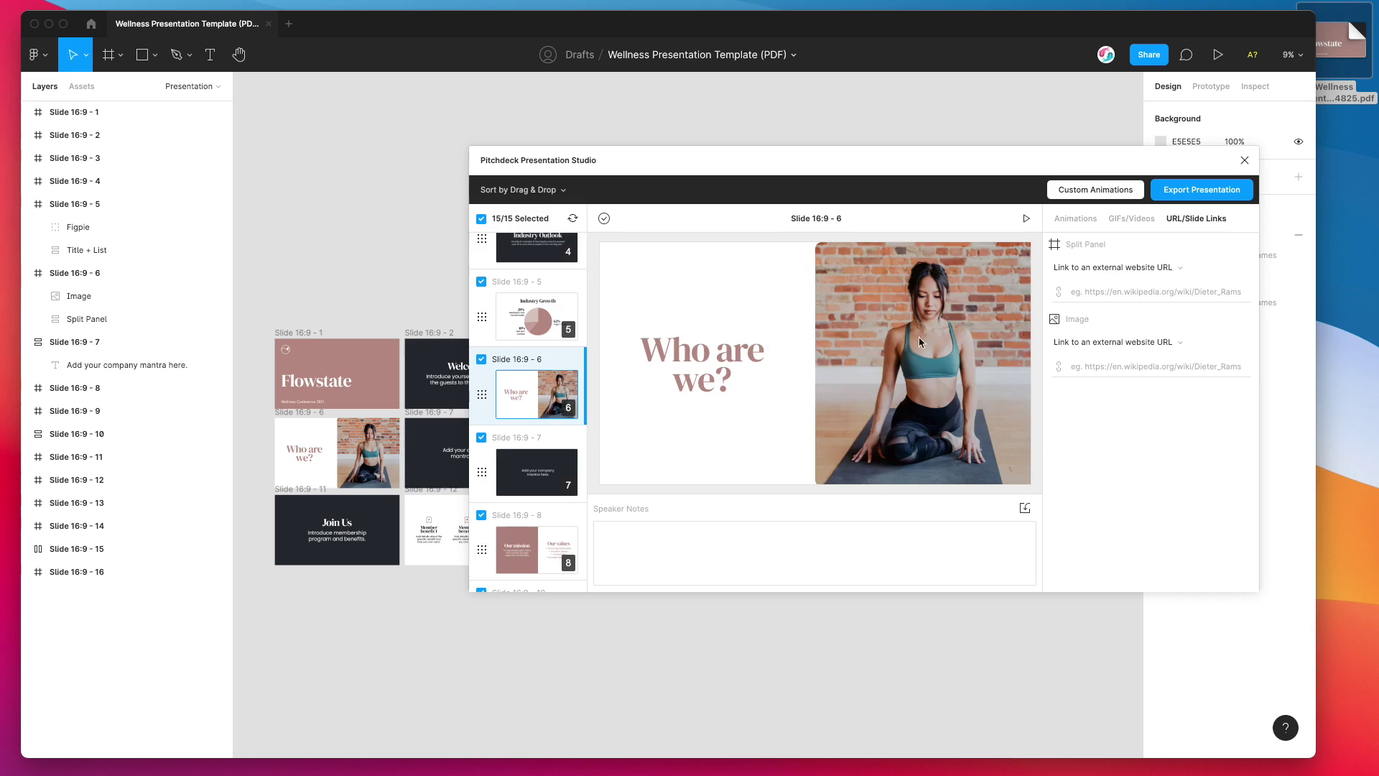
left_click(1094, 292)
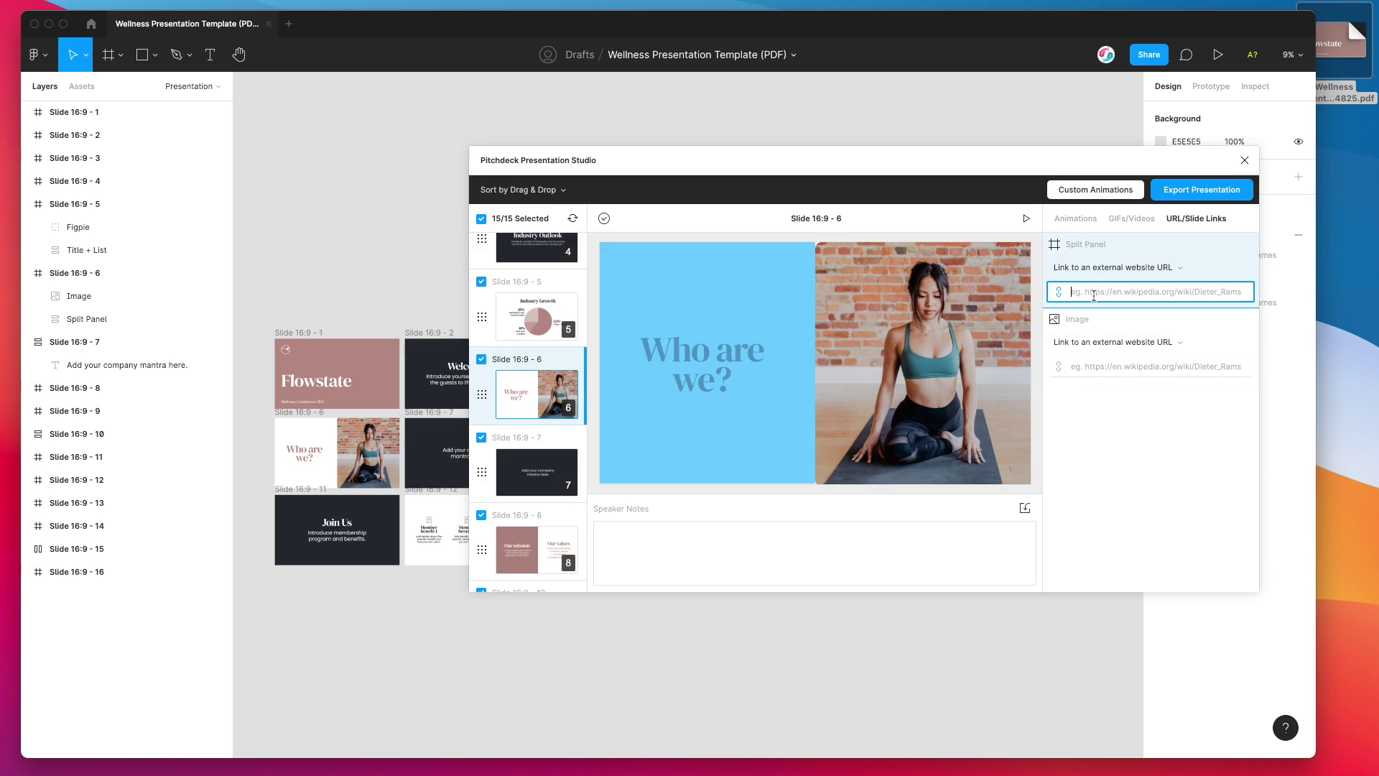
scroll(550, 330, "up", 5)
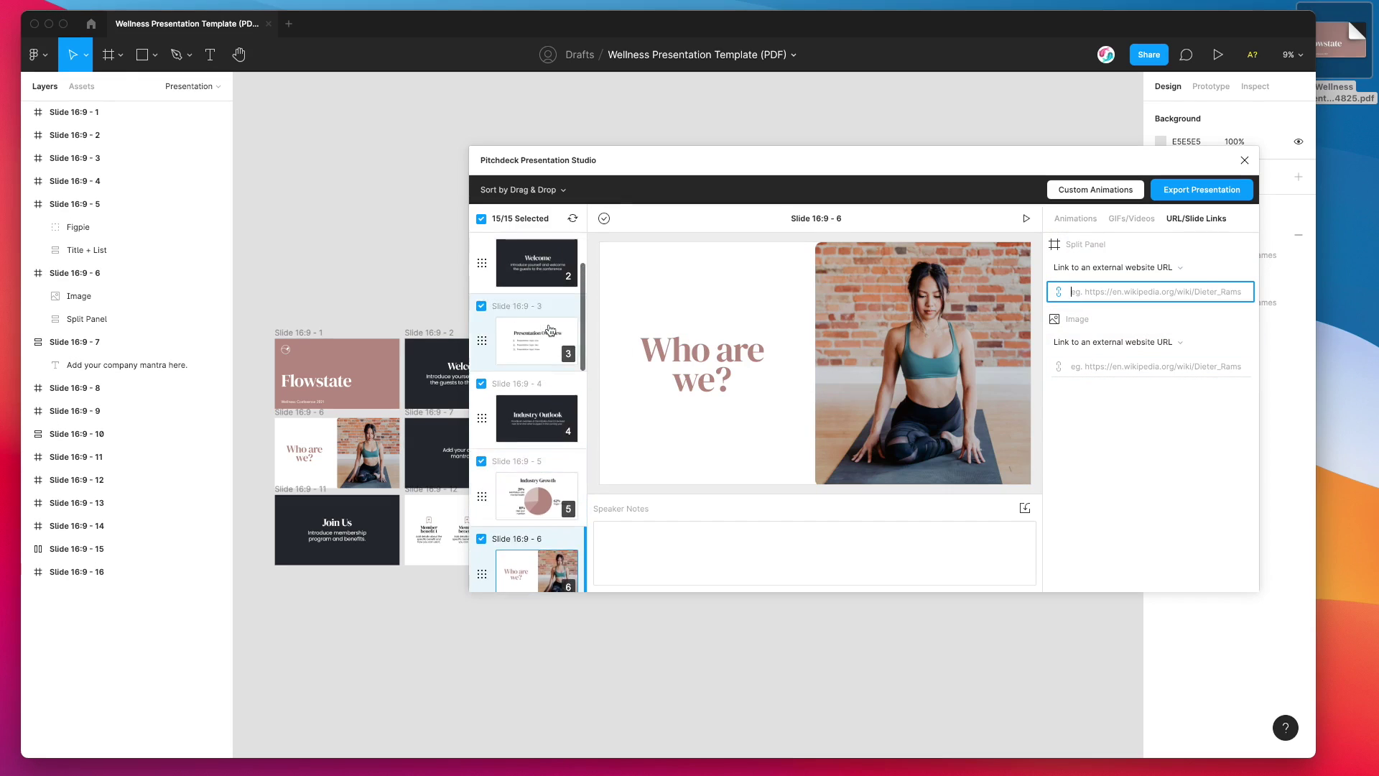
scroll(548, 344, "down", 3)
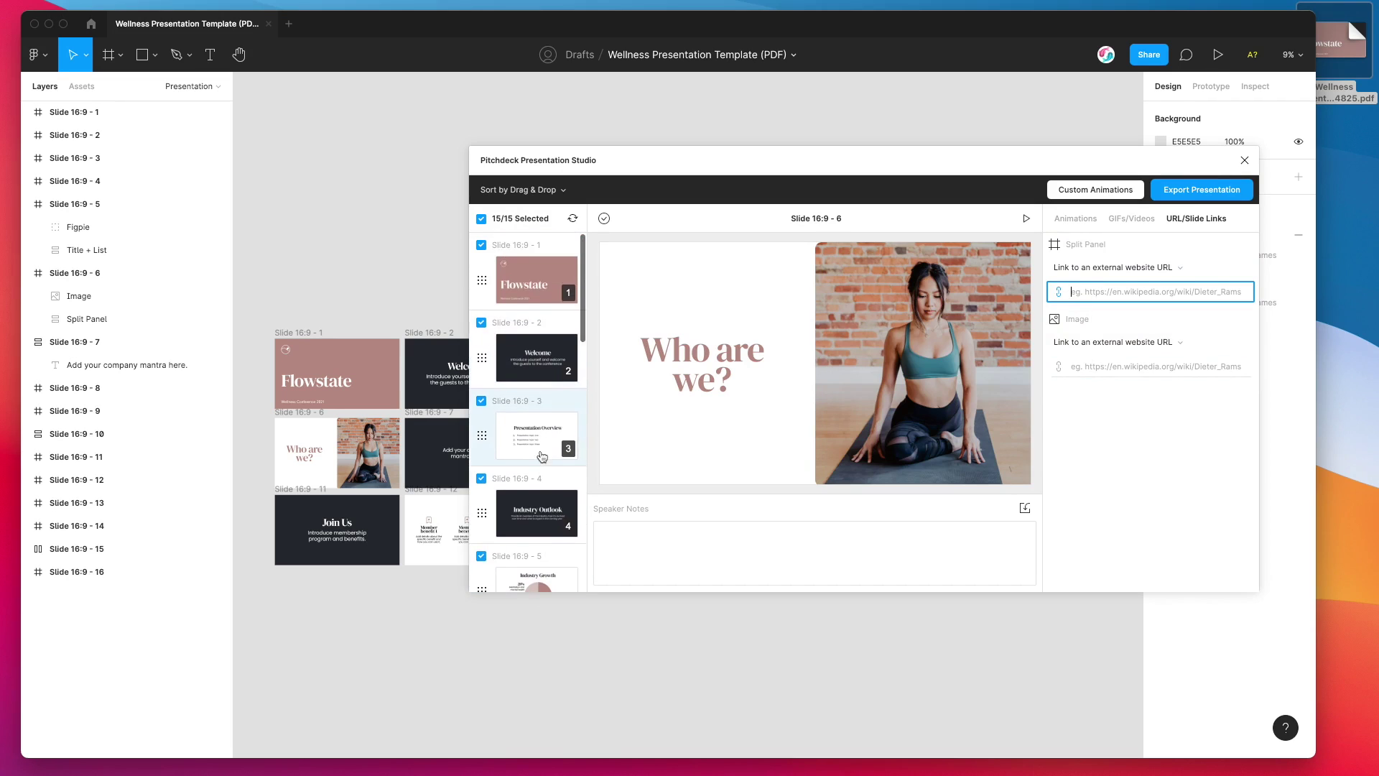
scroll(542, 453, "down", 2)
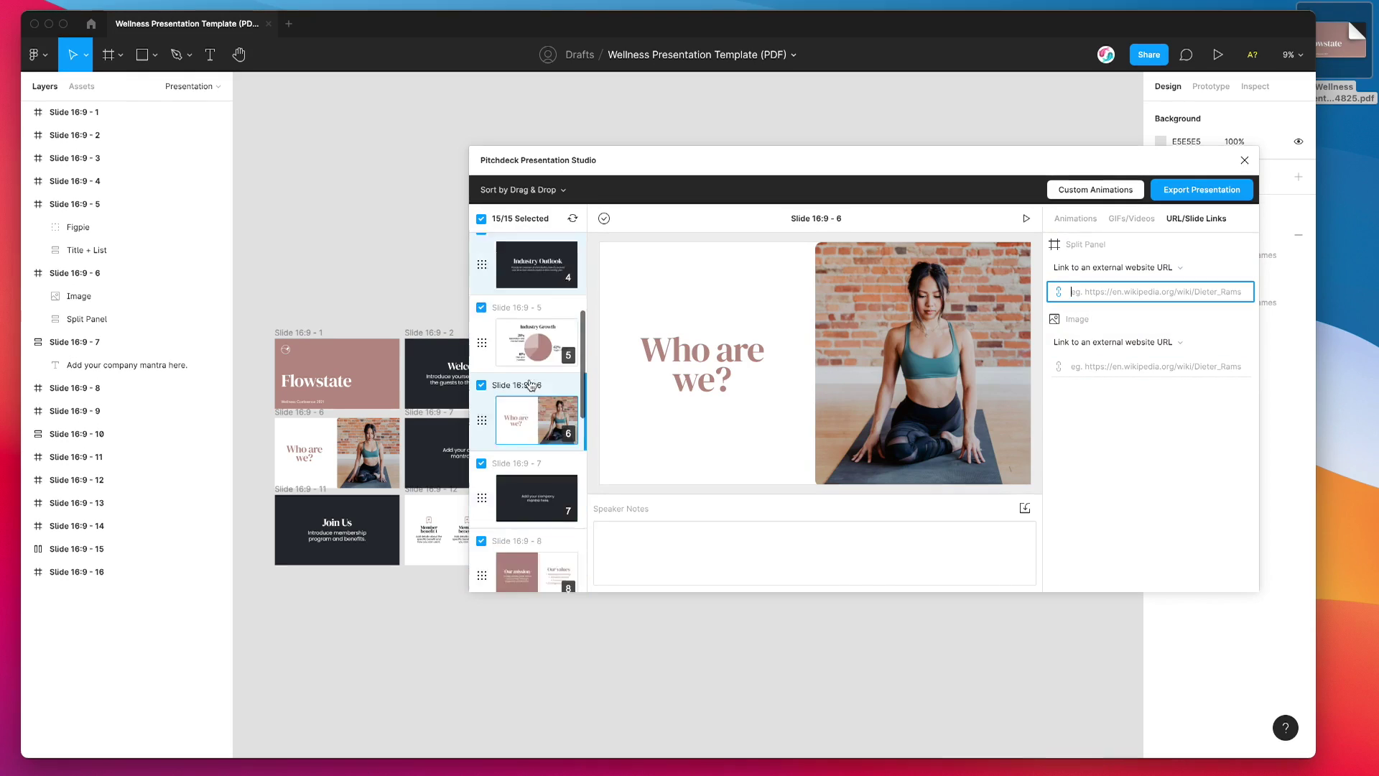
scroll(531, 384, "down", 3)
scroll(531, 384, "down", 5)
- Keep slide 16:9 - 13's Device linked to Slide 13 and exclude slide 16:9 - 14 from the presentation
left_click(538, 344)
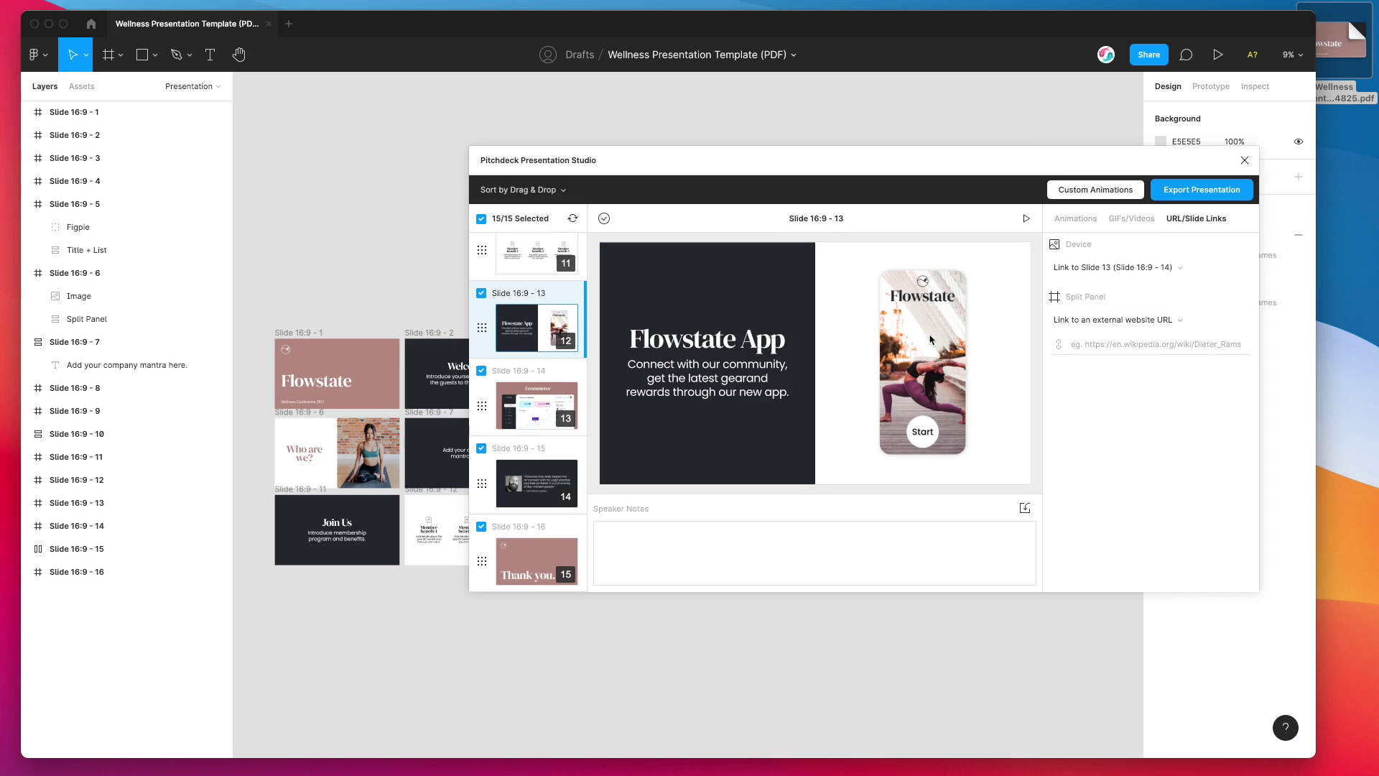
left_click(1085, 267)
scroll(1115, 365, "down", 3)
left_click(1102, 384)
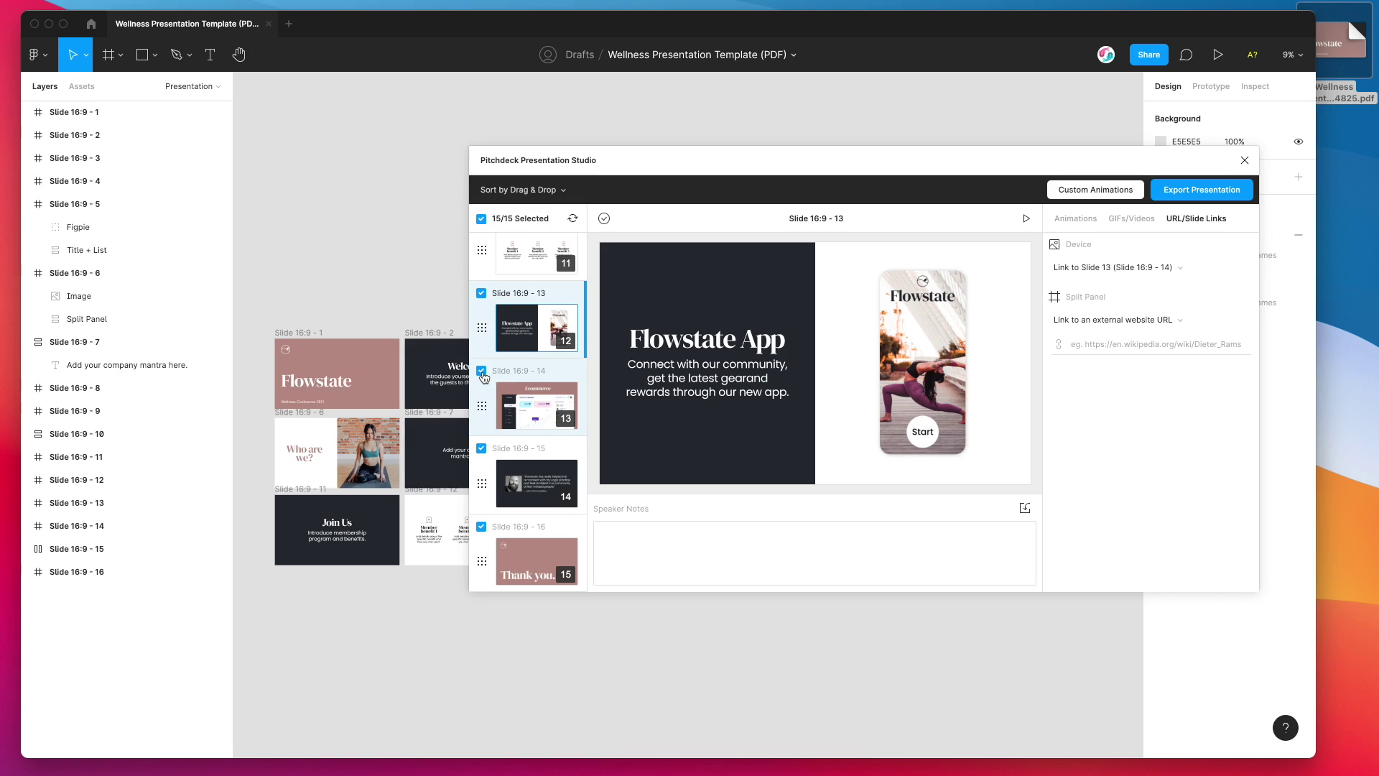
left_click(482, 371)
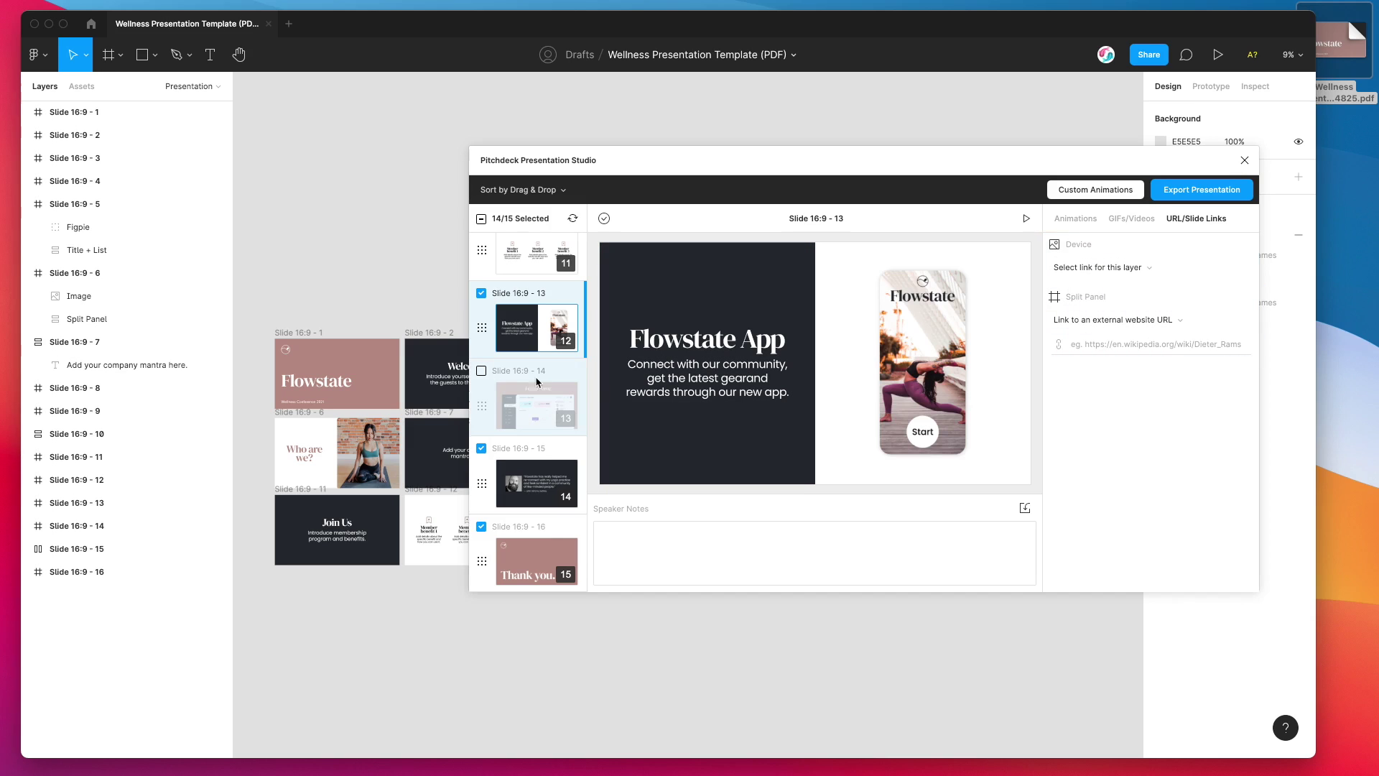
left_click(507, 374)
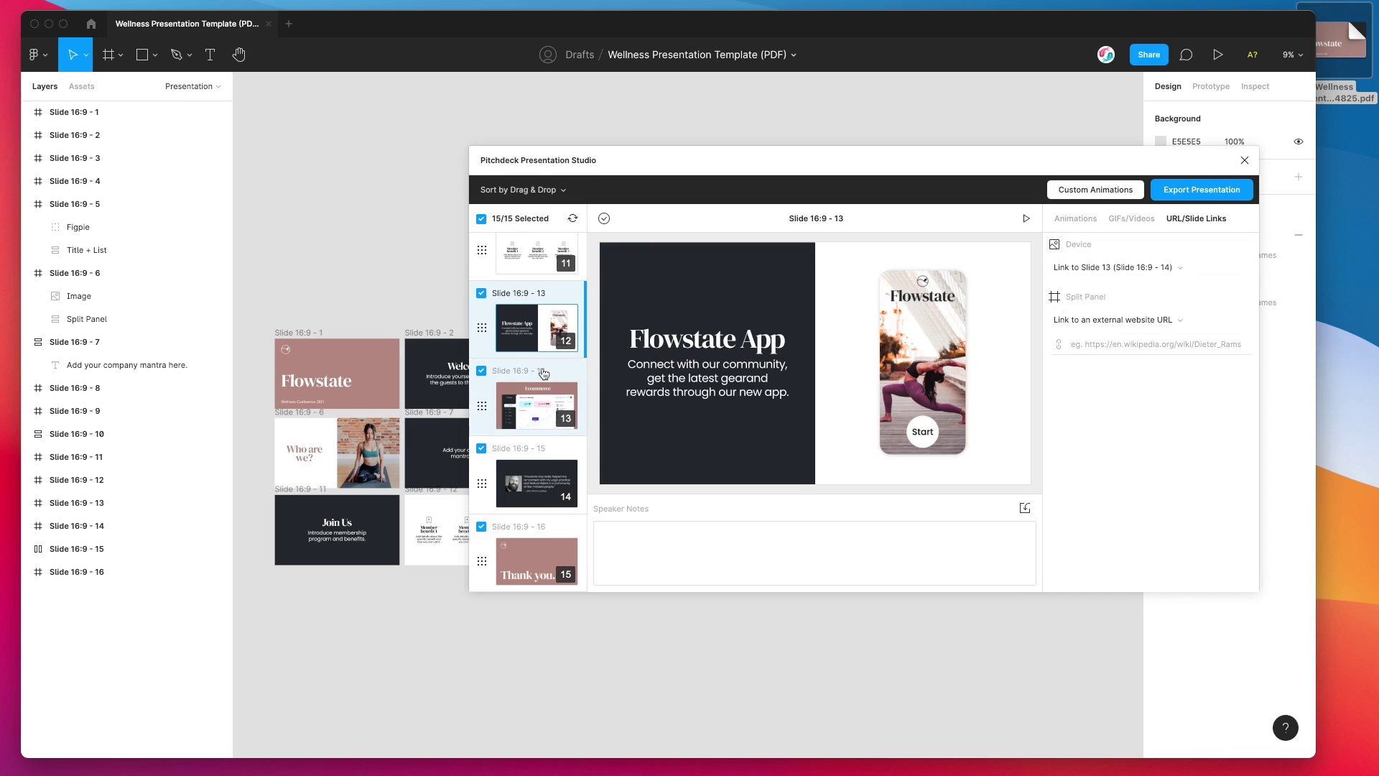
left_click(482, 372)
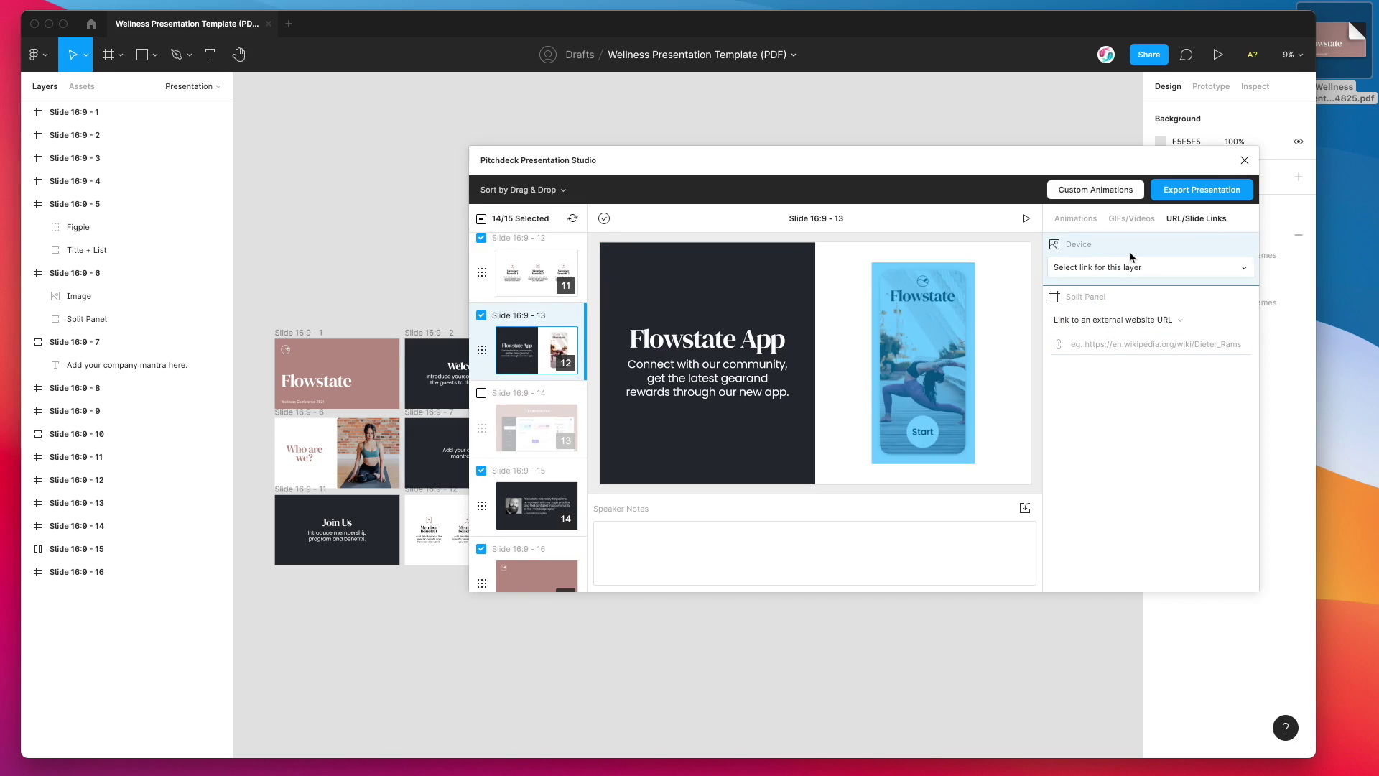
- Export the deck as a PDF Deck, download and save it, and open it in Preview
left_click(1192, 191)
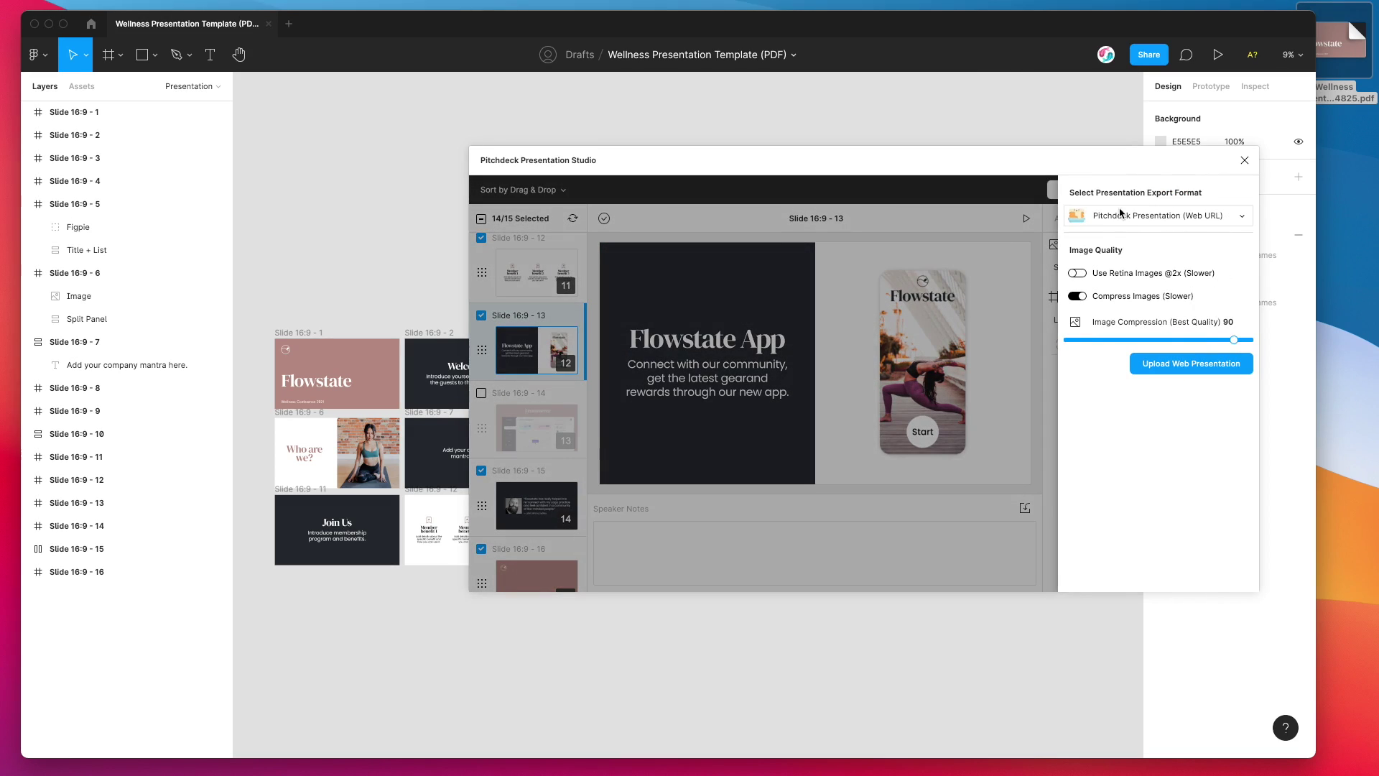
left_click(1130, 219)
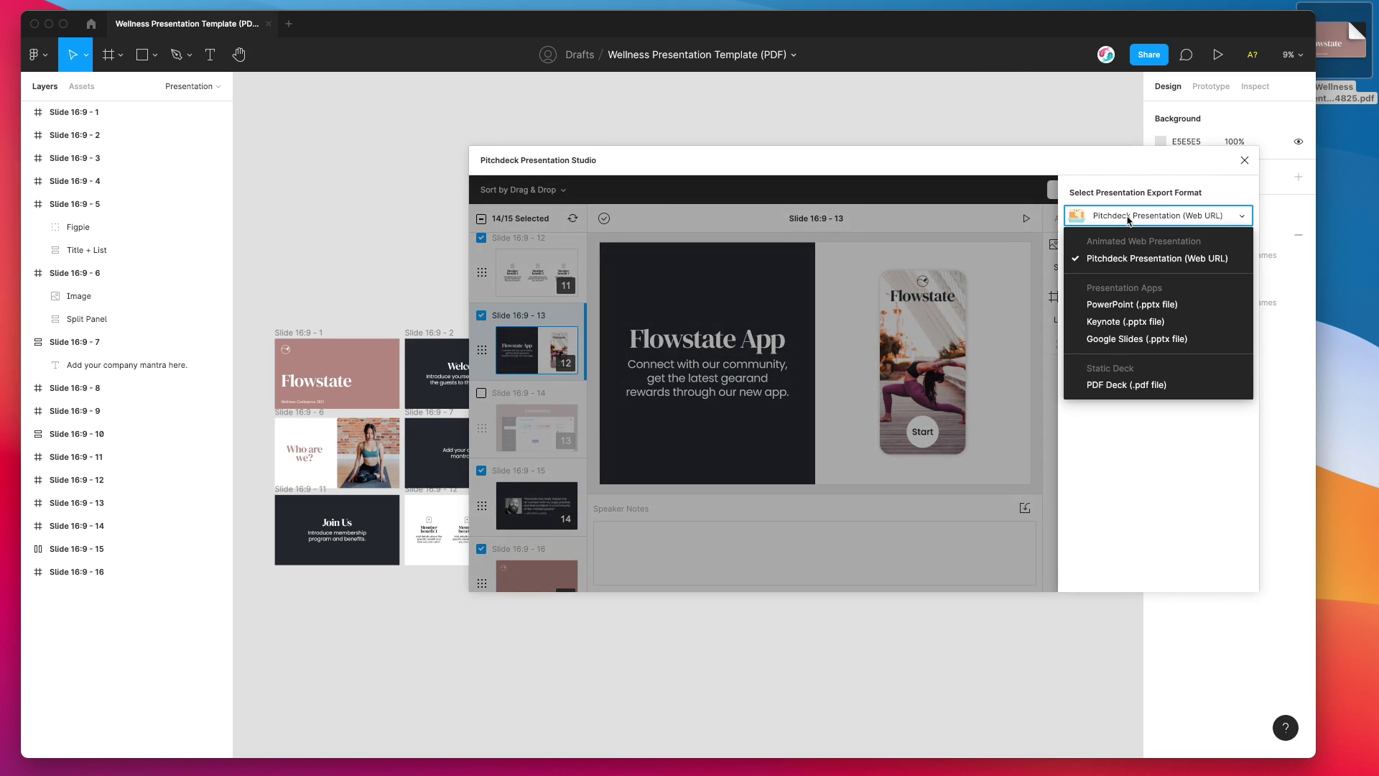
left_click(1118, 393)
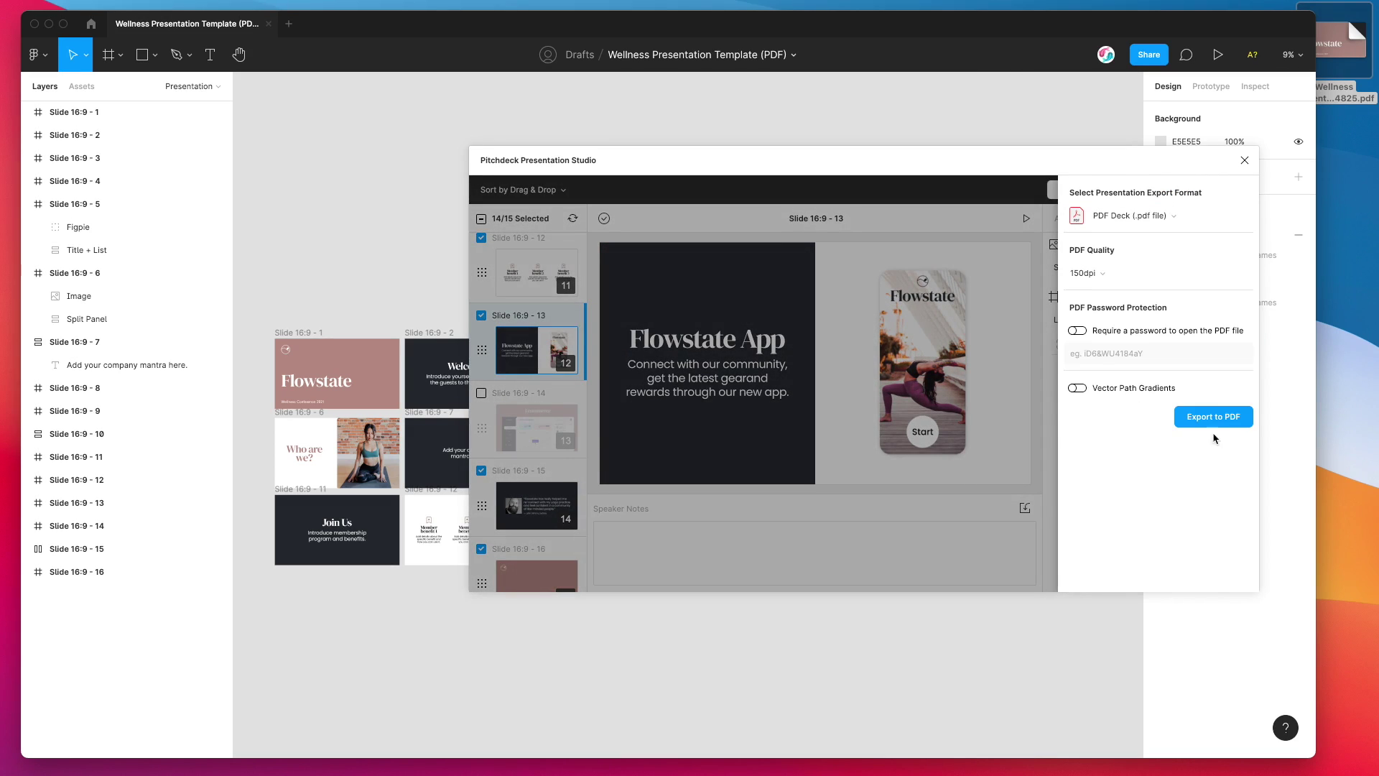
left_click(1211, 417)
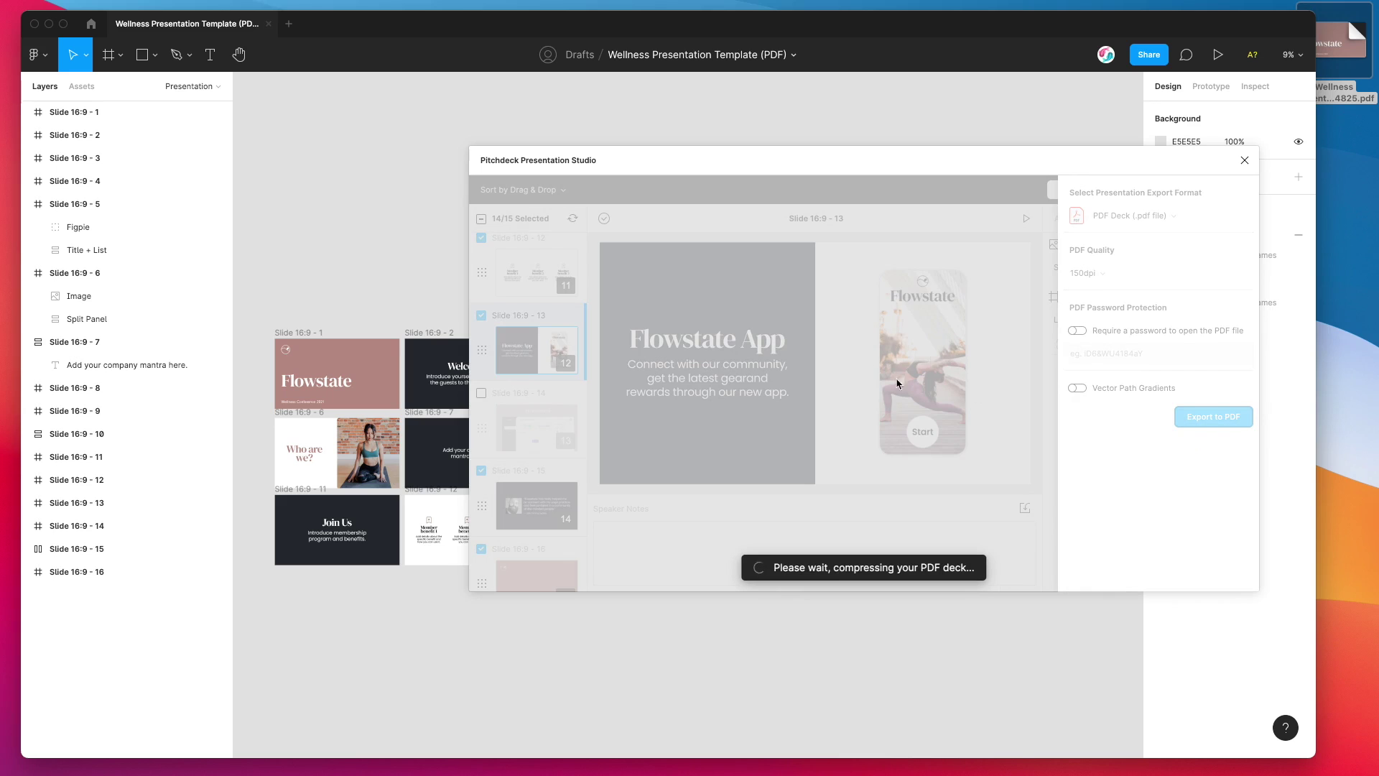
left_click(816, 427)
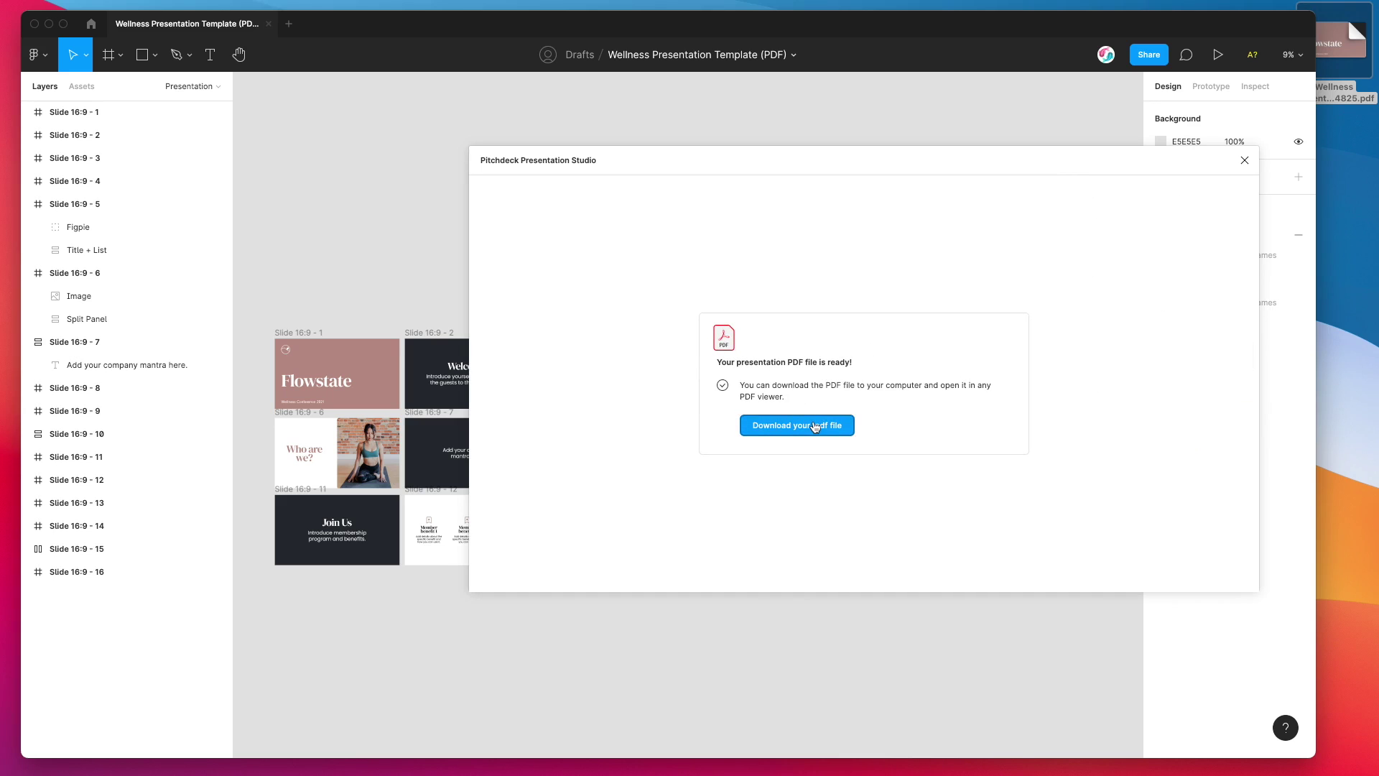
left_click(926, 525)
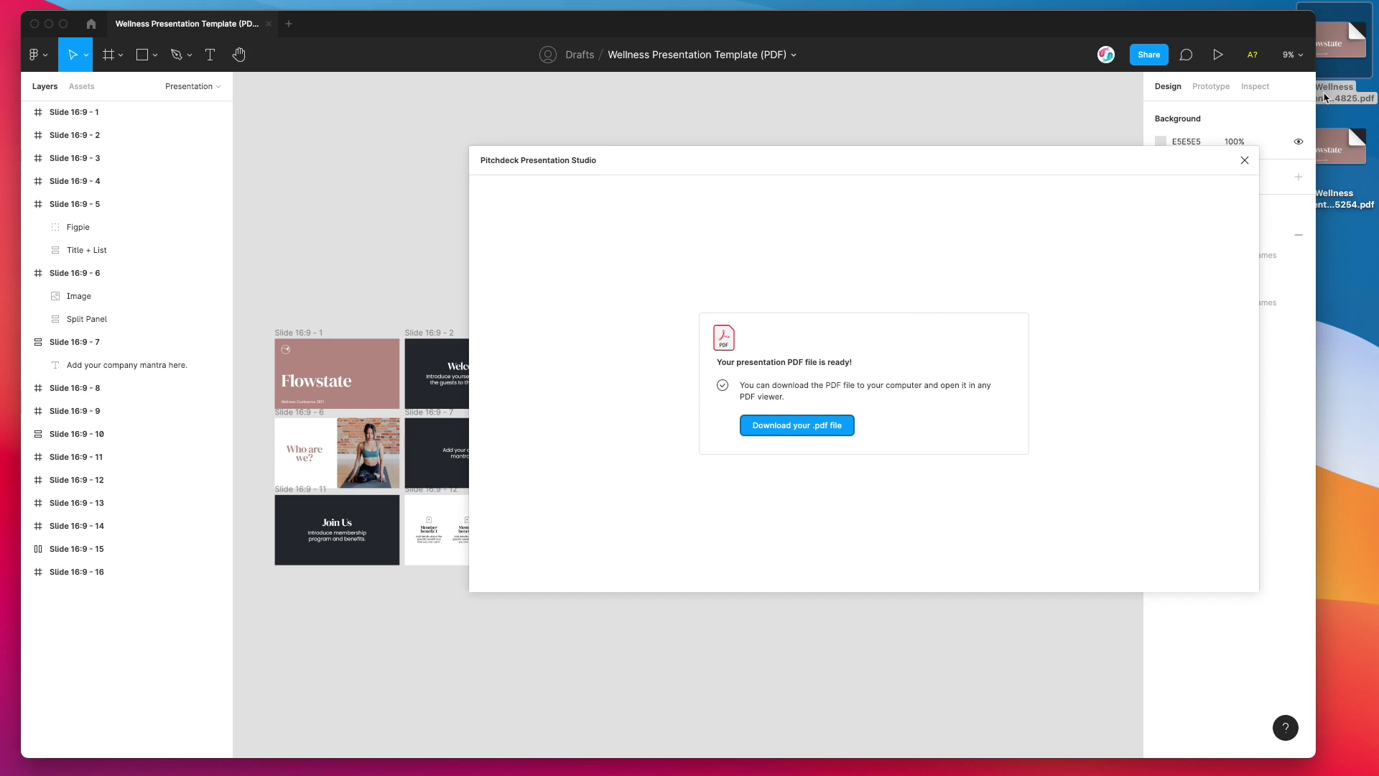
double_click(1339, 144)
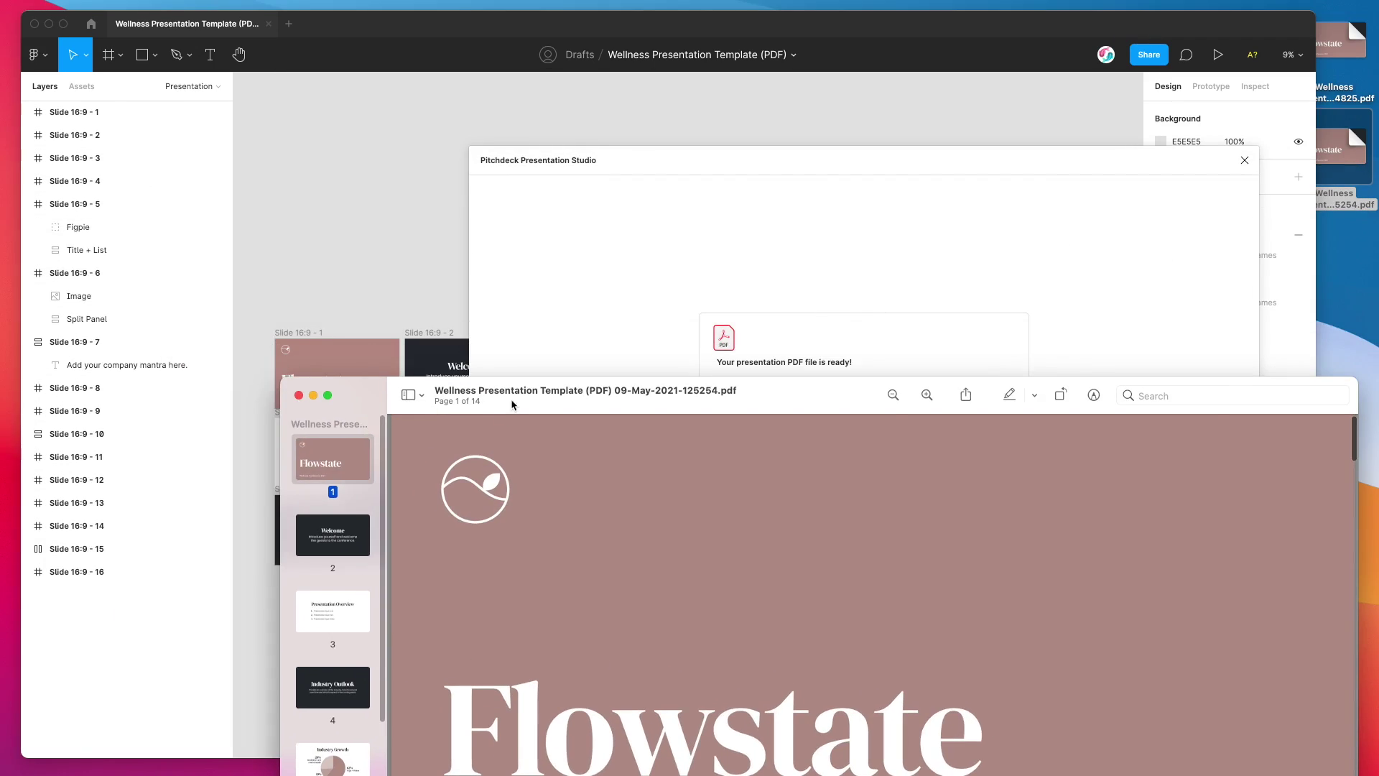
- Resize Preview over Figma and test the phone mockup link on page 12, the Flowstate App slide
left_click_drag(521, 406, 416, 97)
scroll(238, 312, "down", 5)
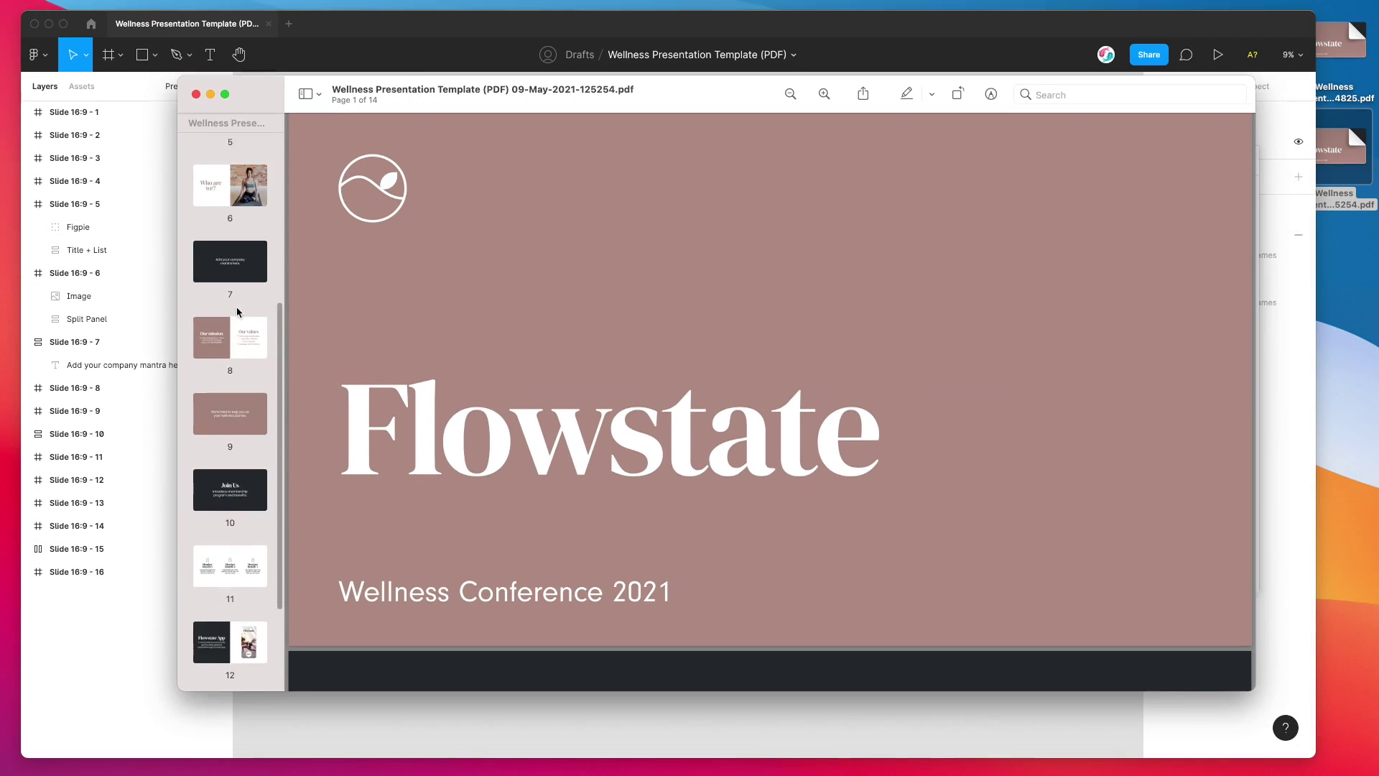
left_click(244, 496)
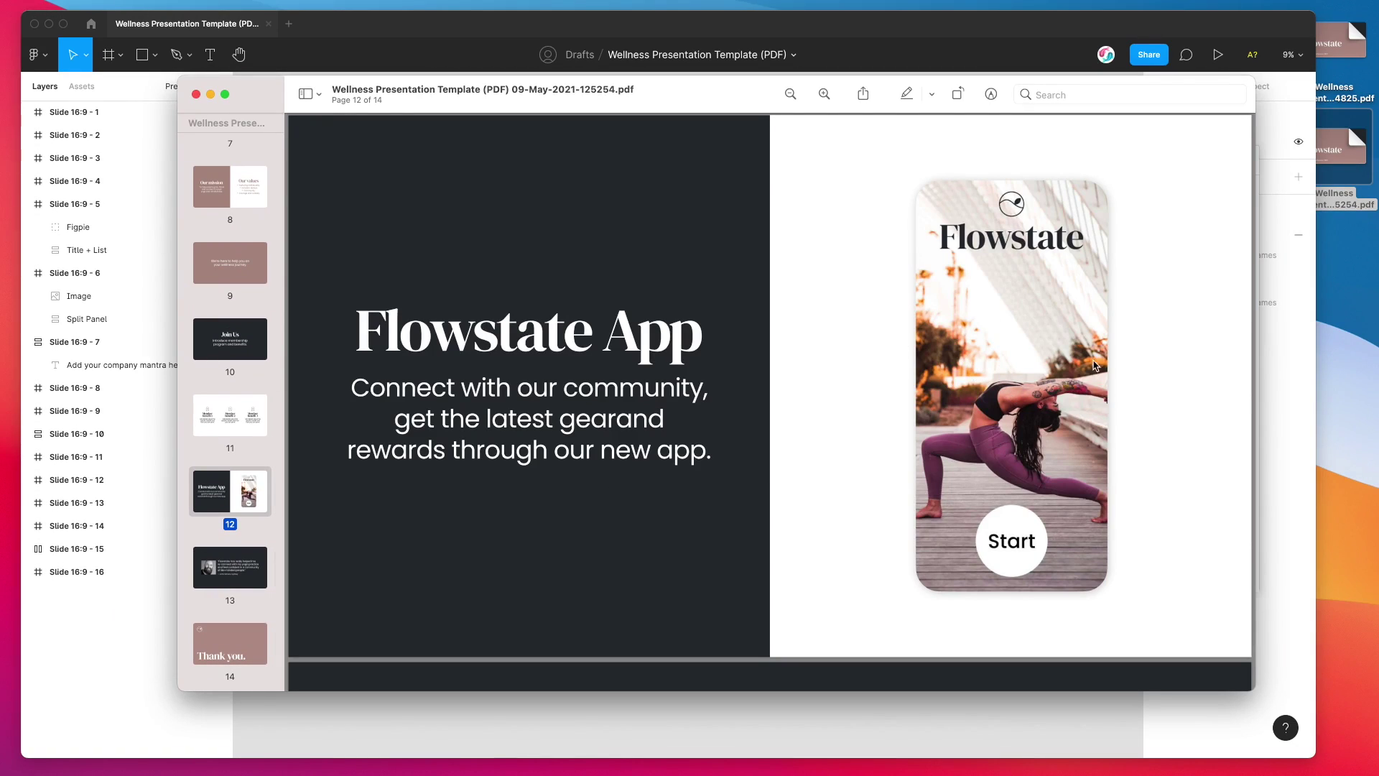
left_click(1005, 363)
left_click(889, 355)
- View page 13, the quote slide, then close the exported PDF
left_click(240, 573)
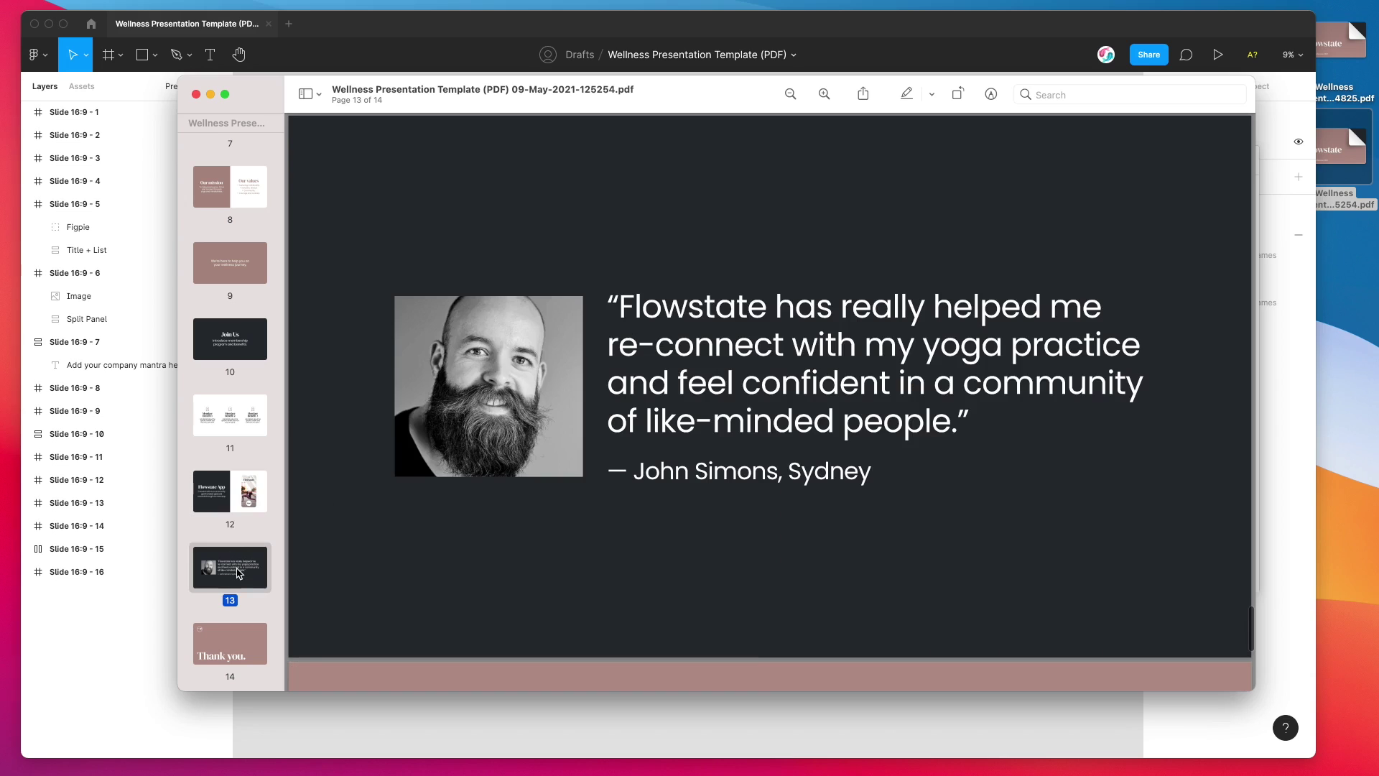
left_click(233, 509)
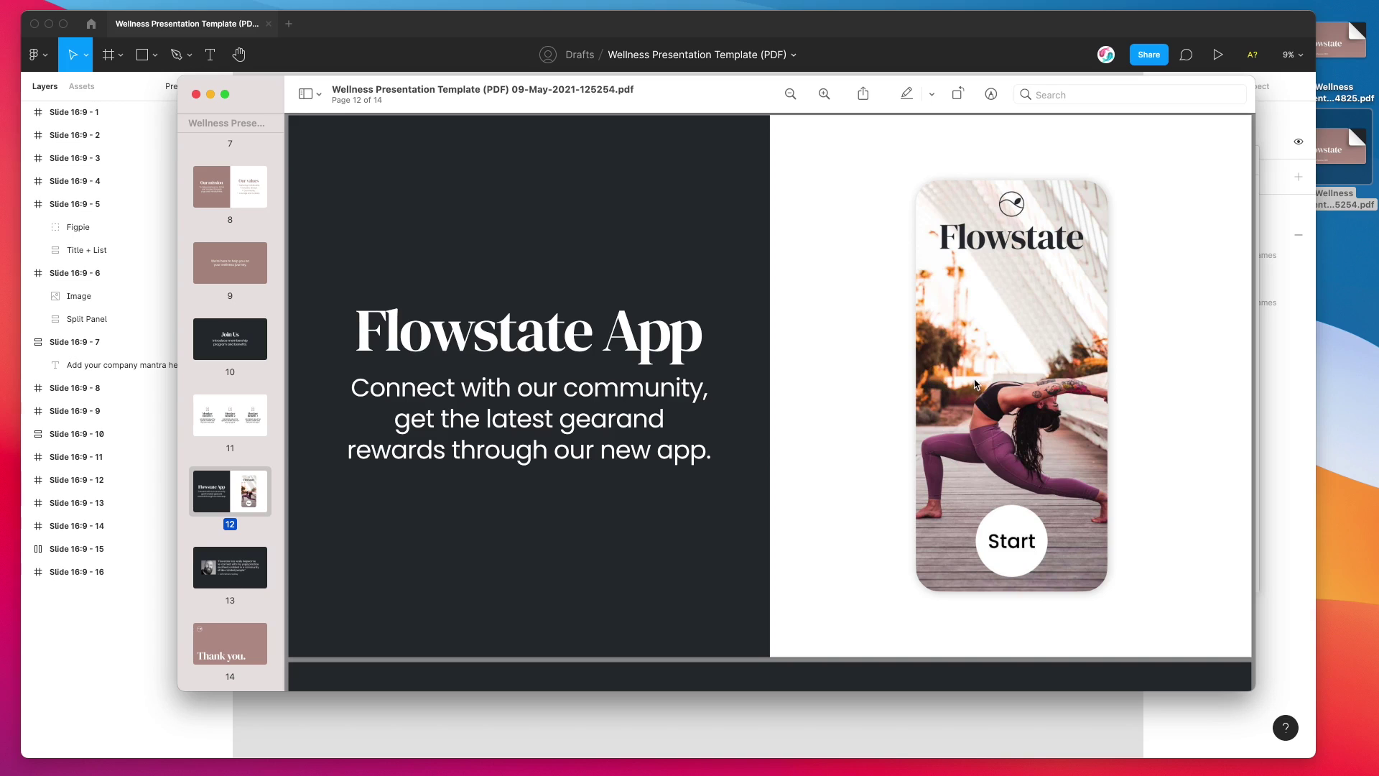
left_click(227, 574)
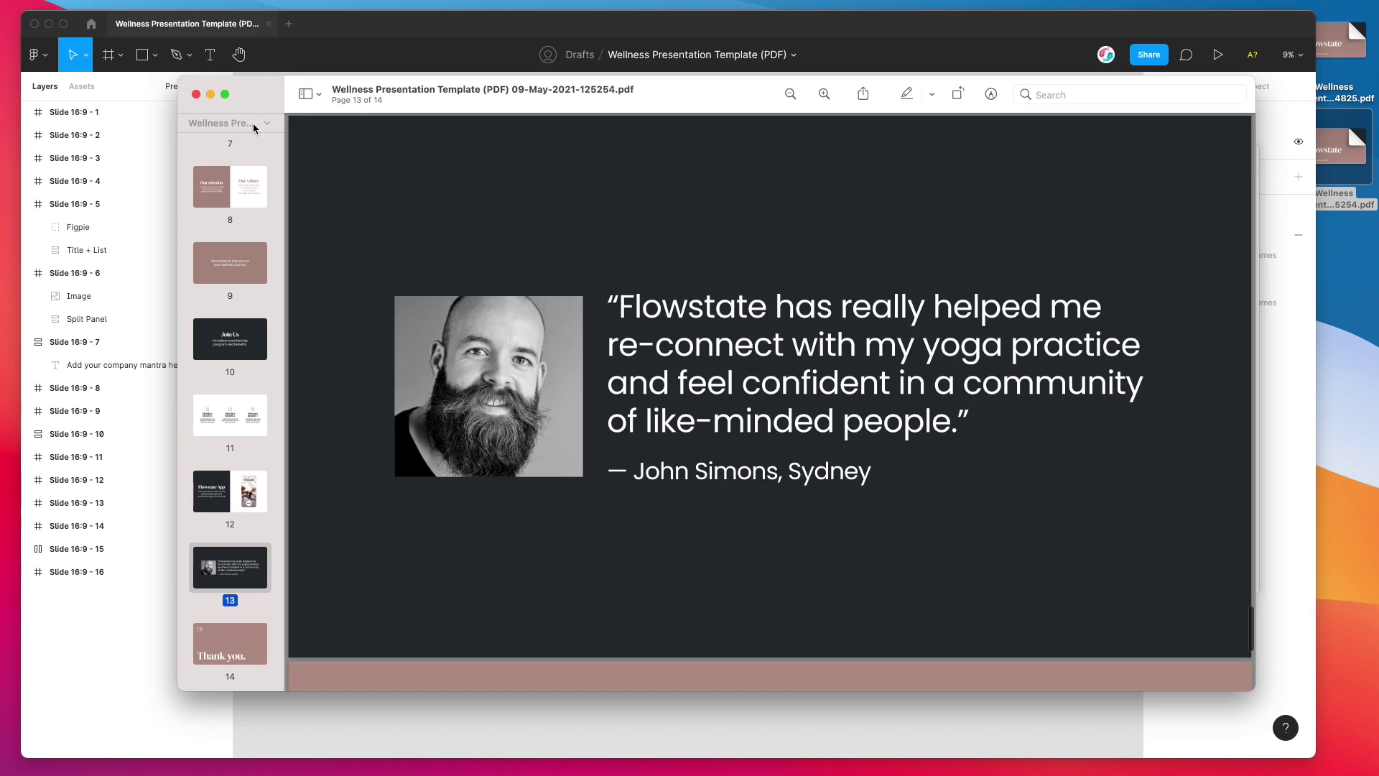
left_click_drag(406, 91, 406, 112)
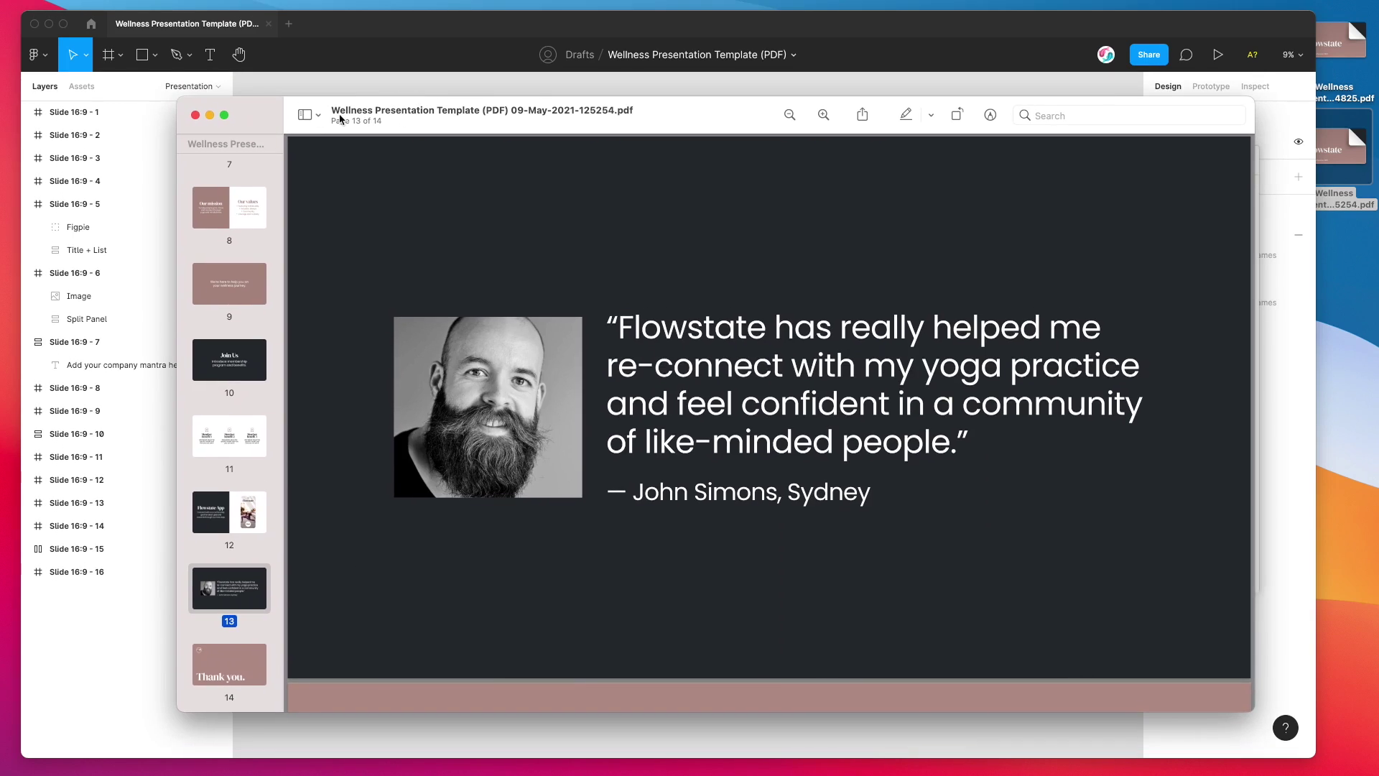
left_click(195, 116)
- Close the old Pitchdeck dialog, relaunch the plugin and move its studio window left
left_click(1243, 158)
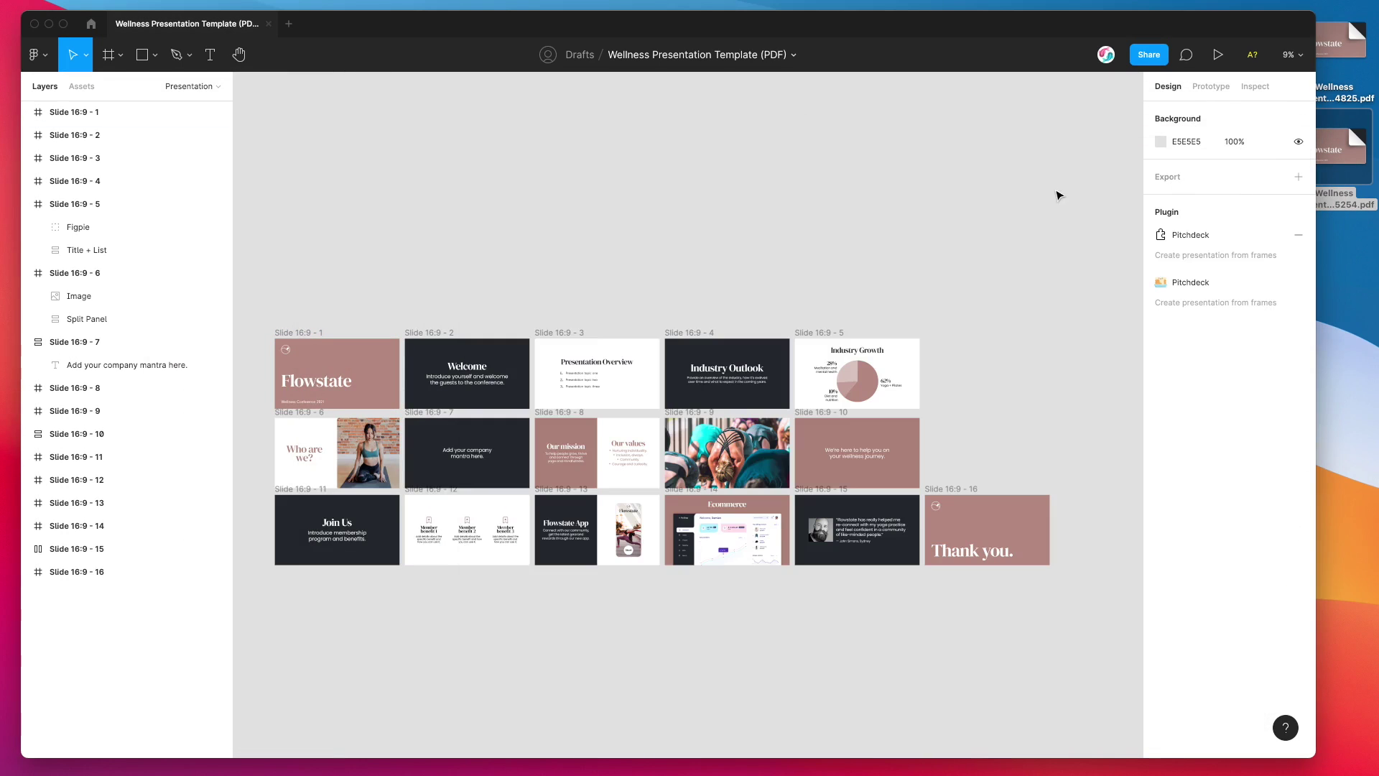
key("super+alt+p")
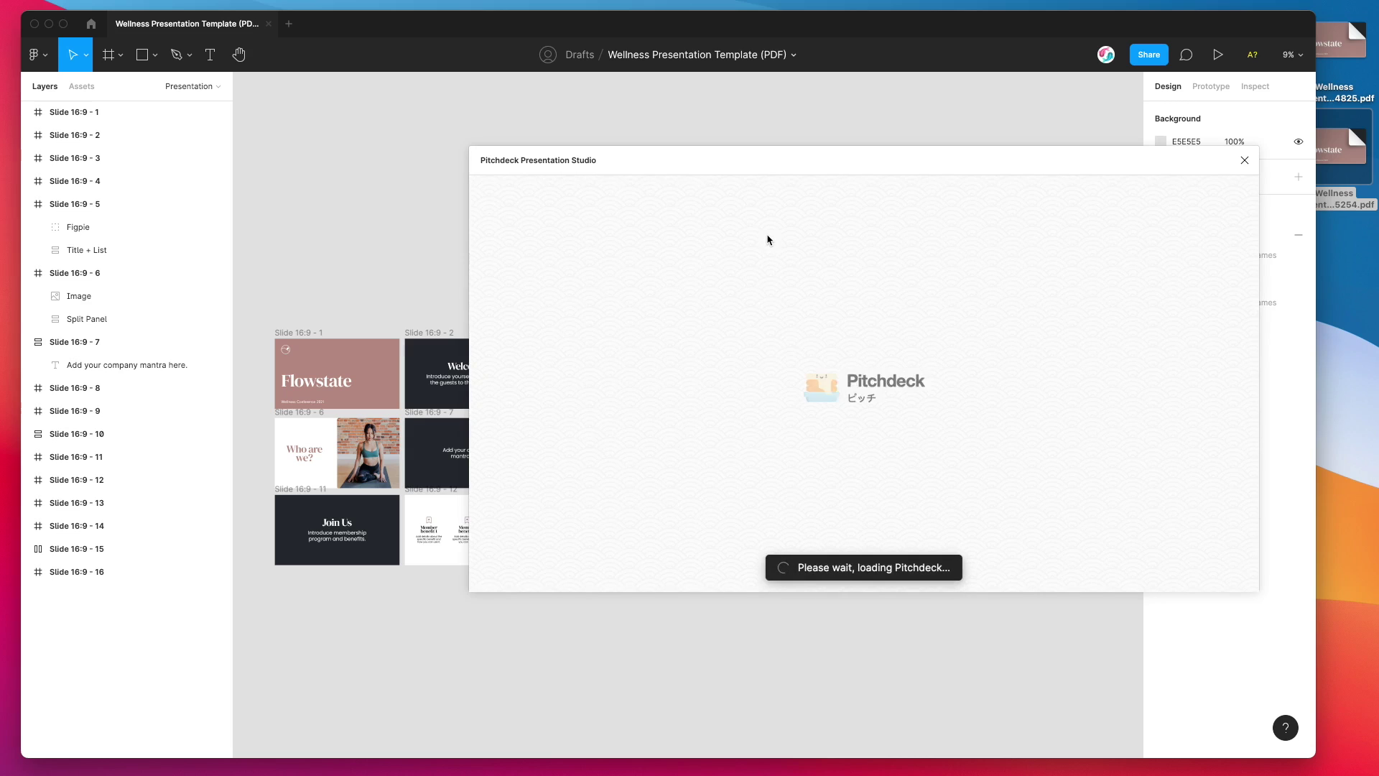
left_click_drag(819, 167, 776, 165)
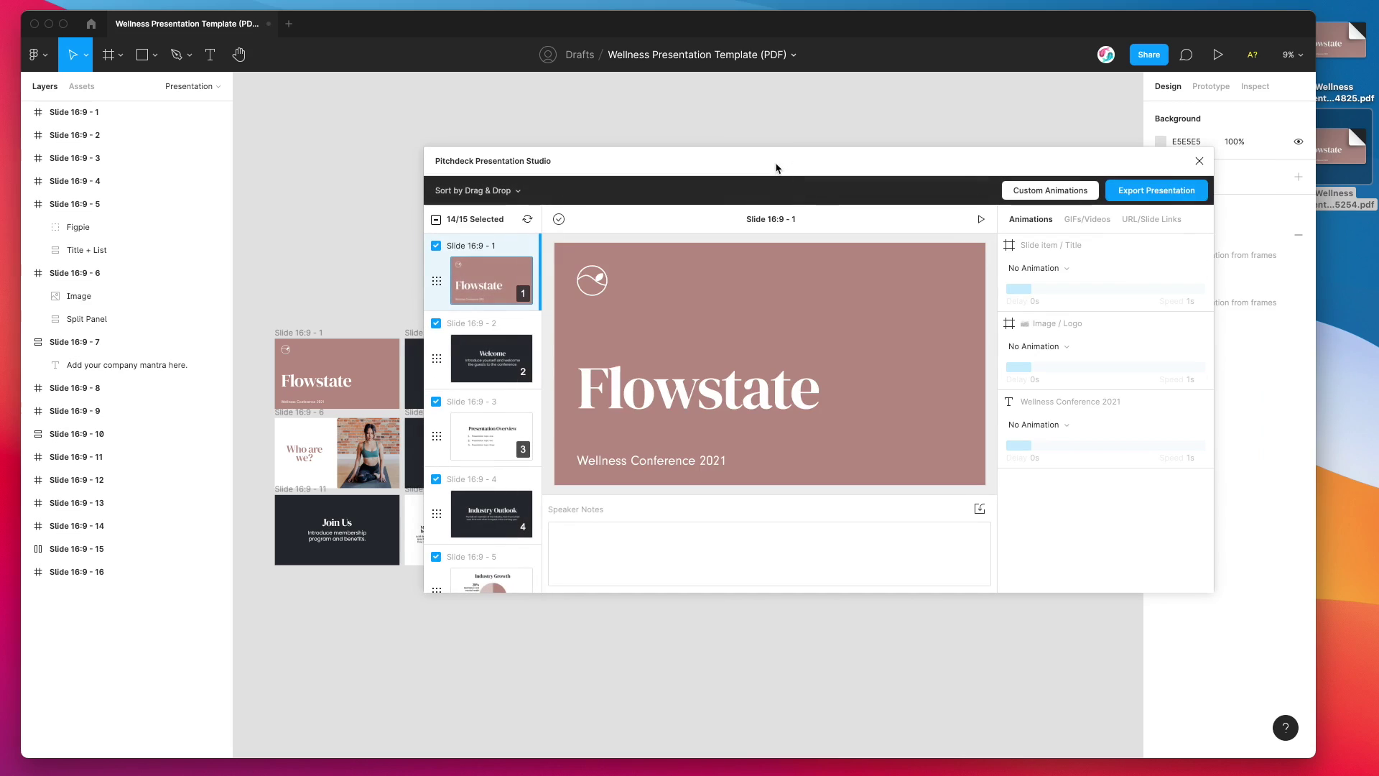
- In URL/Slide Links, link the Who are we? slide (16:9 - 6) Image to Slide 7
left_click(1148, 222)
scroll(503, 374, "down", 2)
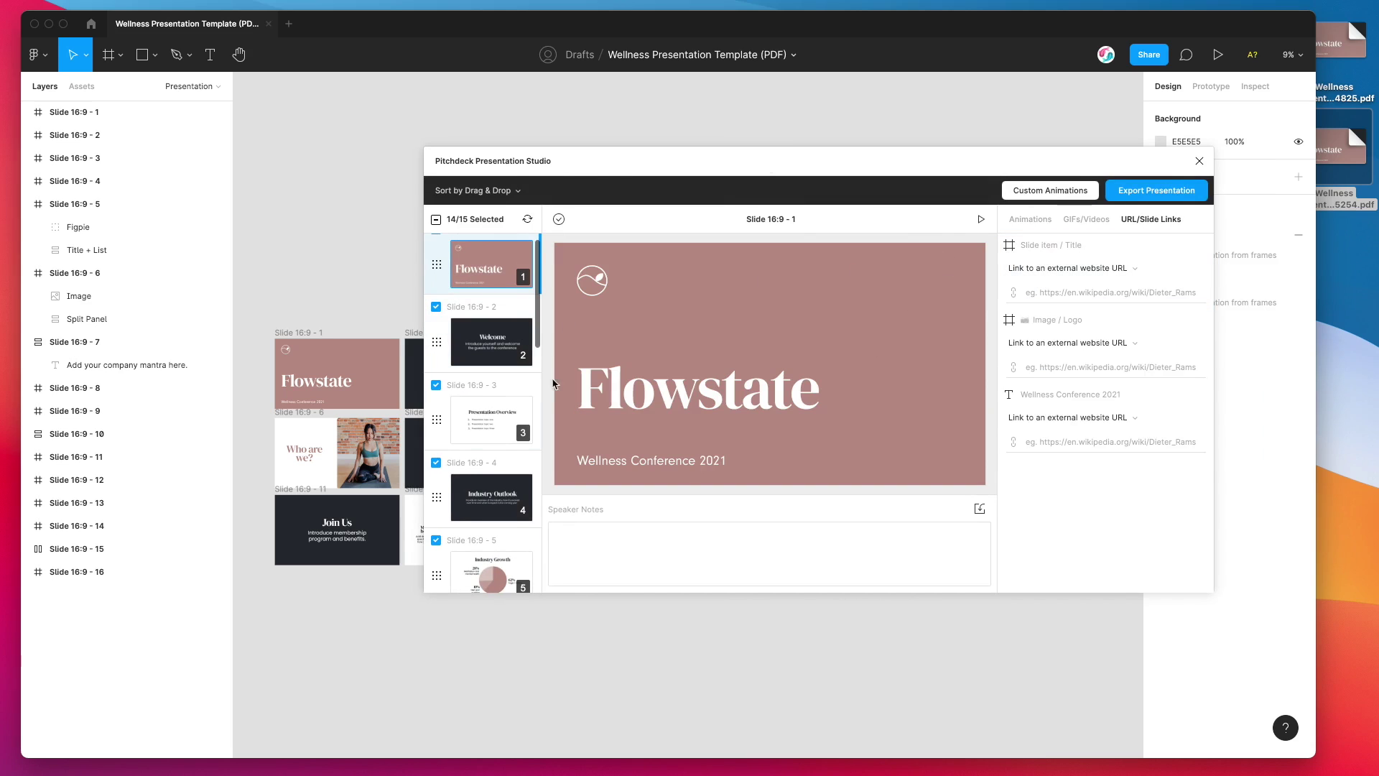
scroll(503, 375, "down", 3)
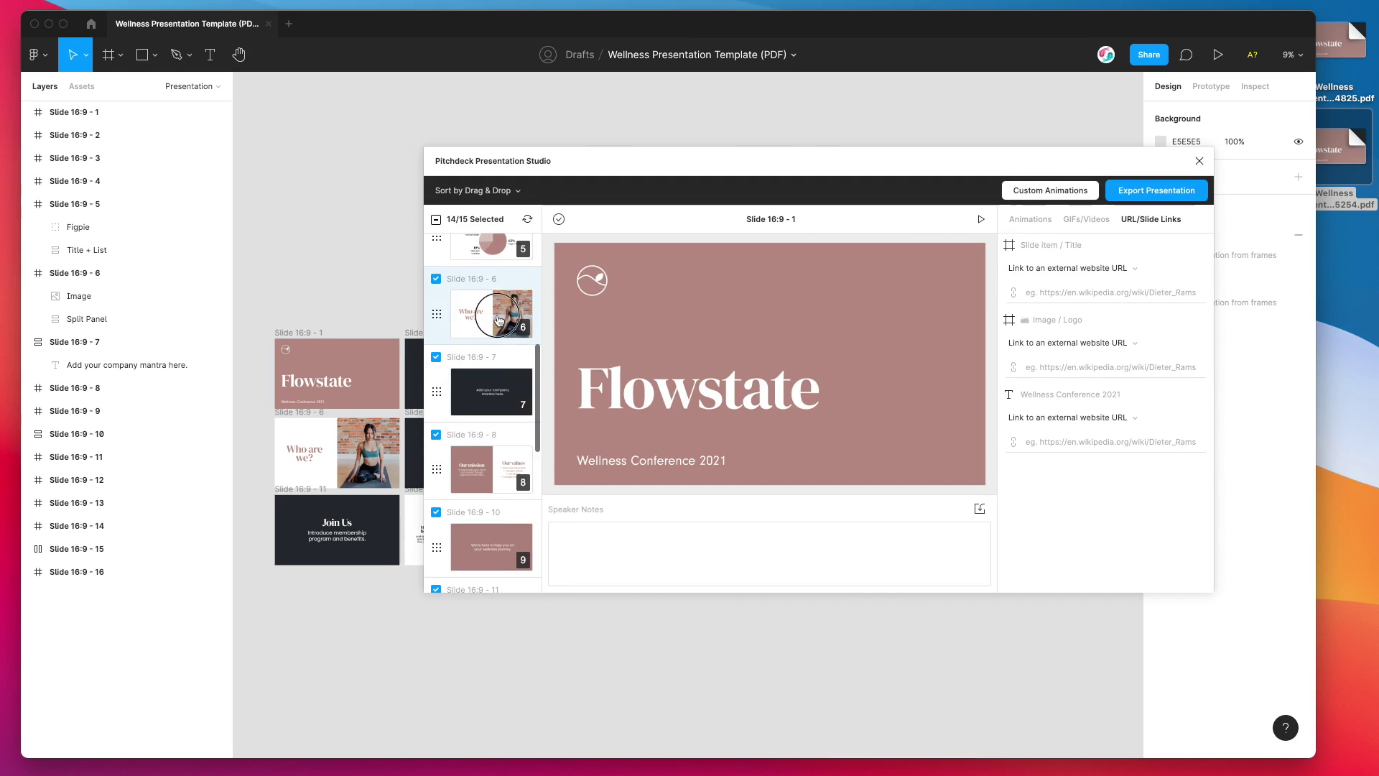
left_click(499, 324)
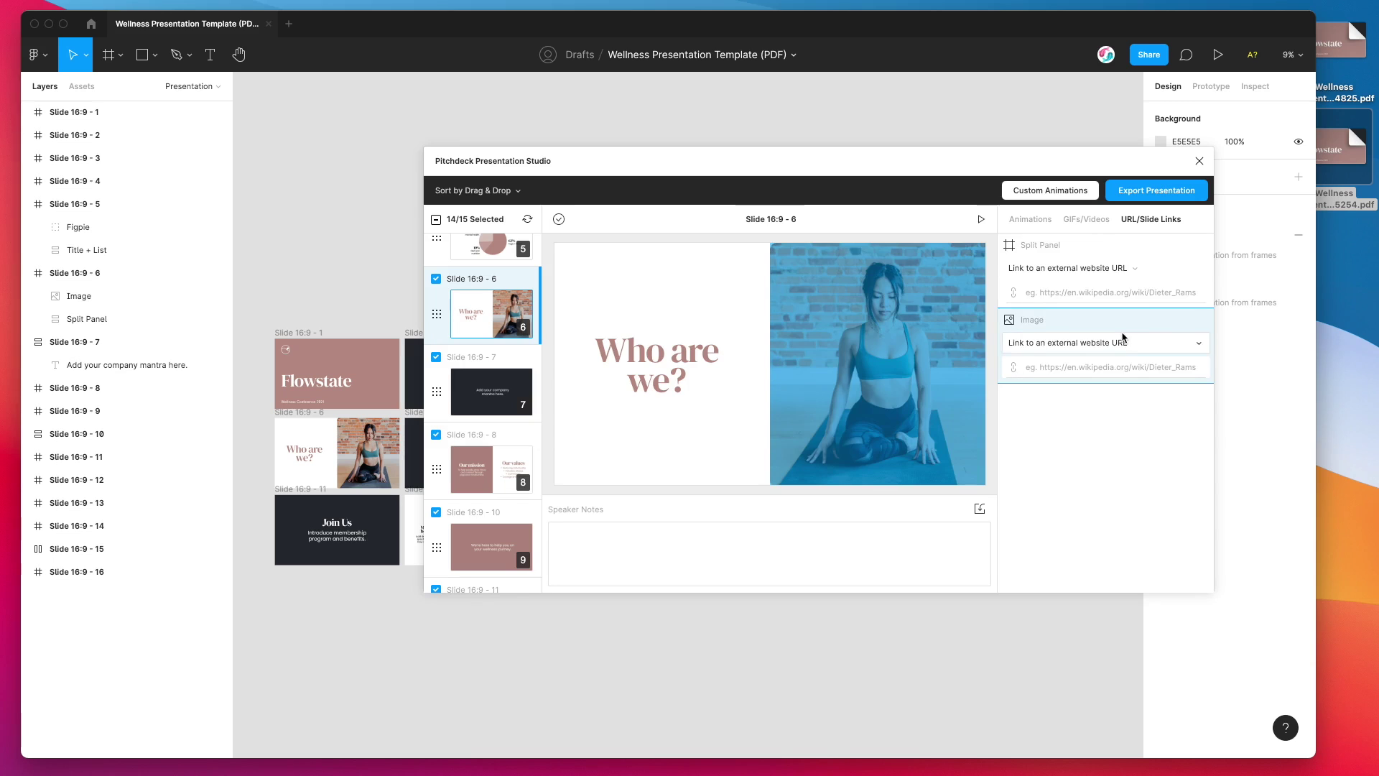
left_click(1053, 346)
scroll(1074, 425, "down", 3)
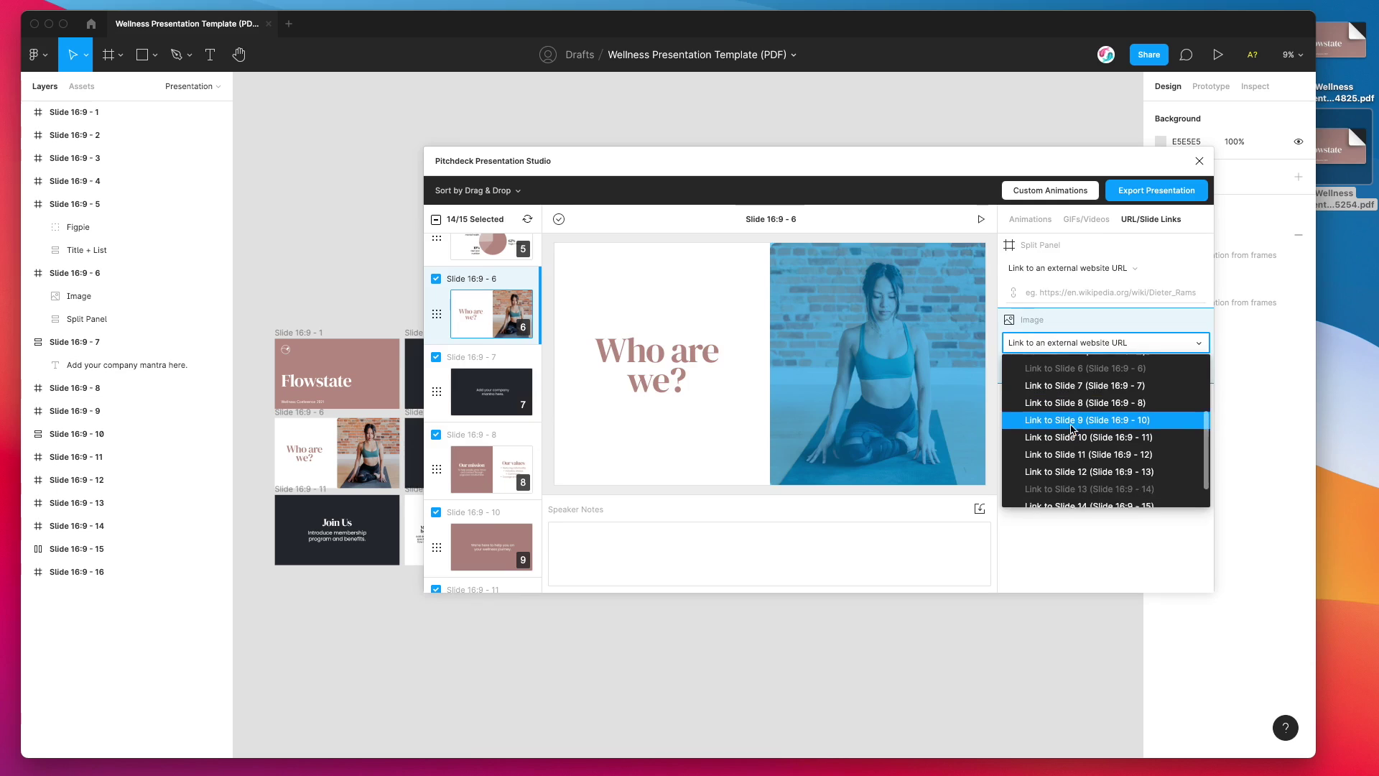
left_click(1079, 424)
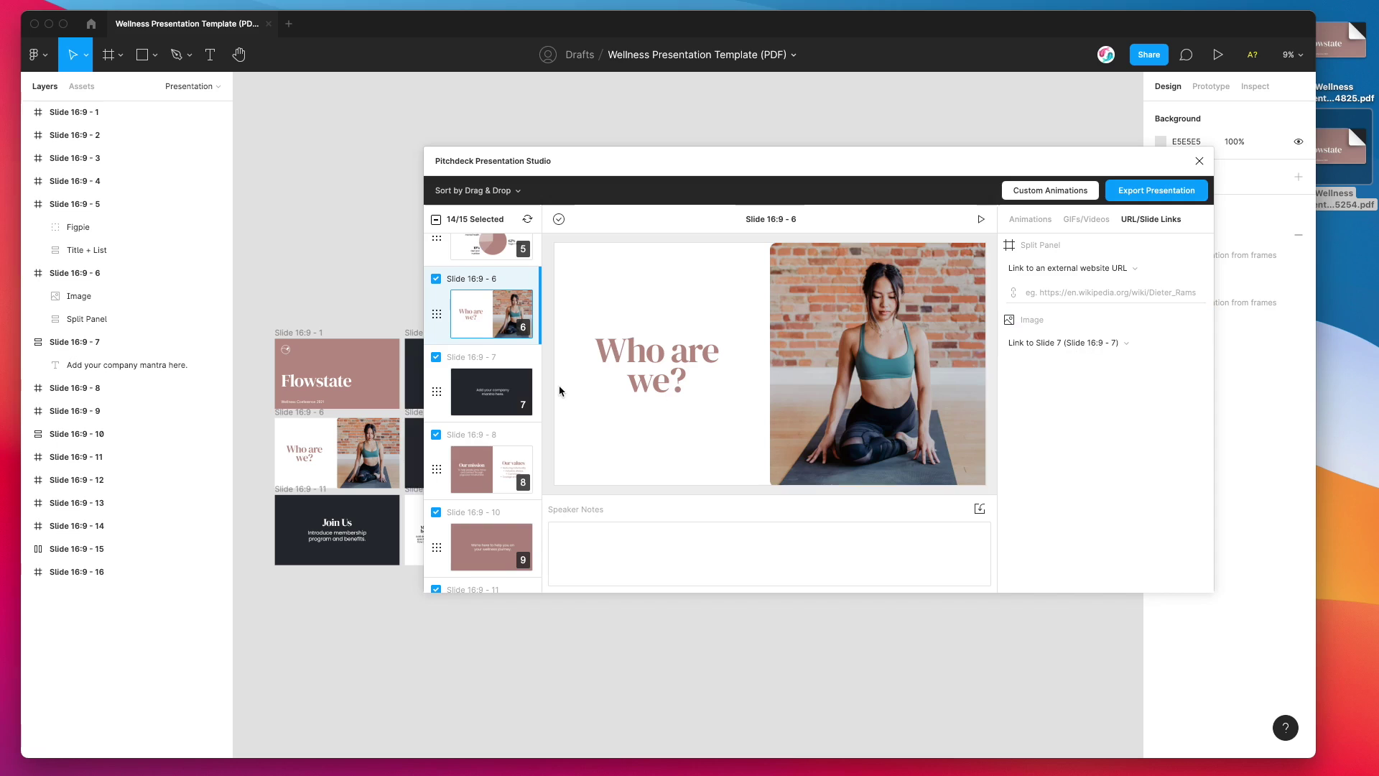
- Move Slide 16:9 - 7 below Slide 16:9 - 10 in the Pitchdeck slide list
scroll(468, 358, "up", 2)
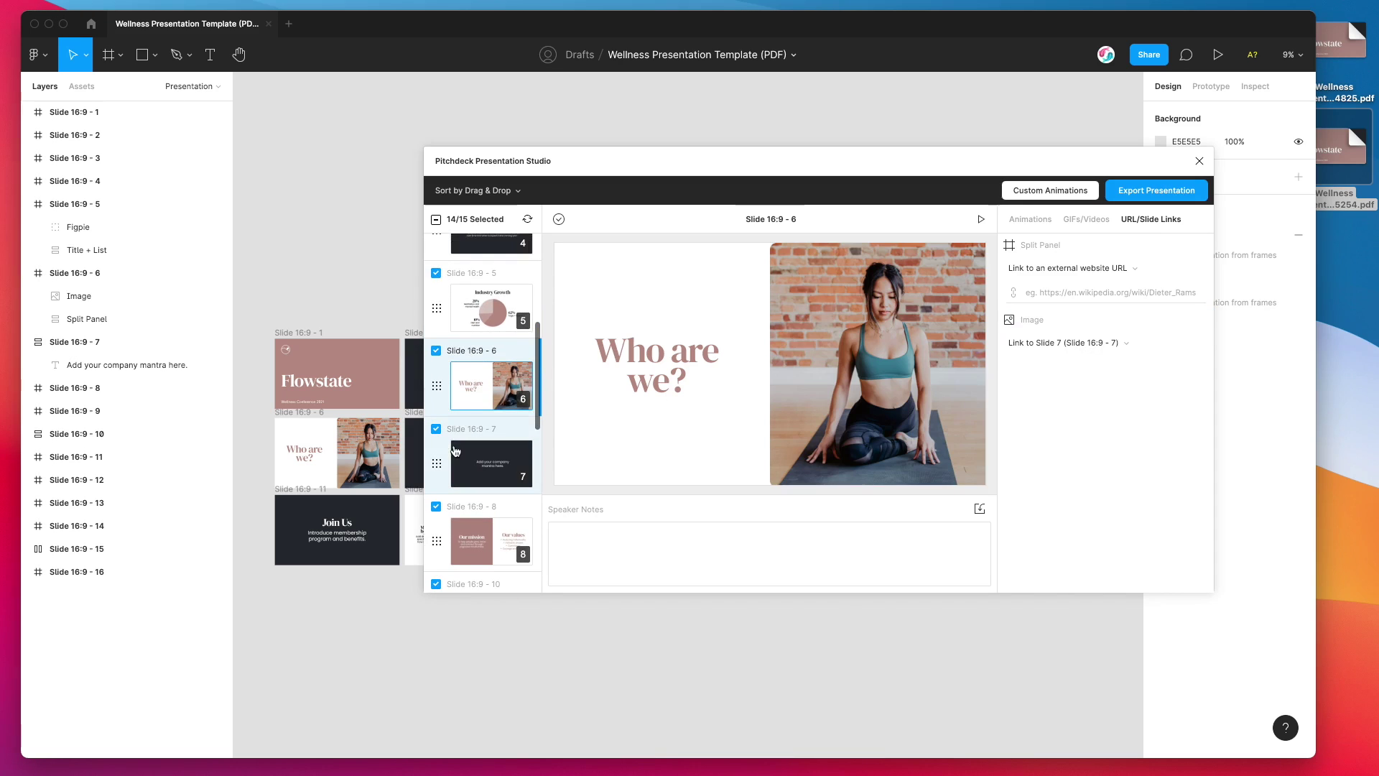
scroll(430, 453, "down", 3)
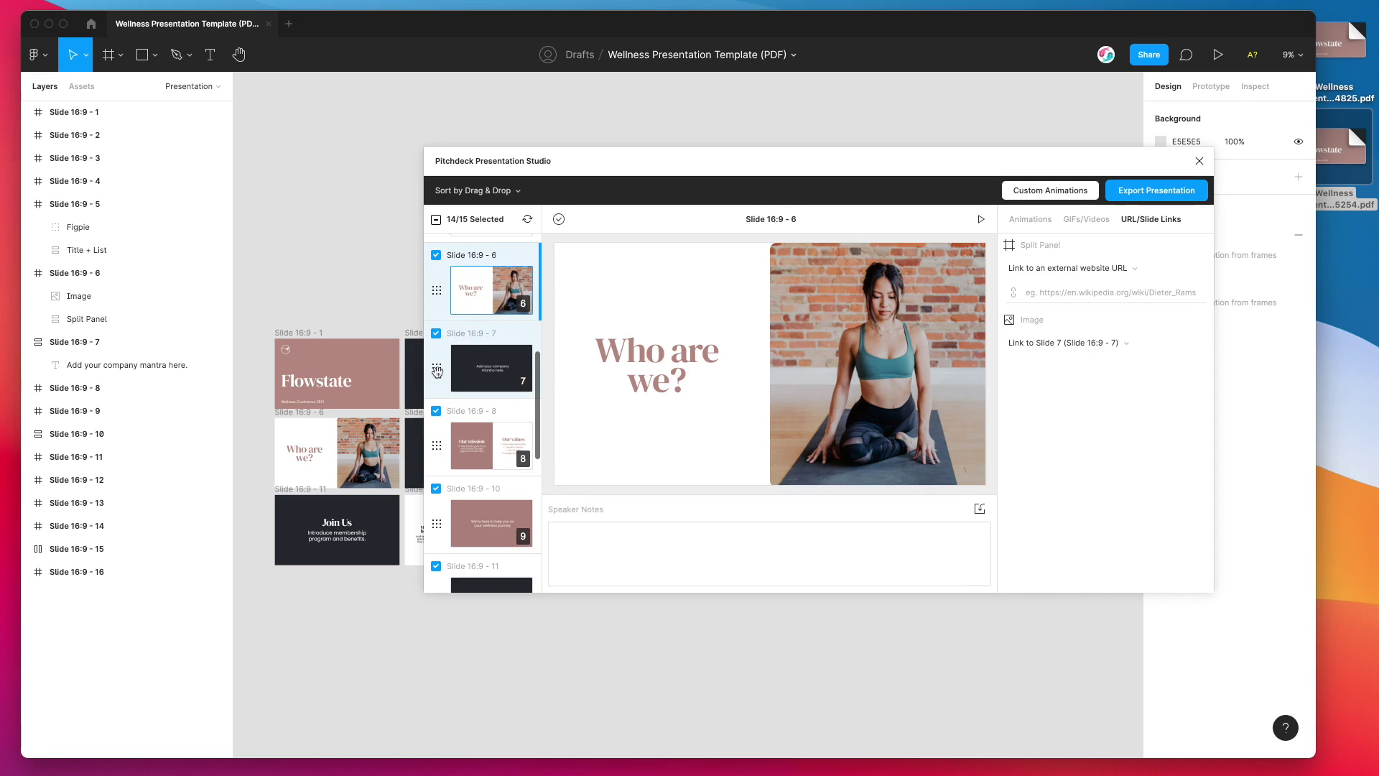
left_click_drag(437, 366, 436, 512)
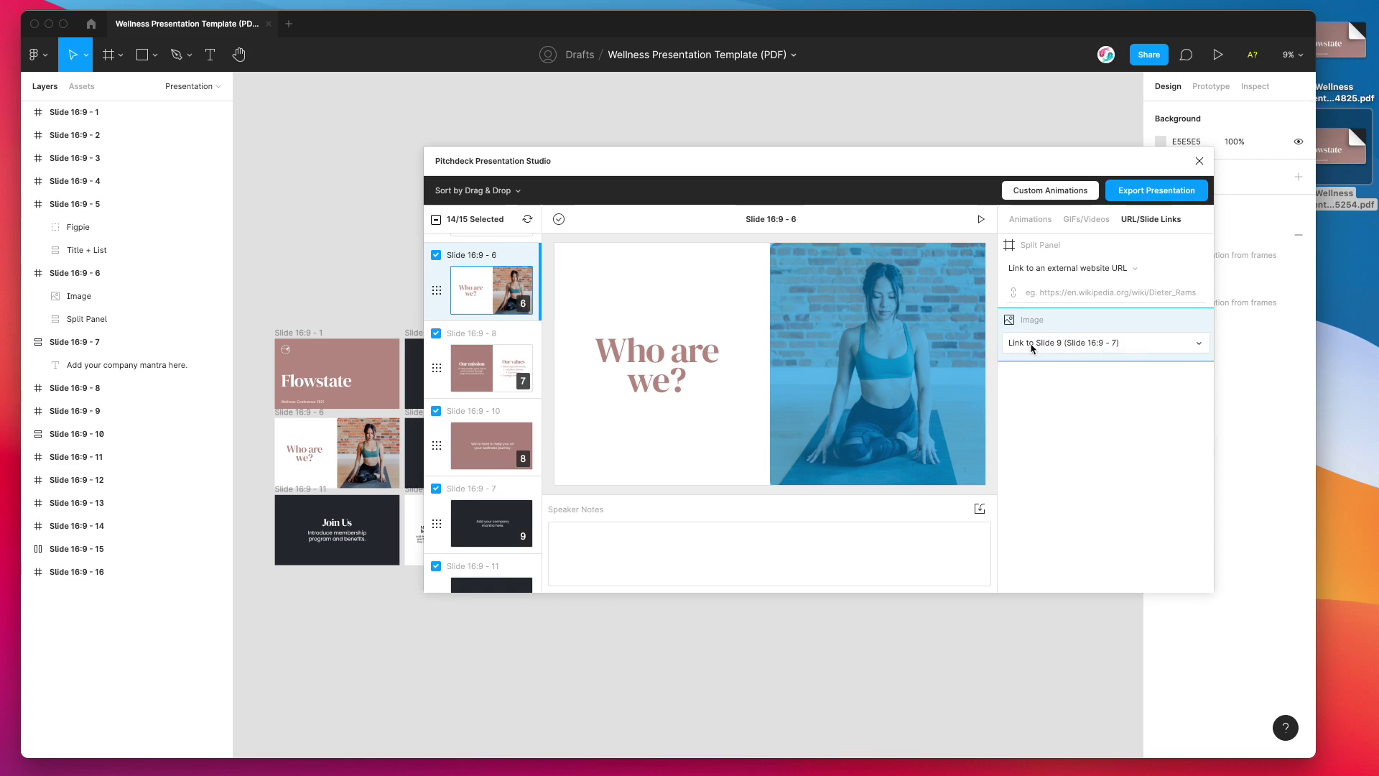
- Confirm the 'Who are we?' image link now reads Link to Slide 9, then nudge the Pitchdeck window
scroll(479, 349, "up", 2)
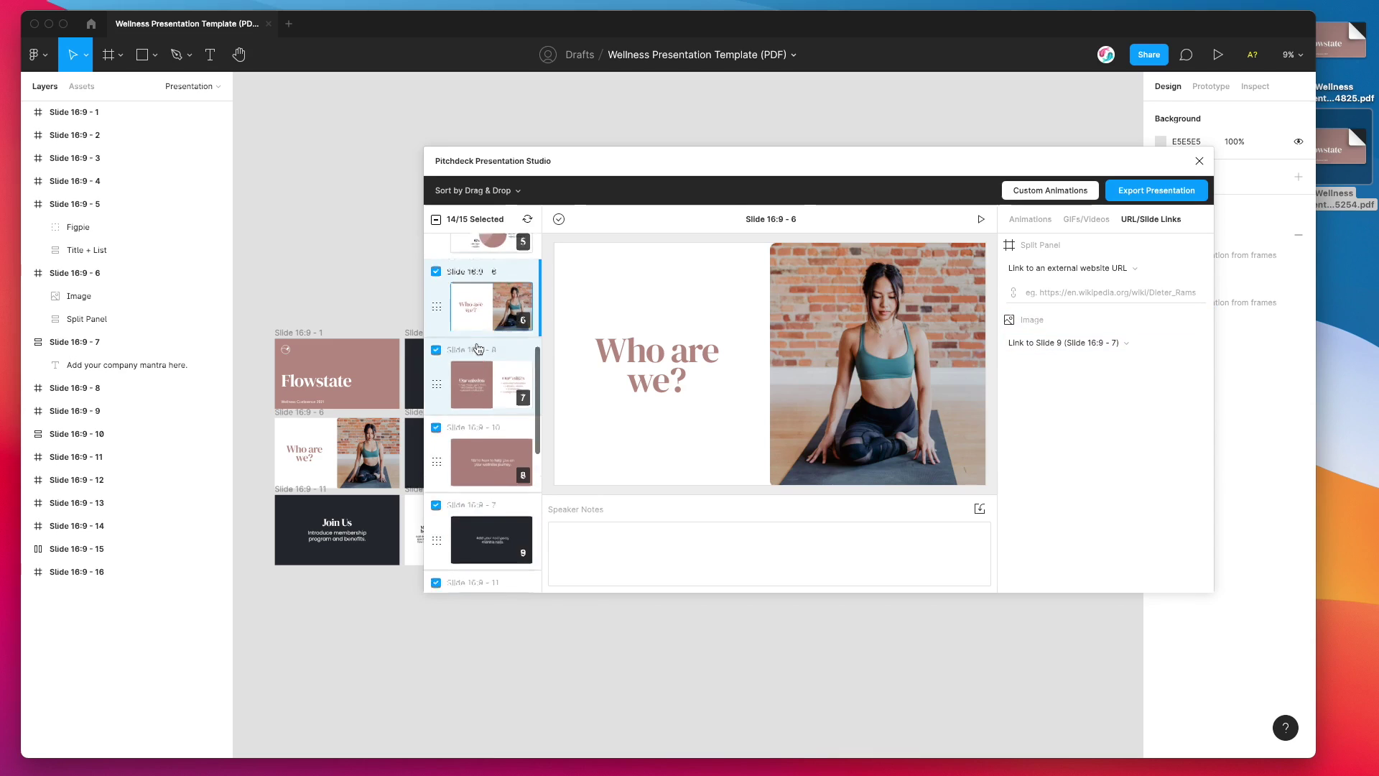
scroll(476, 354, "up", 2)
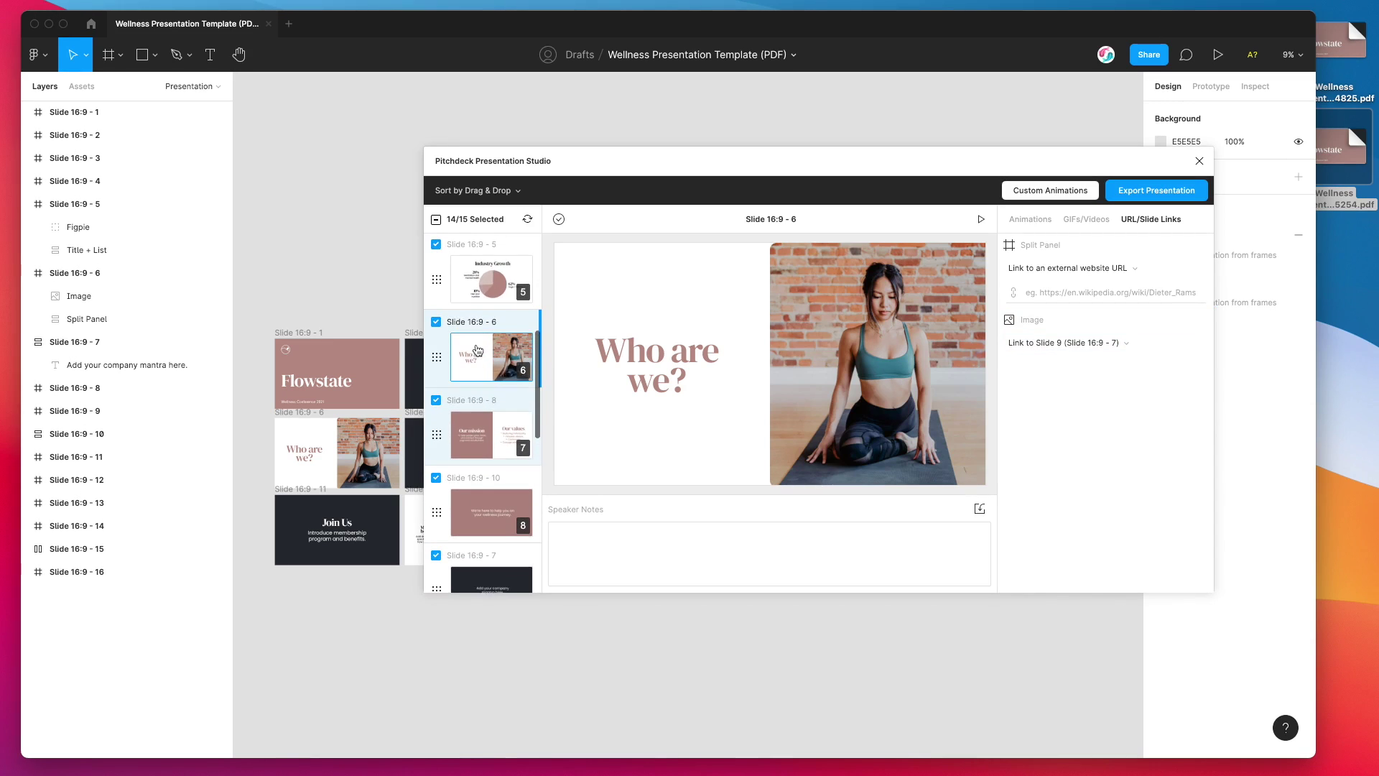
scroll(475, 361, "down", 2)
scroll(477, 358, "up", 2)
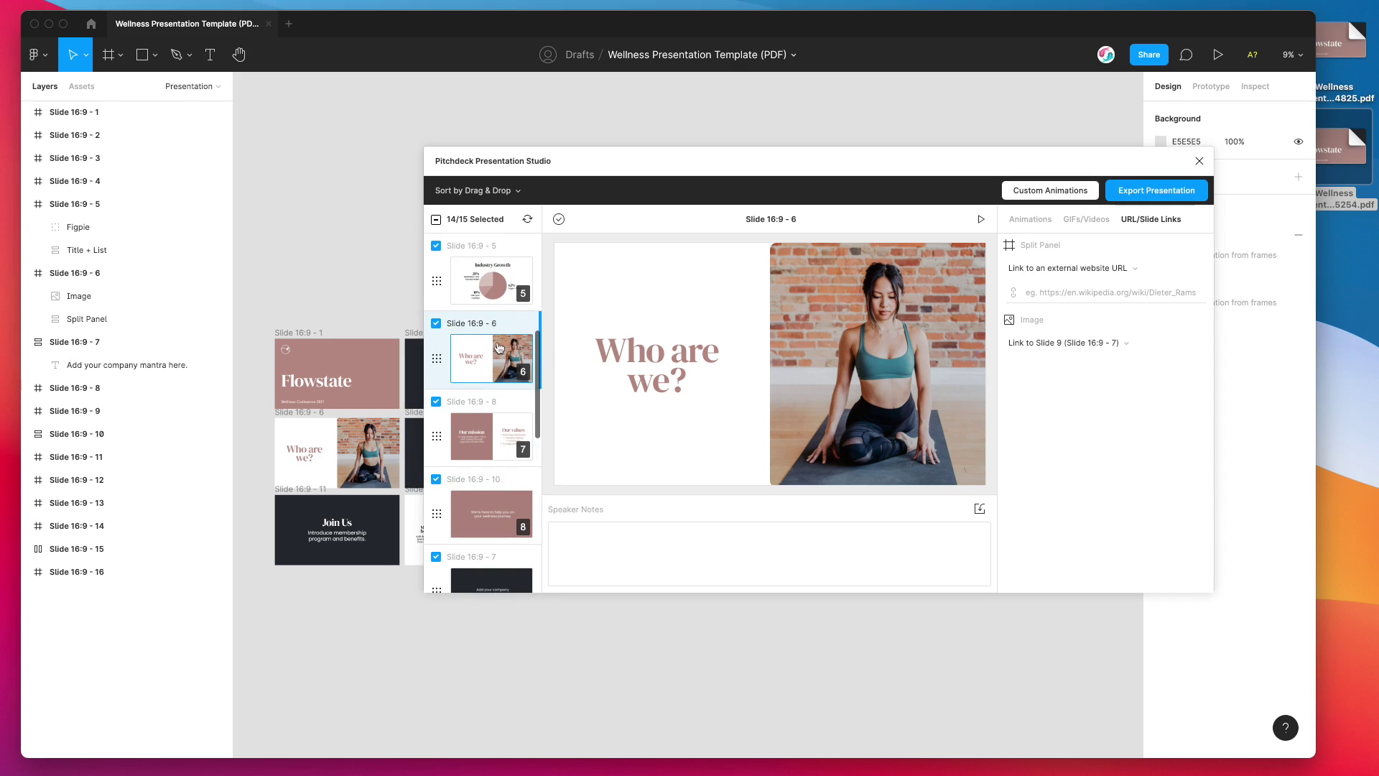
scroll(488, 354, "down", 3)
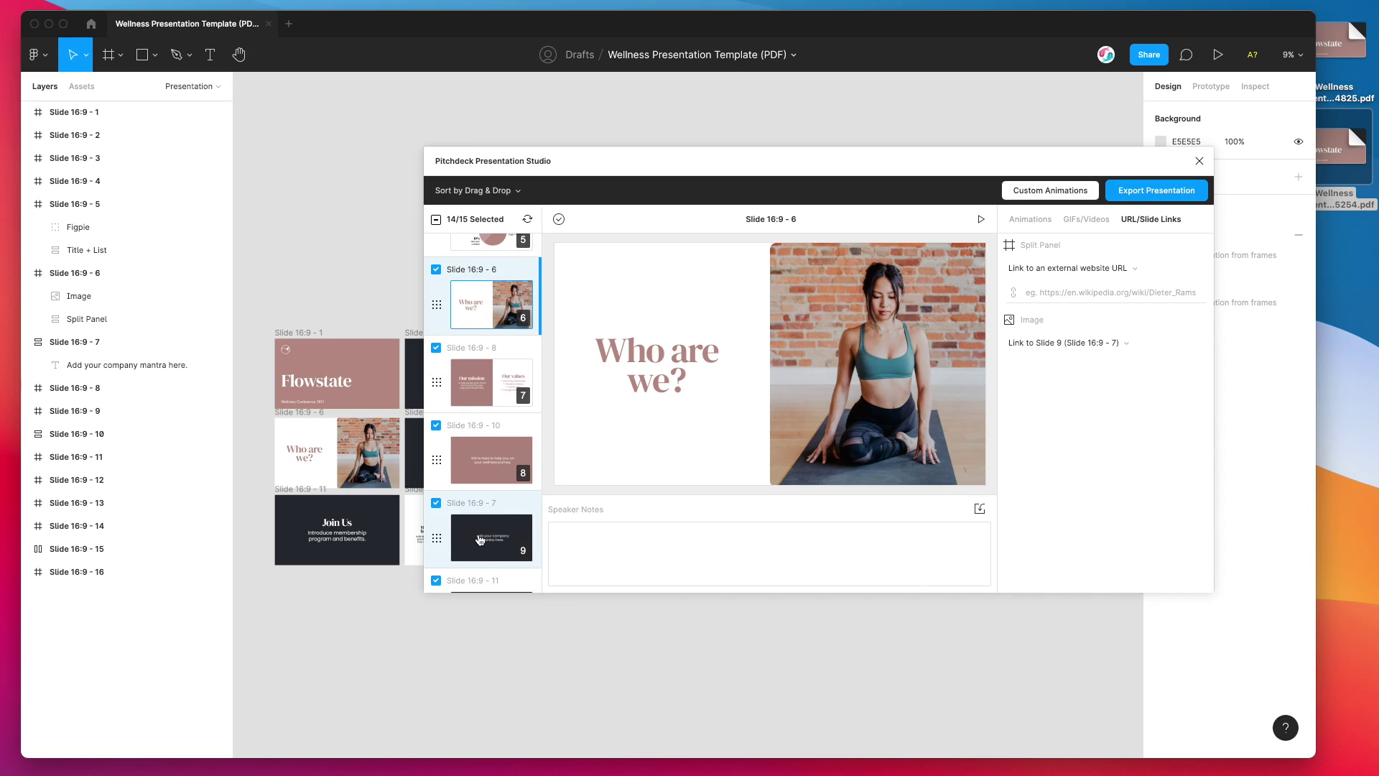
scroll(481, 540, "up", 1)
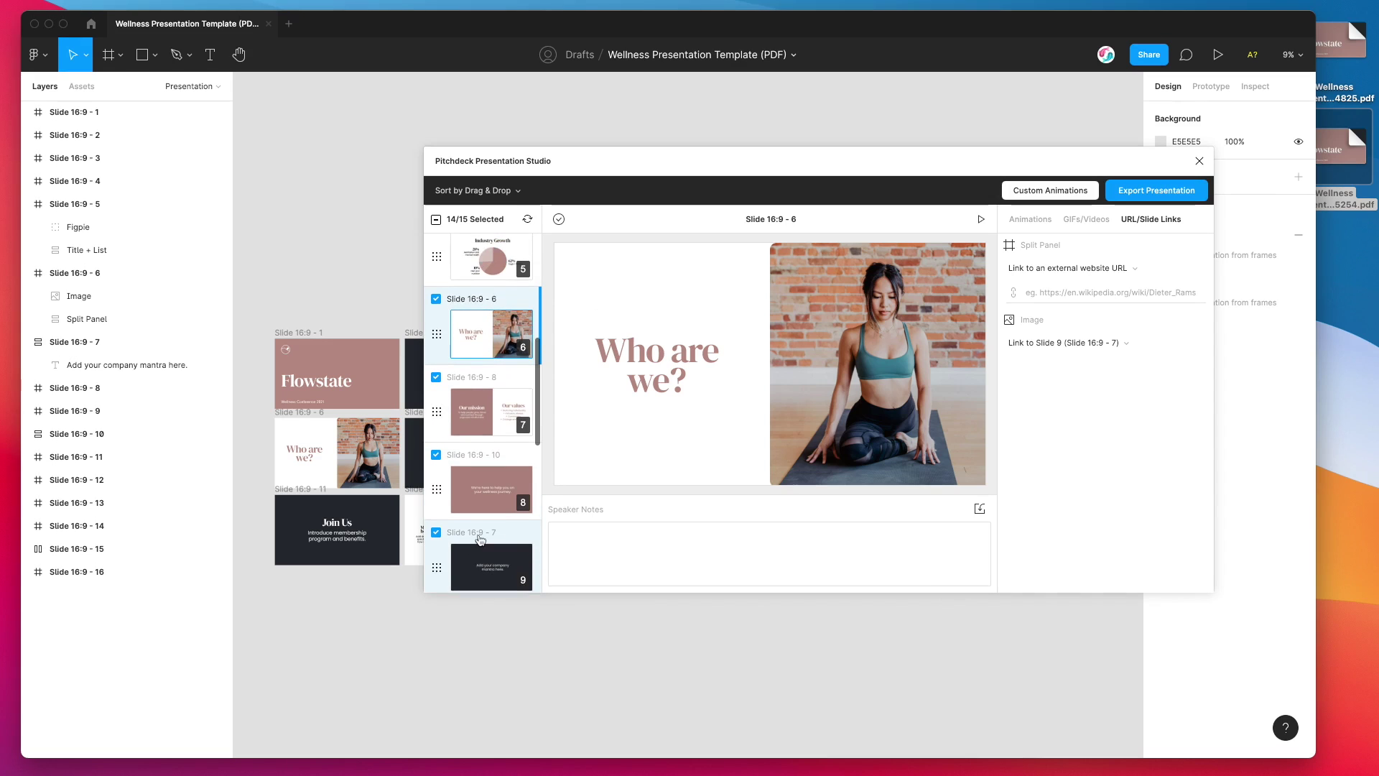
scroll(481, 539, "down", 2)
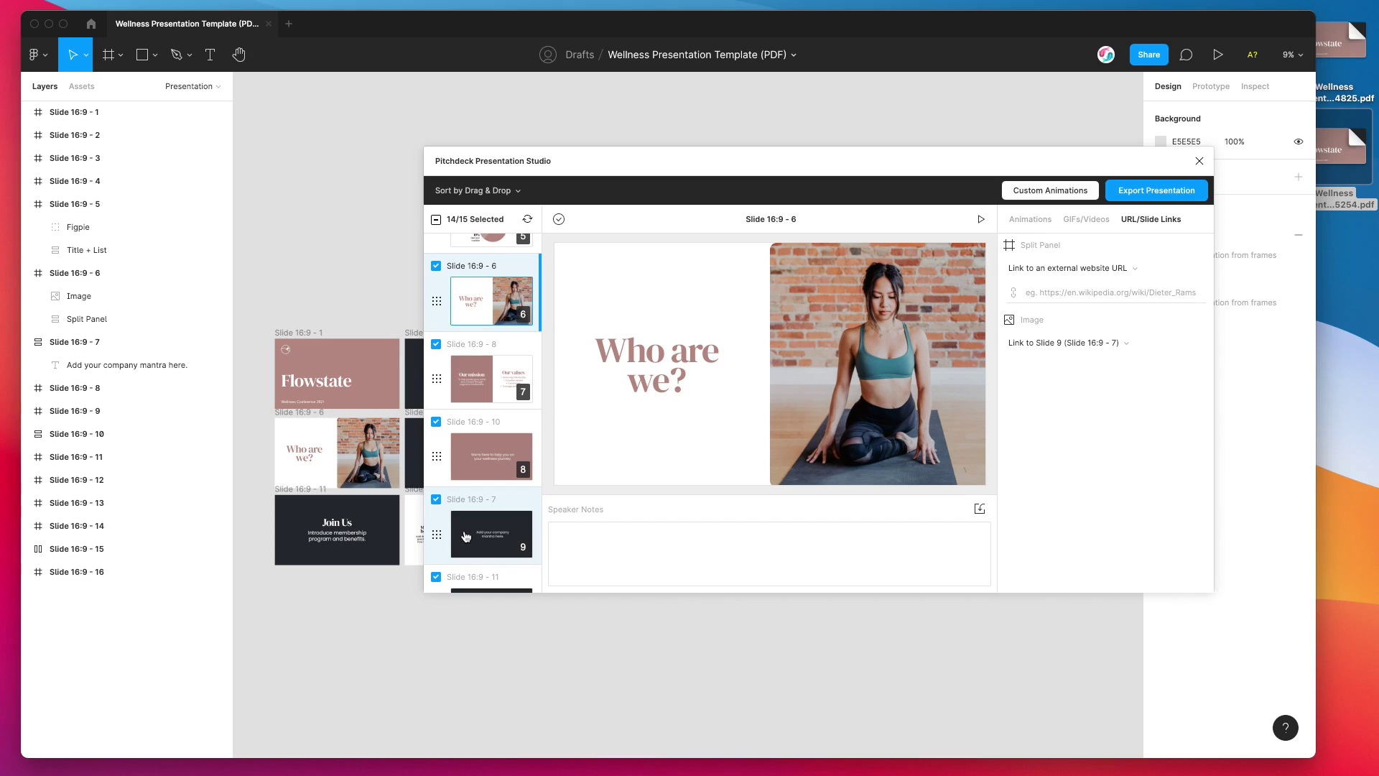
scroll(467, 532, "up", 1)
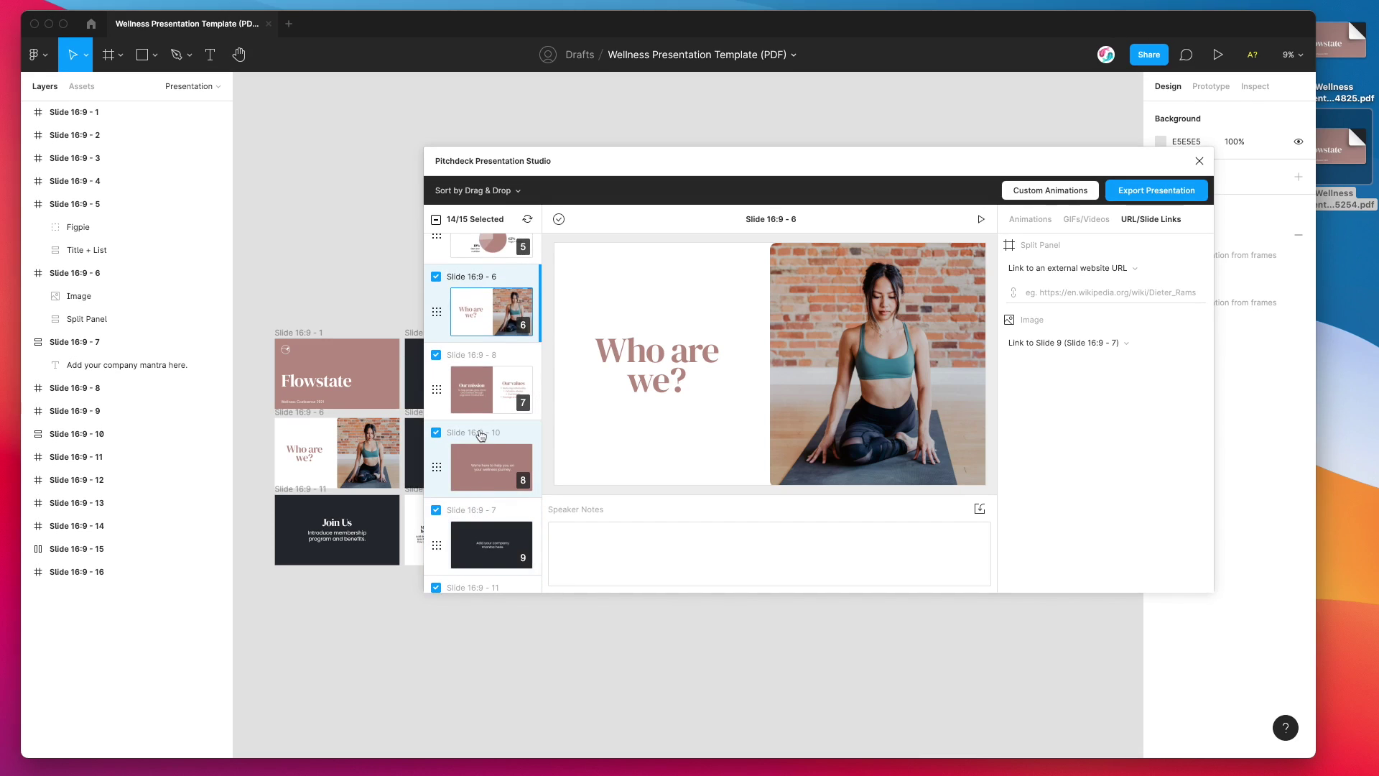
scroll(477, 445, "up", 1)
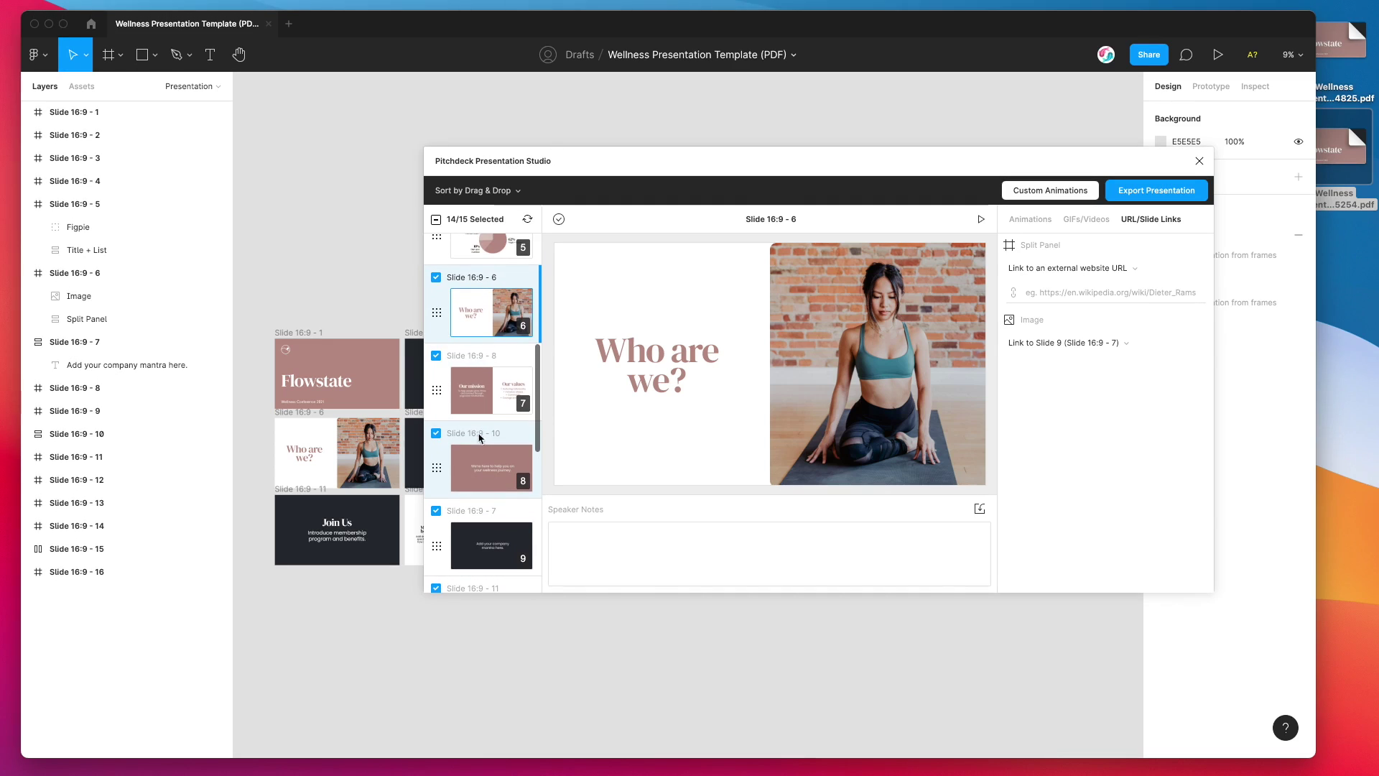
scroll(431, 467, "down", 5)
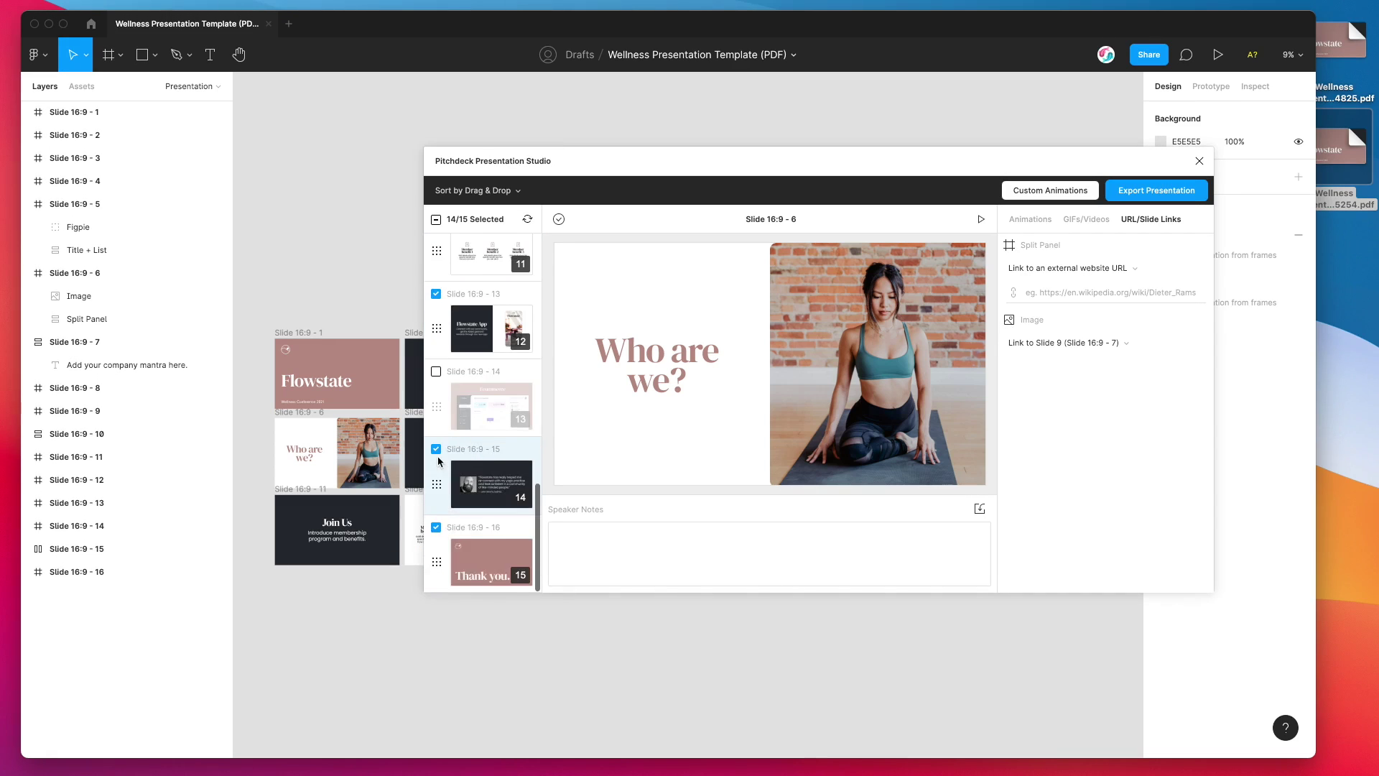
scroll(435, 371, "up", 4)
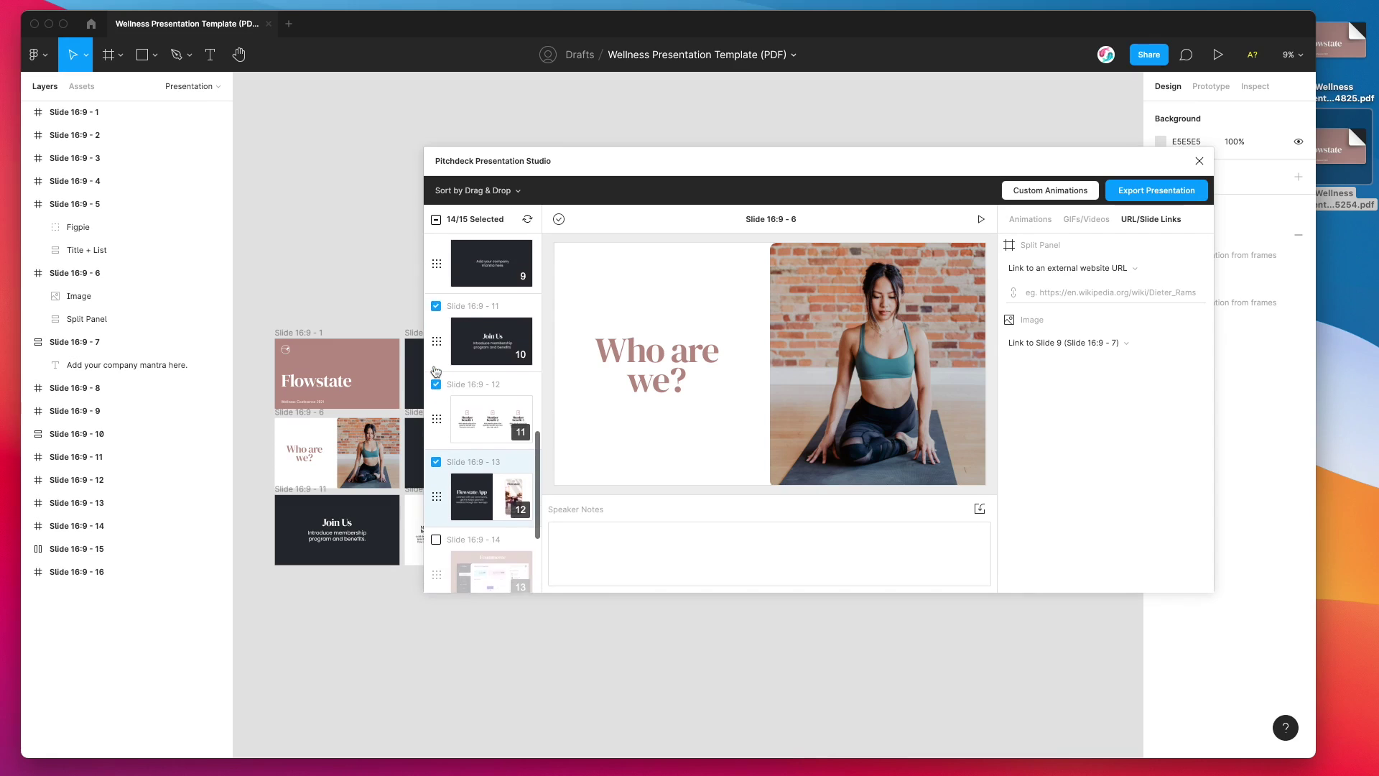
scroll(435, 371, "up", 6)
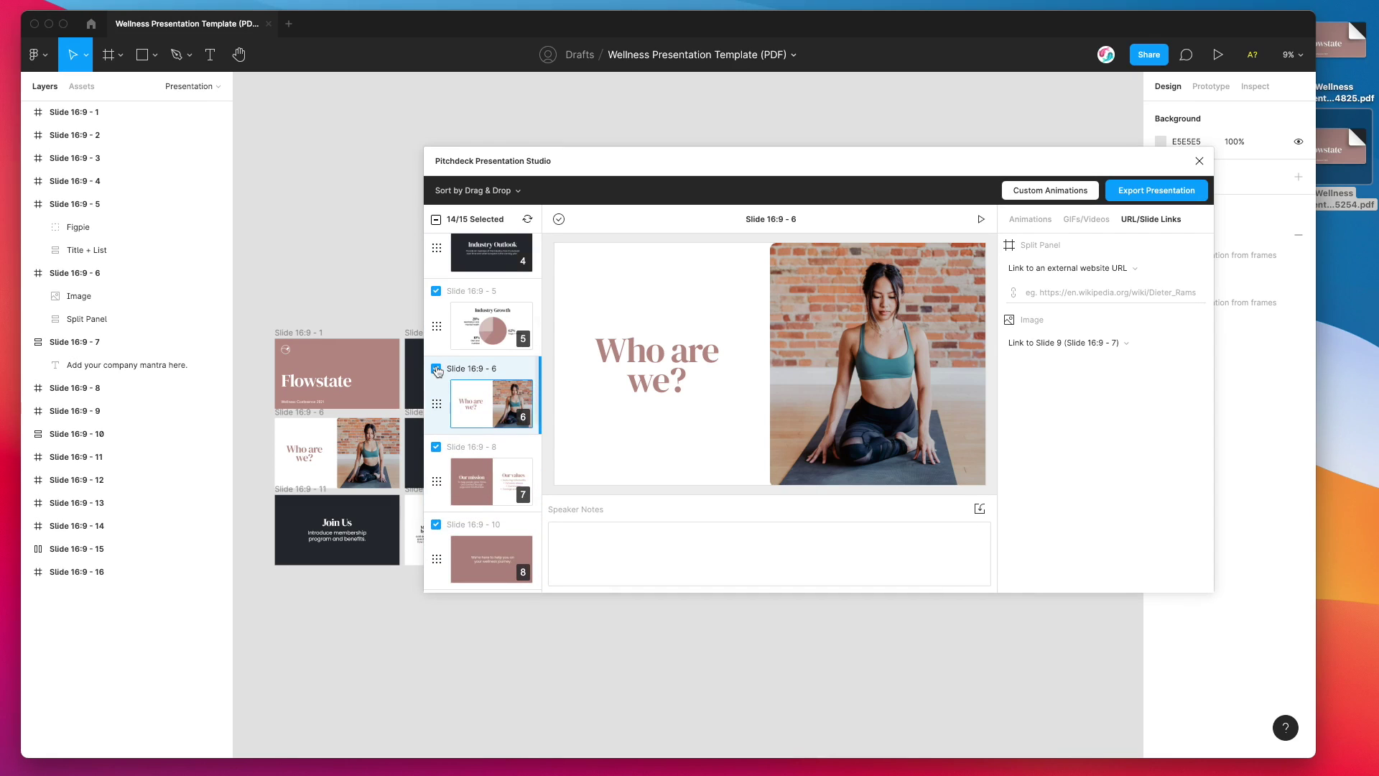
left_click_drag(708, 167, 690, 173)
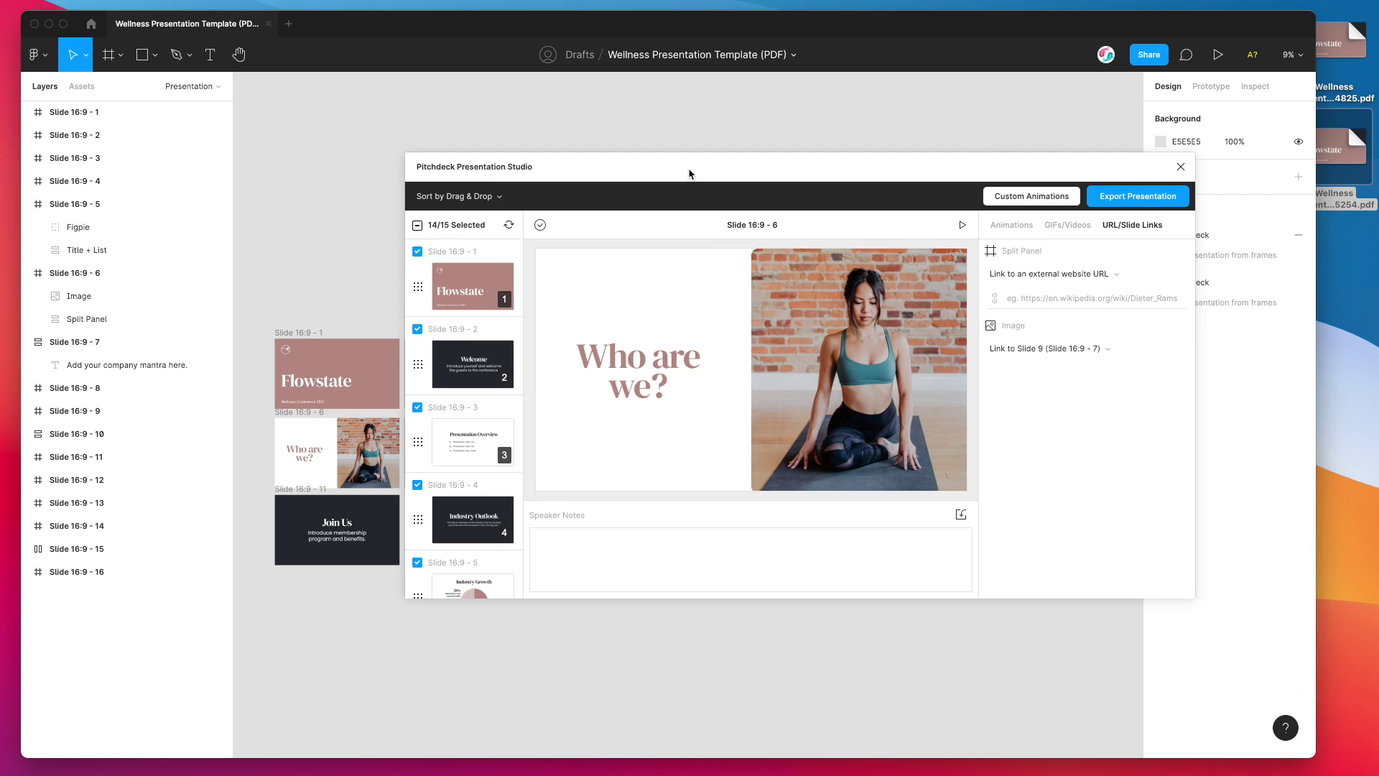
scroll(445, 464, "down", 1)
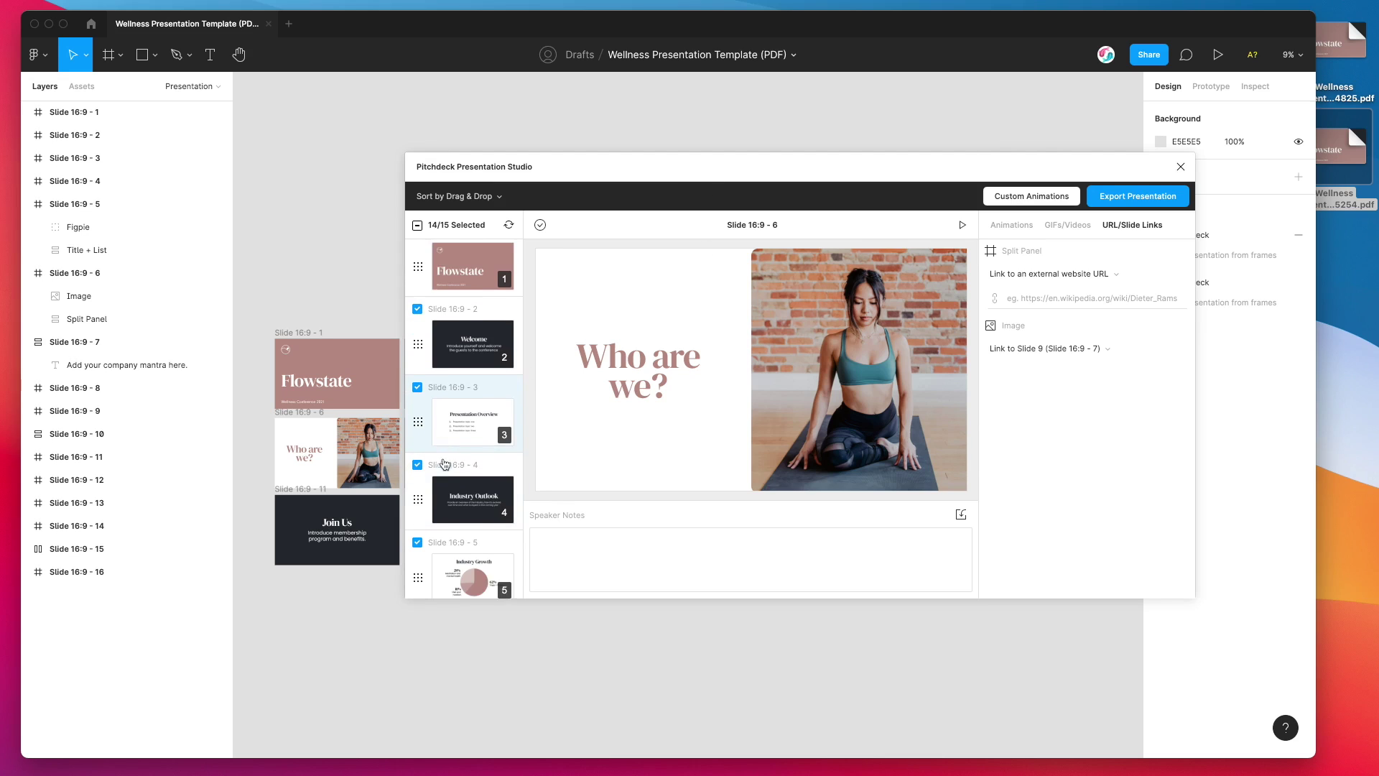
scroll(445, 464, "down", 5)
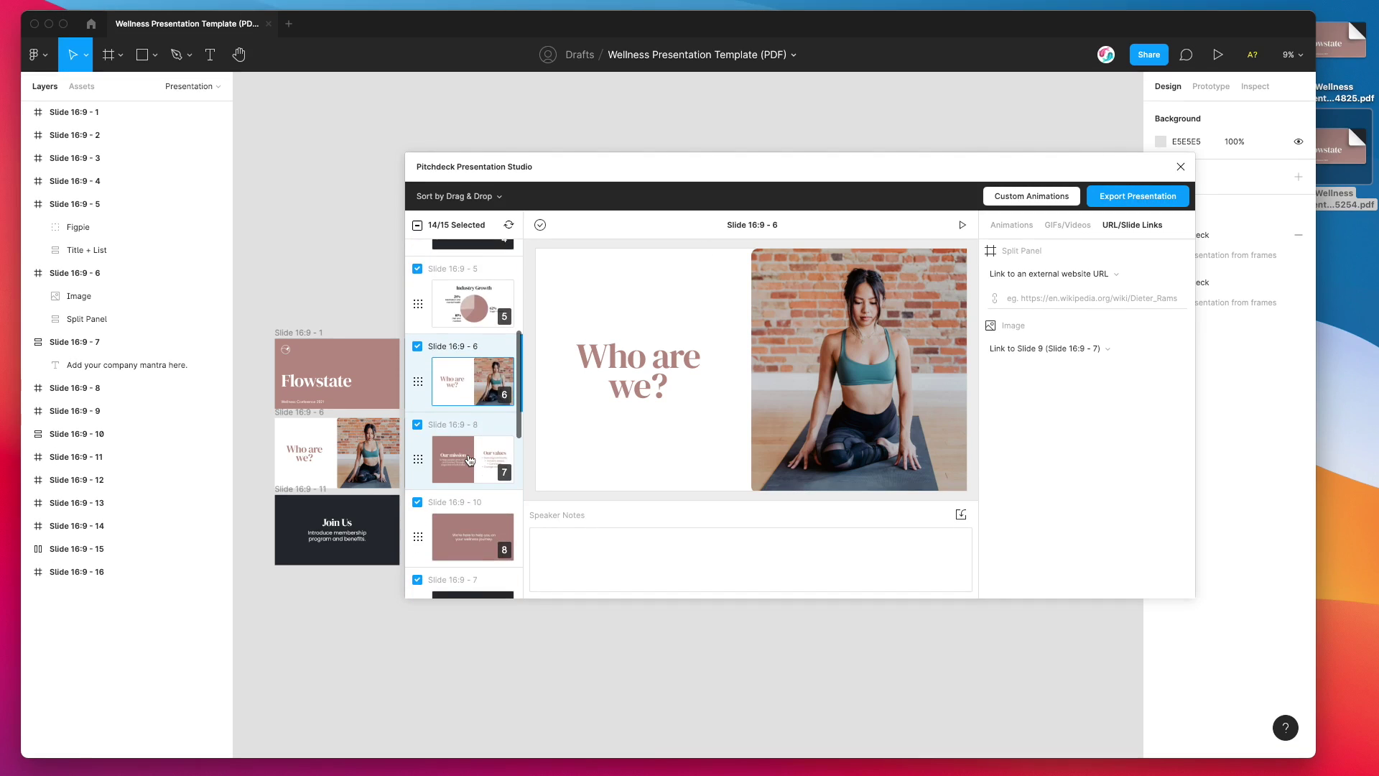
scroll(471, 460, "down", 3)
scroll(471, 459, "down", 2)
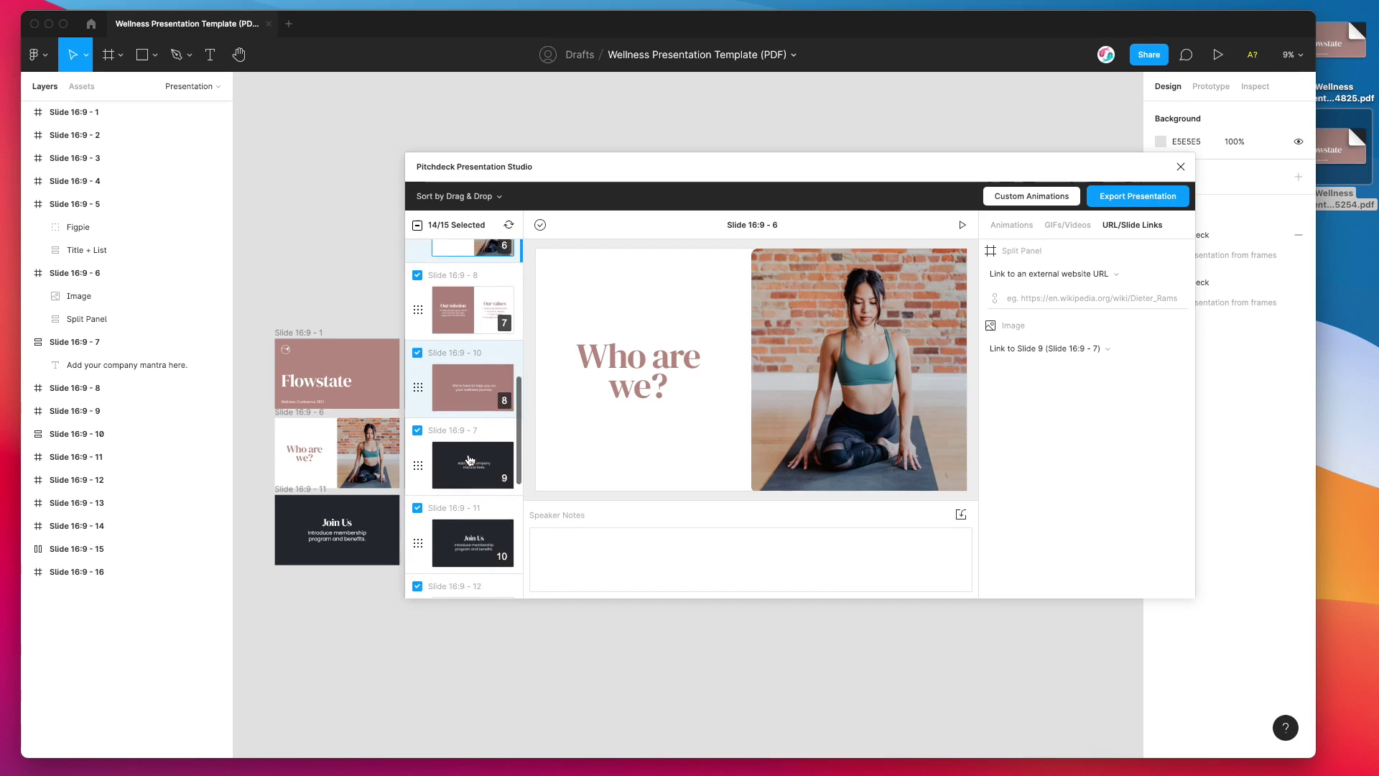
scroll(471, 460, "up", 10)
left_click_drag(590, 181, 521, 197)
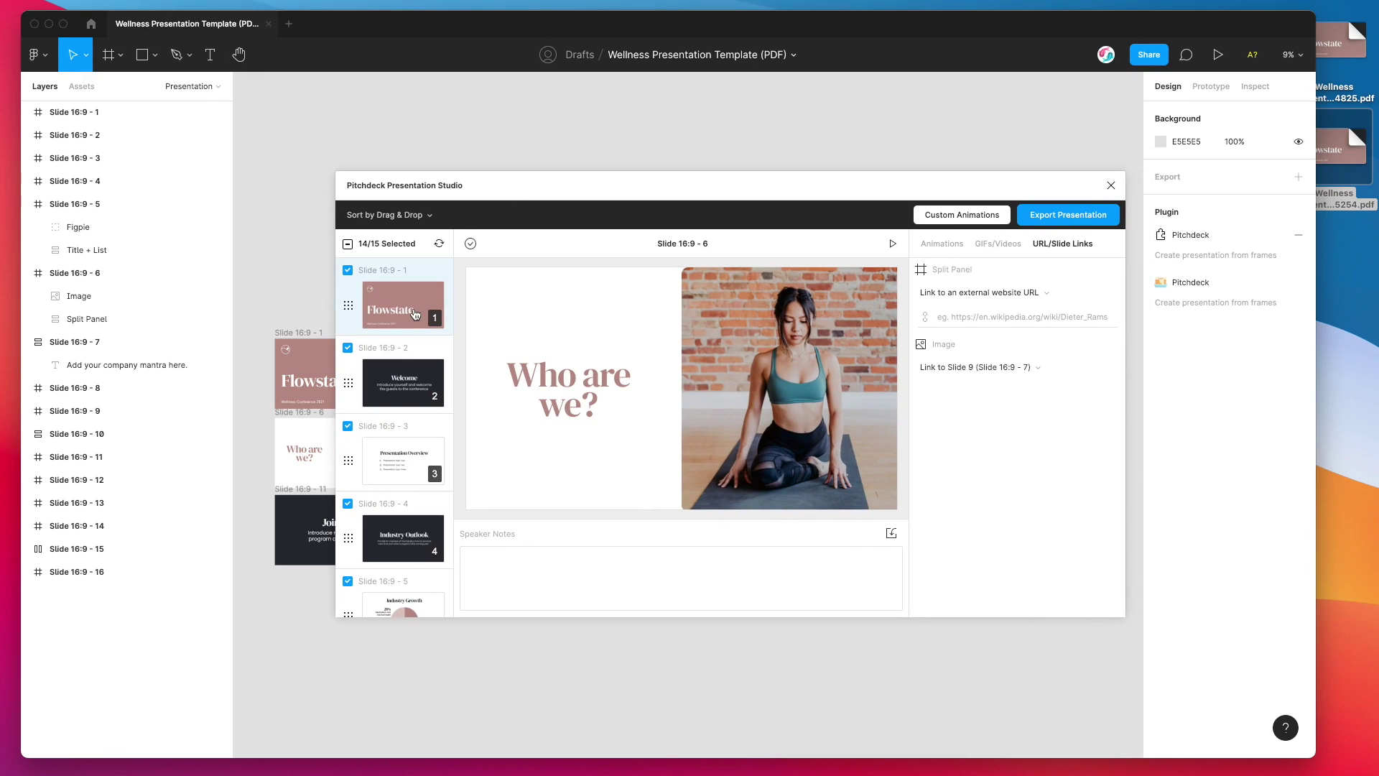